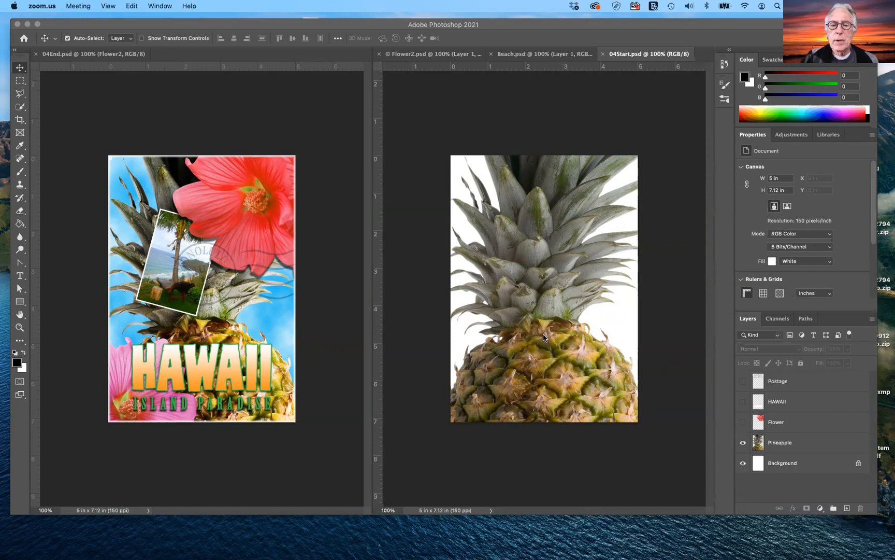
- Toggle the Postage, HAWAII, Flower and Pineapple layers in turn to examine what each one contains
{"action": "left_click", "coordinate": [743, 383]}
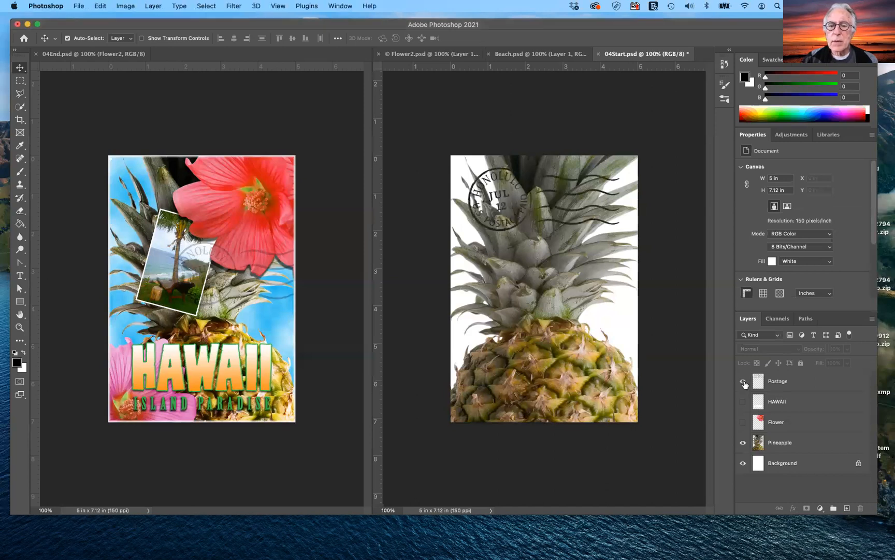
{"action": "left_click", "coordinate": [745, 383]}
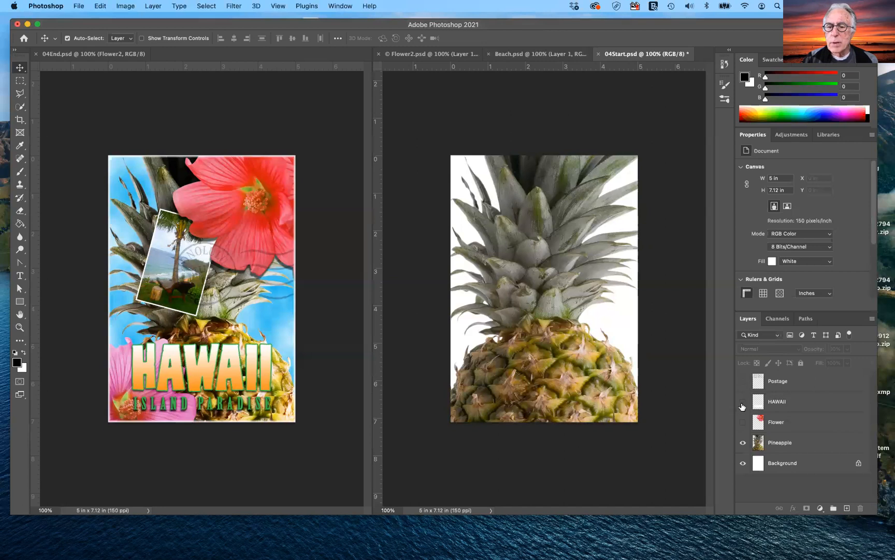
{"action": "left_click", "coordinate": [743, 402]}
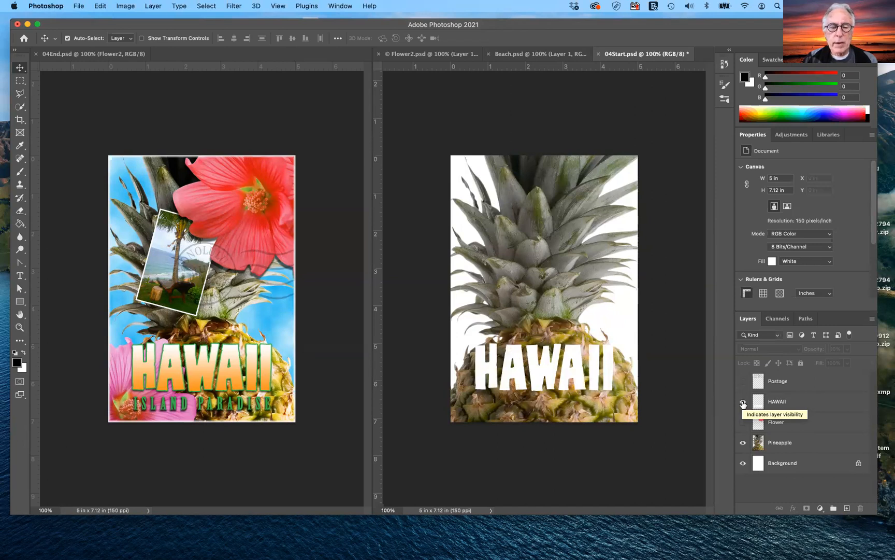
{"action": "left_click", "coordinate": [744, 403]}
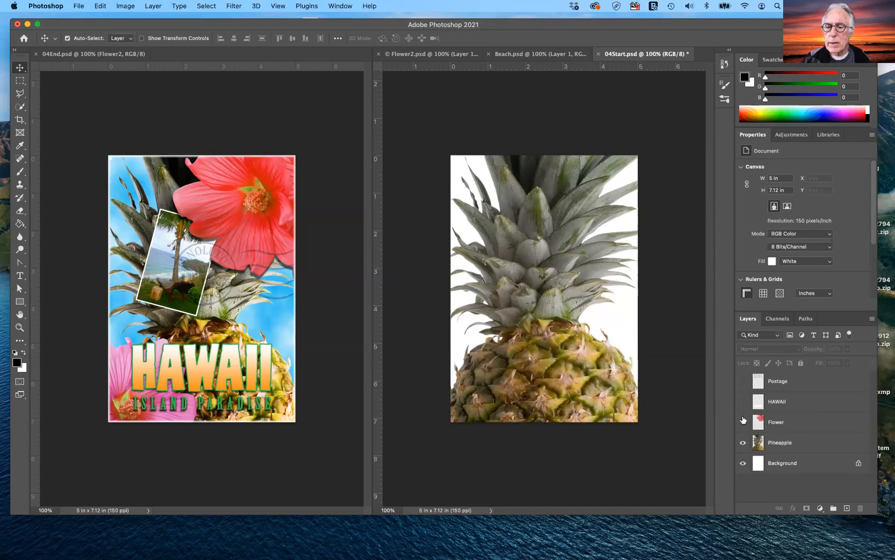
{"action": "left_click", "coordinate": [742, 422]}
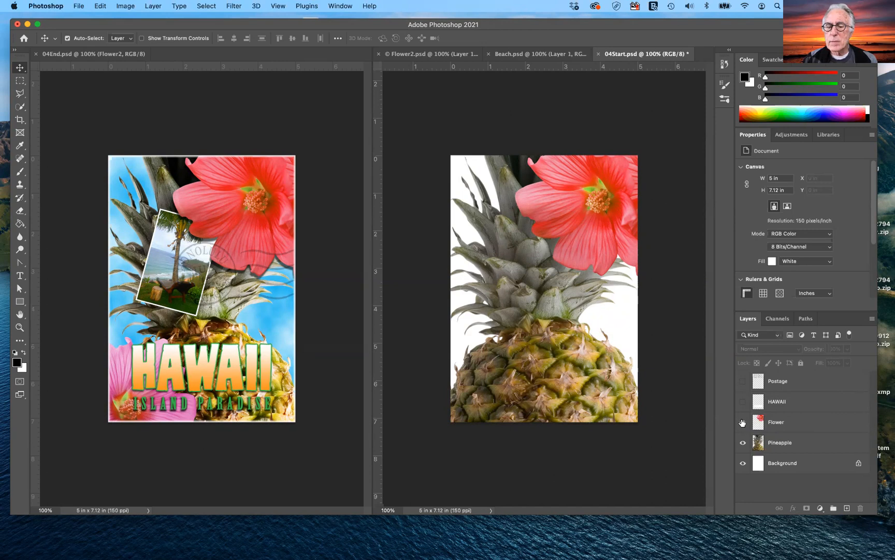
{"action": "left_click", "coordinate": [742, 422]}
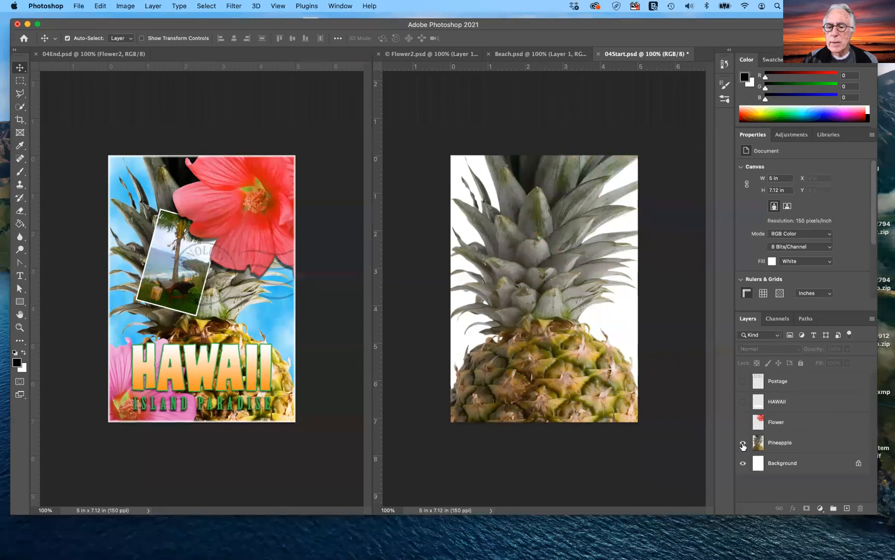
{"action": "left_click", "coordinate": [744, 443]}
{"action": "left_click", "coordinate": [743, 443]}
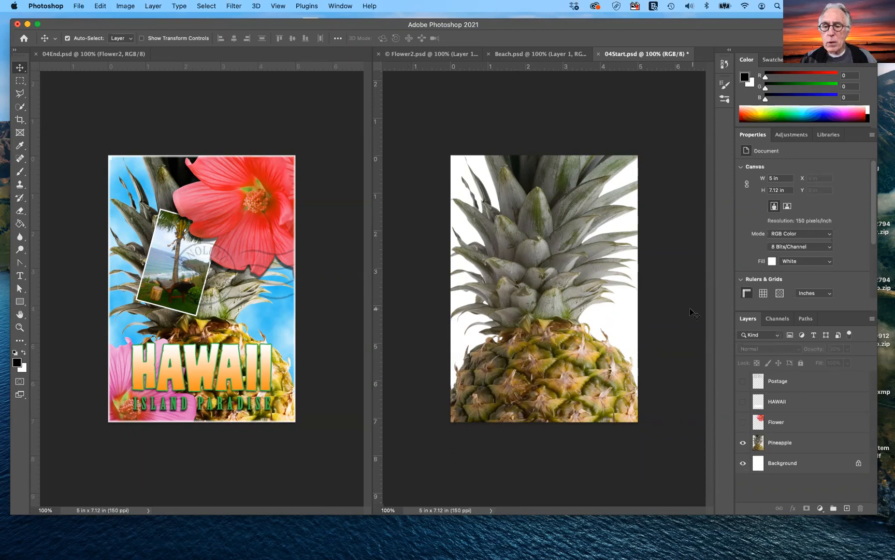
- Float the Layers panel over the pineapple image and enlarge it enough to list all five layers
{"action": "left_click_drag", "start_coordinate": [748, 321], "coordinate": [444, 109]}
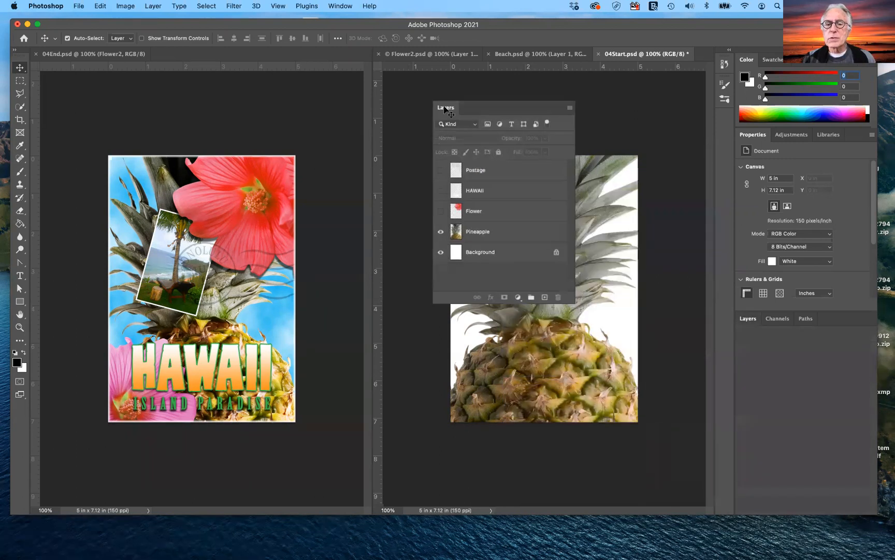
{"action": "left_click_drag", "start_coordinate": [469, 184], "coordinate": [469, 185]}
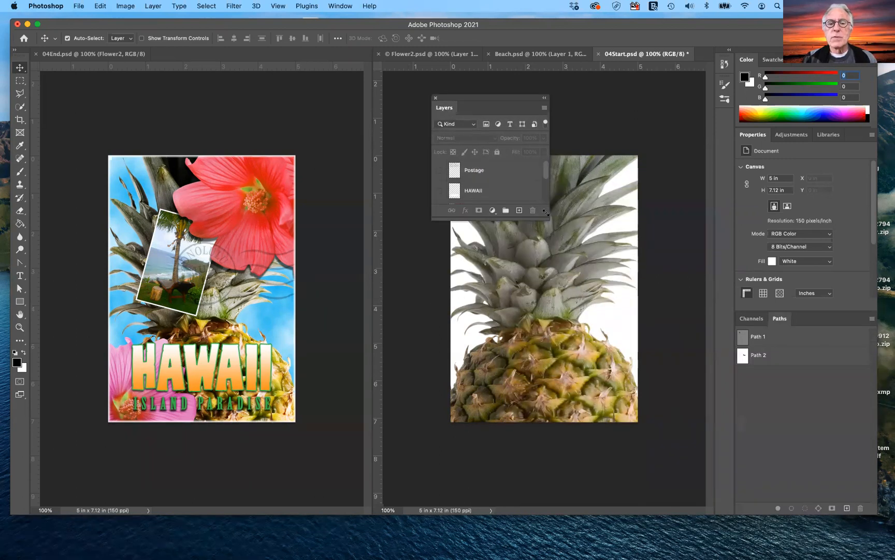
{"action": "left_click_drag", "start_coordinate": [548, 216], "coordinate": [558, 217]}
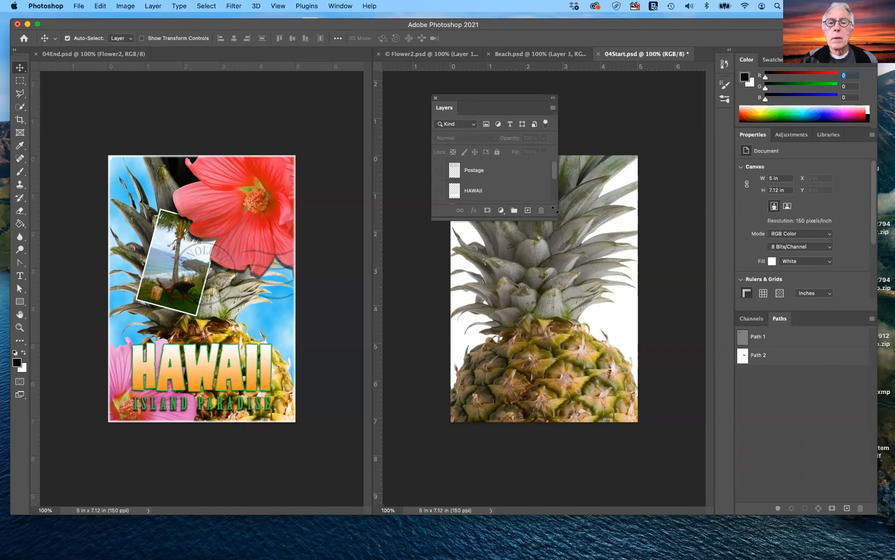
{"action": "left_click_drag", "start_coordinate": [553, 218], "coordinate": [592, 378]}
{"action": "left_click_drag", "start_coordinate": [548, 98], "coordinate": [498, 123]}
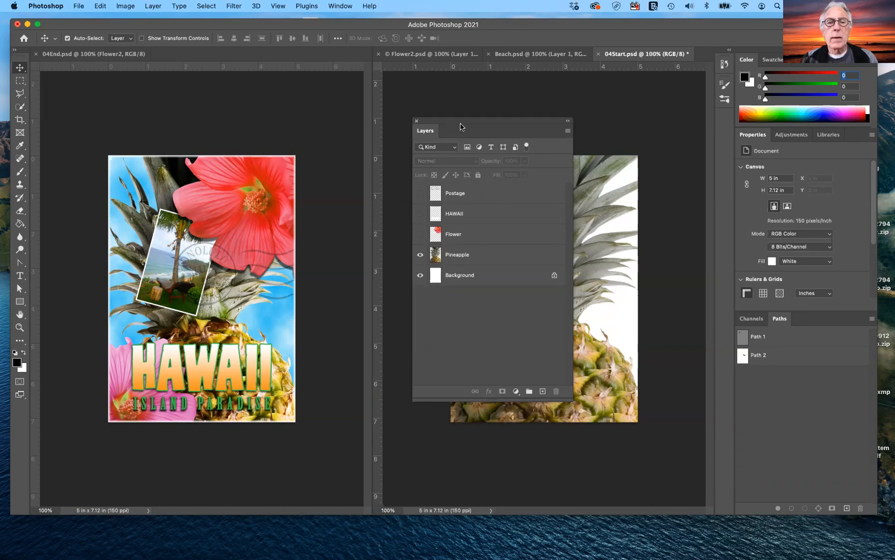
{"action": "left_click_drag", "start_coordinate": [462, 124], "coordinate": [455, 143]}
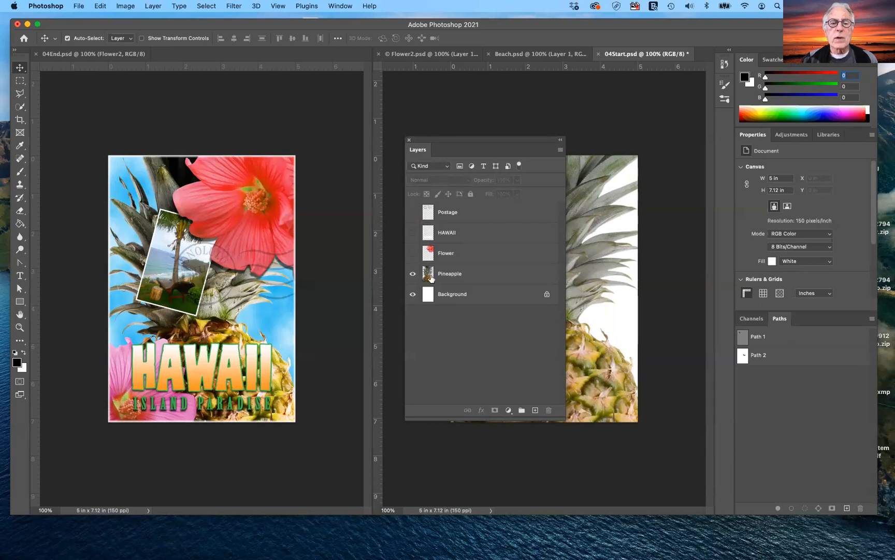
- Review the available layer filter types, keeping Kind, and select the Postage layer
{"action": "left_click", "coordinate": [446, 166]}
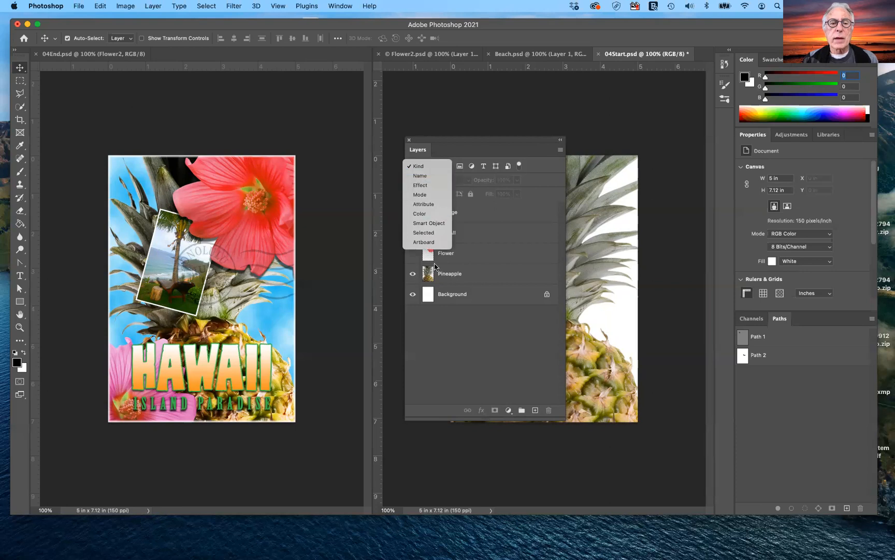
{"action": "left_click", "coordinate": [436, 165]}
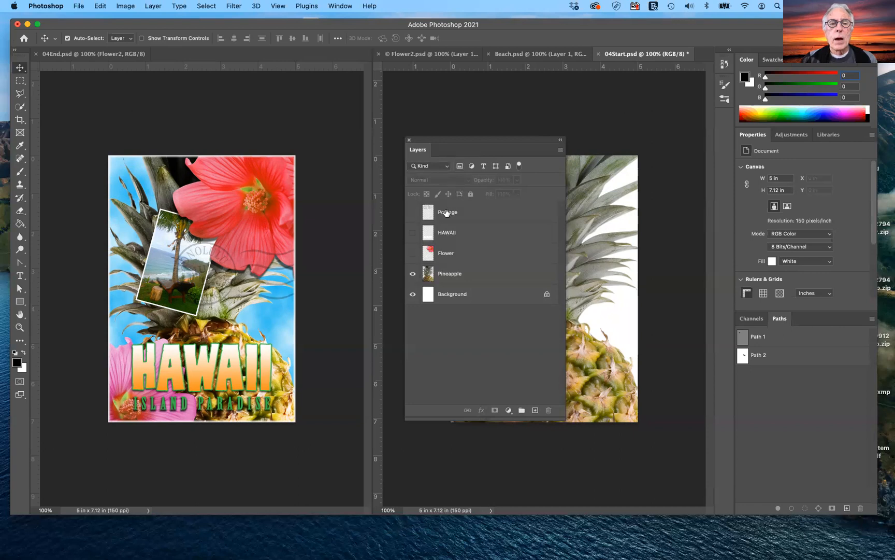
{"action": "left_click", "coordinate": [446, 211]}
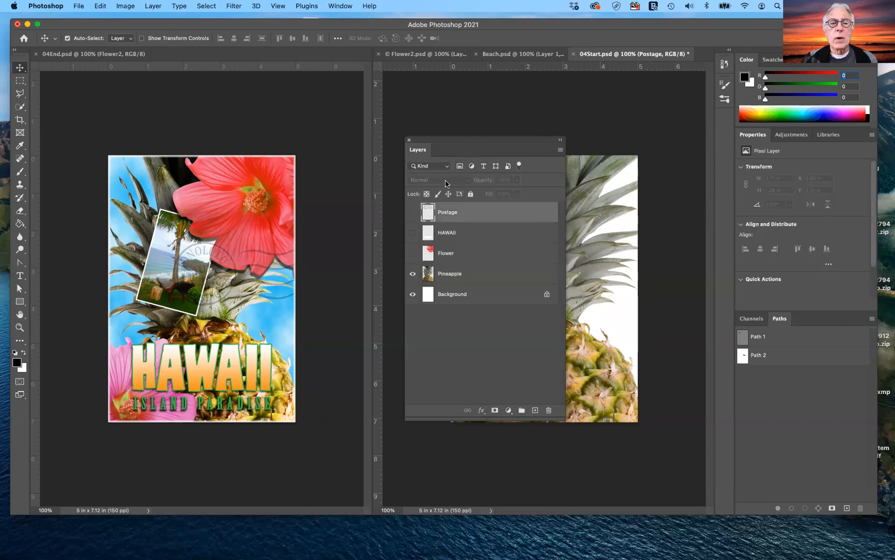
- Select and show the Flower layer, and move the floating Layers panel off the pineapple image onto the finished poster
{"action": "left_click", "coordinate": [449, 253]}
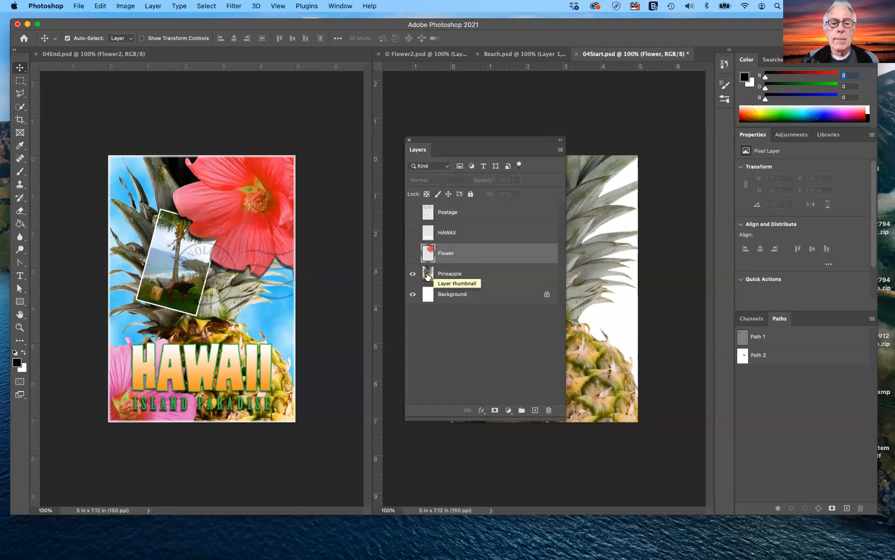
{"action": "left_click", "coordinate": [413, 253]}
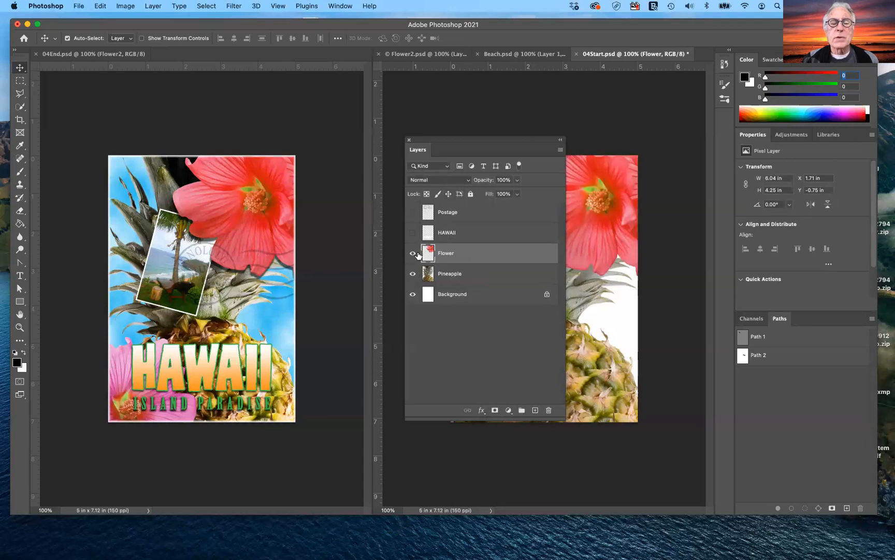
{"action": "left_click_drag", "start_coordinate": [513, 146], "coordinate": [344, 121]}
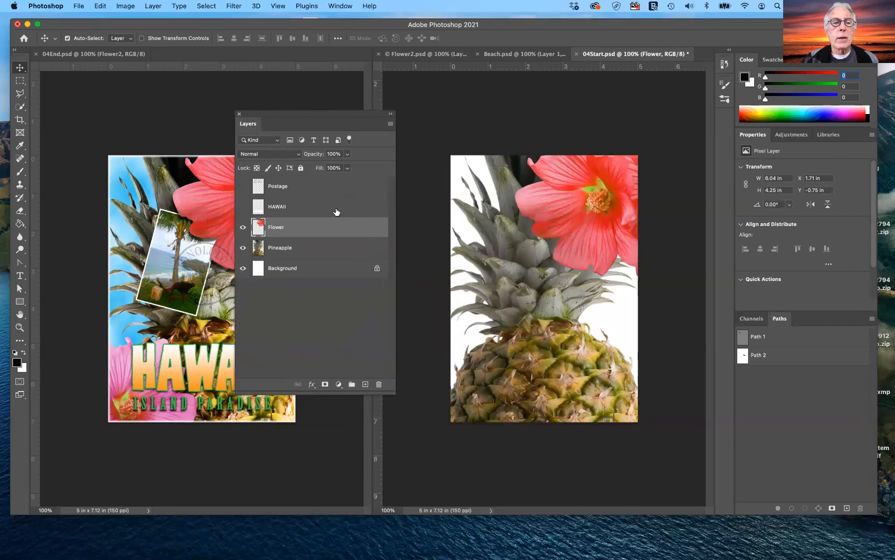
- Review the blending modes available for the Flower layer, keeping Normal
{"action": "left_click", "coordinate": [294, 155]}
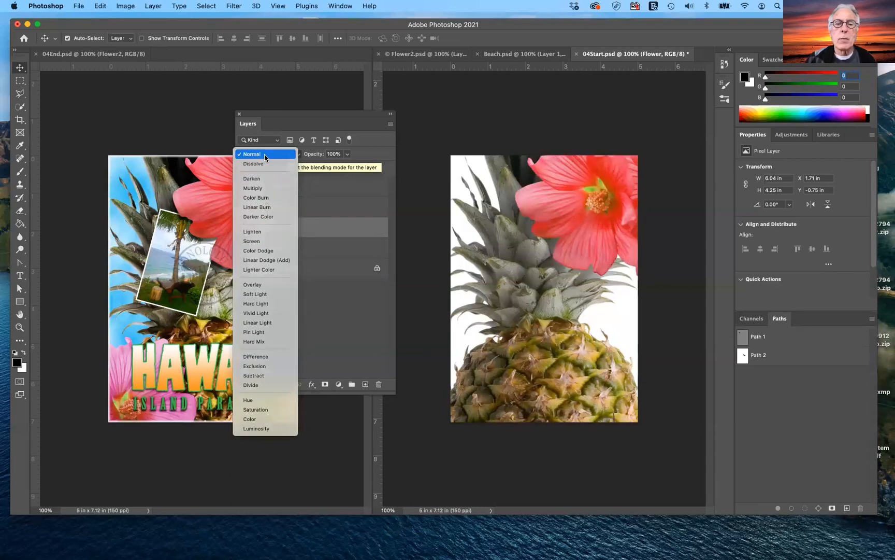
{"action": "left_click", "coordinate": [266, 156]}
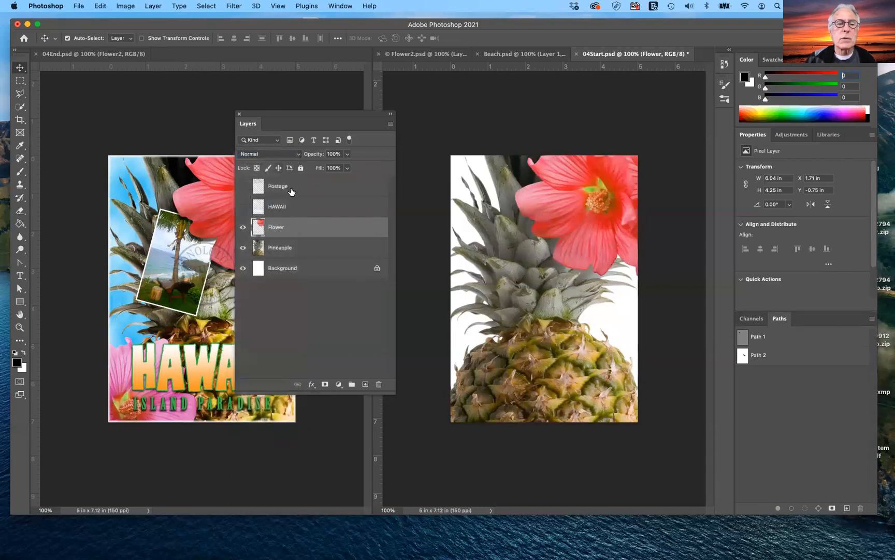
- Hide the Flower layer and select the Pineapple layer
{"action": "left_click", "coordinate": [243, 227]}
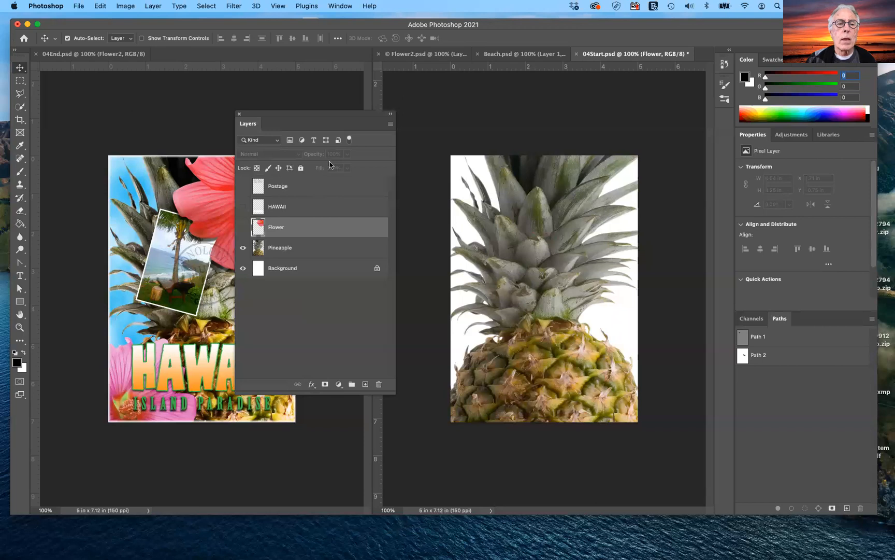
{"action": "left_click", "coordinate": [260, 250]}
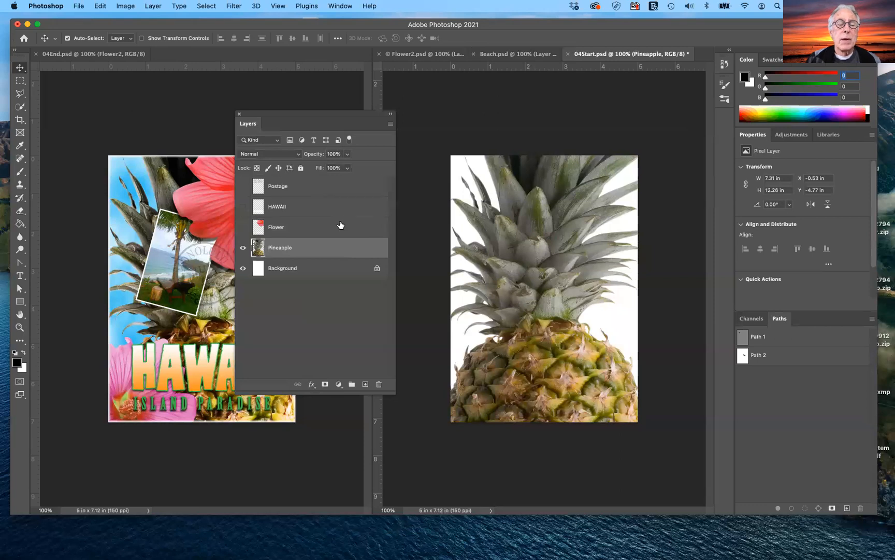
{"action": "left_click", "coordinate": [256, 169]}
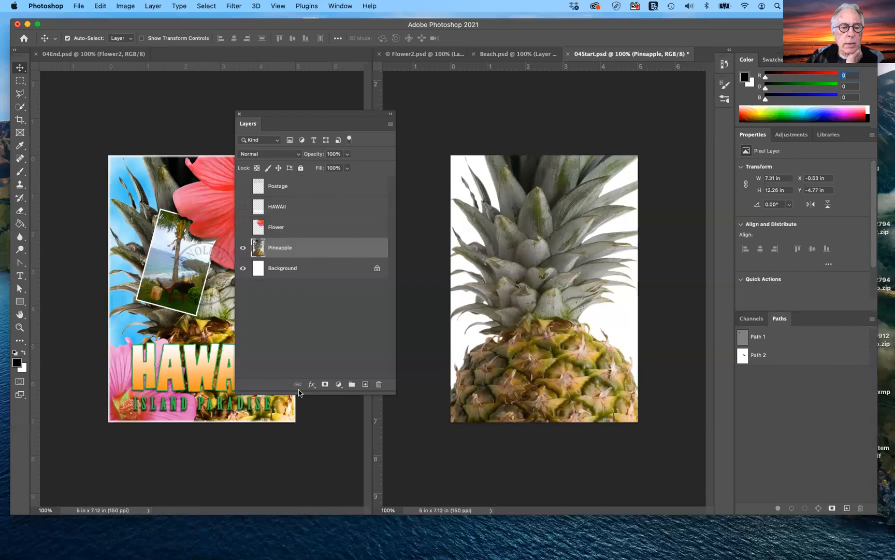
- Convert the locked Background into a regular layer named Layer 0 with Normal mode and 100% opacity
{"action": "double_click", "coordinate": [314, 272]}
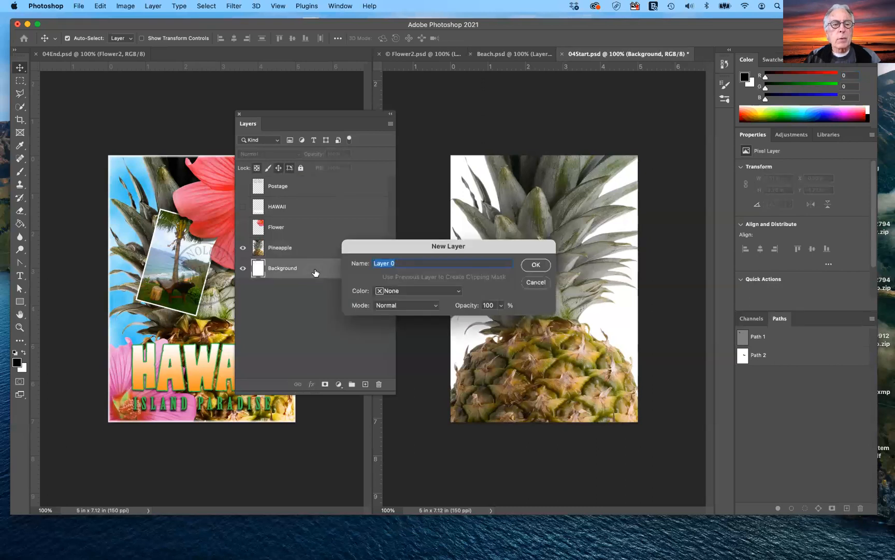
{"action": "left_click", "coordinate": [534, 266]}
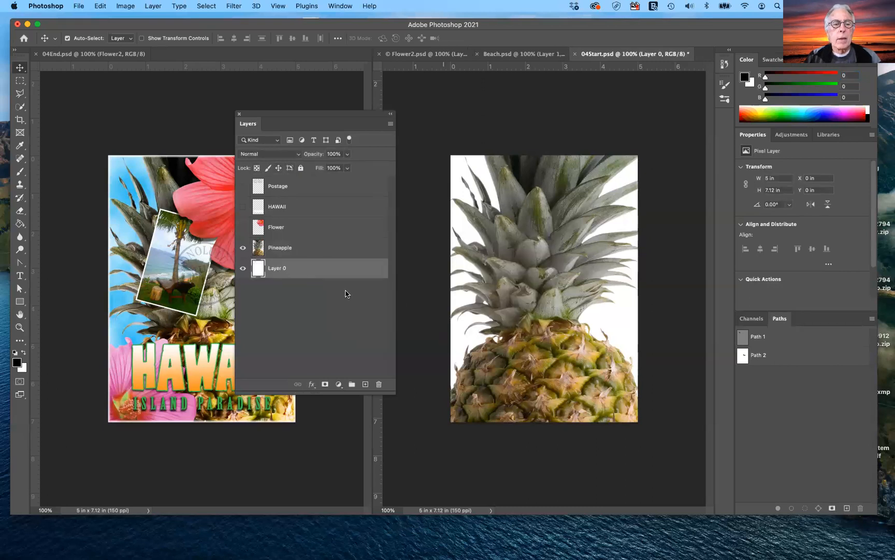
- Test linking the Pineapple layer with Layer 0 by moving both together, undoing the move and unlinking them
{"action": "left_click", "coordinate": [295, 248], "text": "shift"}
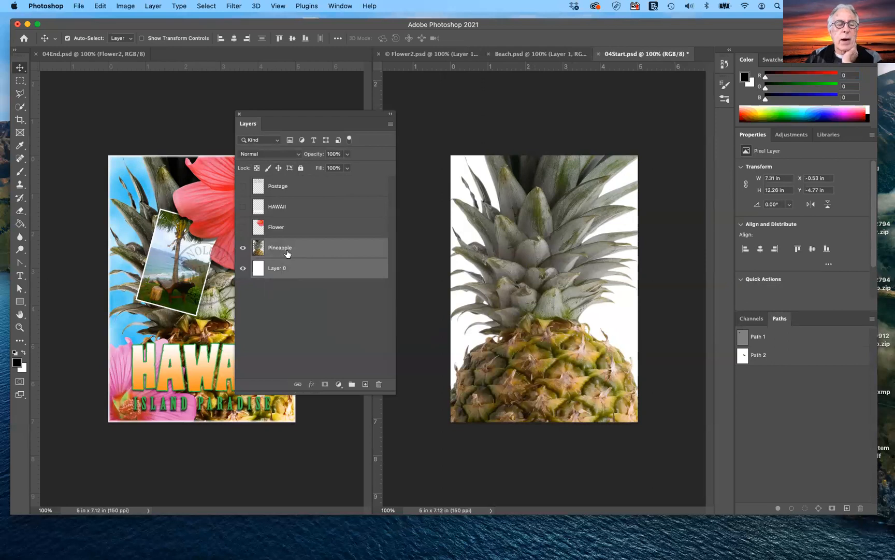
{"action": "left_click", "coordinate": [297, 384]}
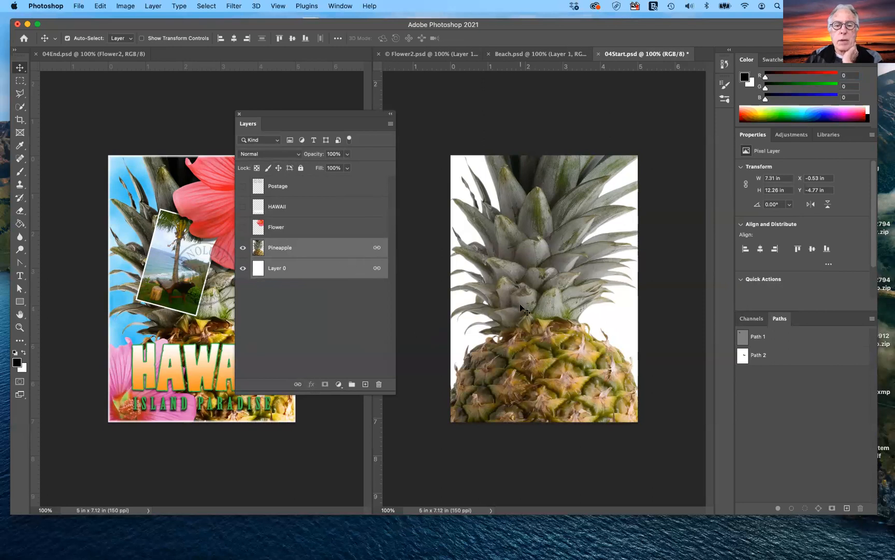
{"action": "left_click_drag", "start_coordinate": [526, 306], "coordinate": [563, 232]}
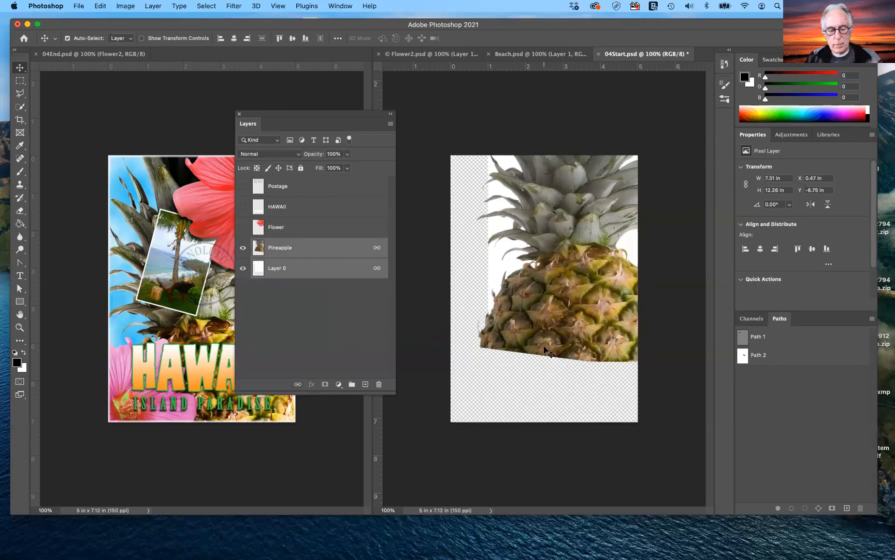
{"action": "key", "text": "super+z"}
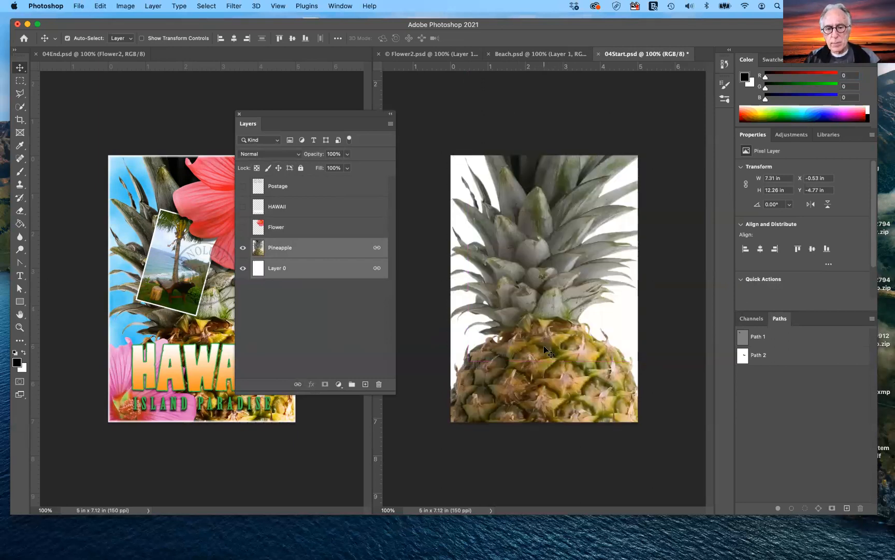
{"action": "left_click", "coordinate": [298, 385]}
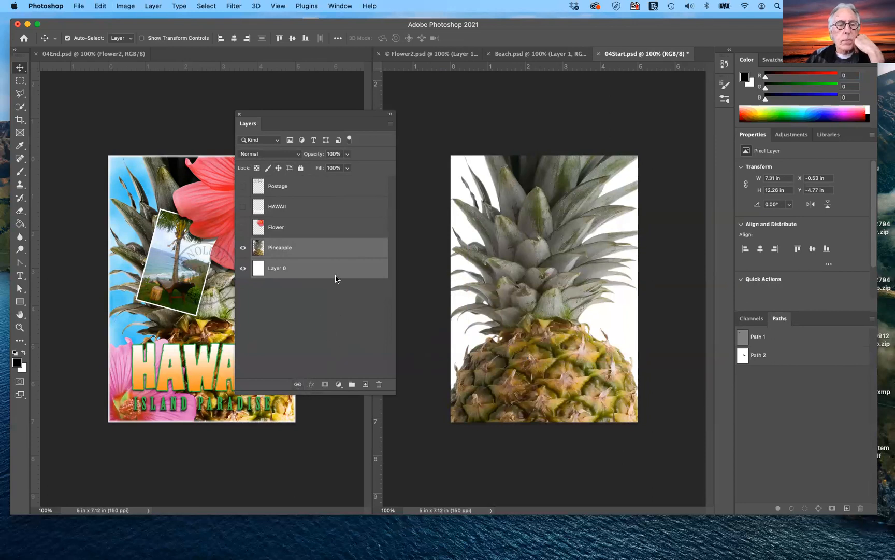
- Review the layer effects and the fill and adjustment layer types available for the Pineapple layer
{"action": "left_click", "coordinate": [334, 250]}
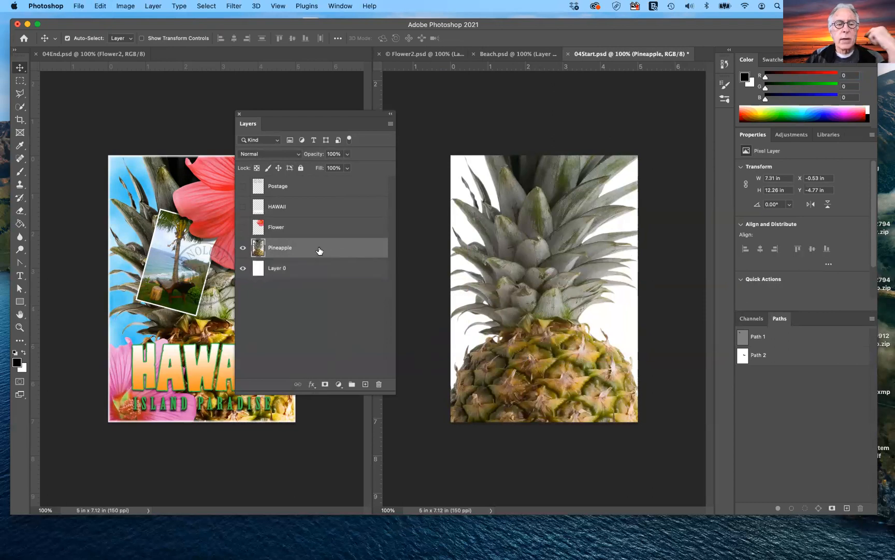
{"action": "left_click", "coordinate": [312, 385]}
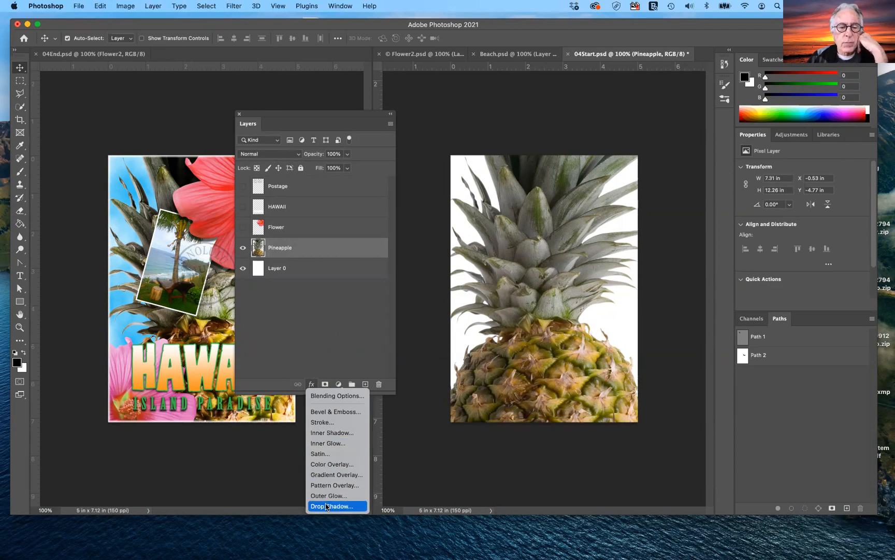
{"action": "left_click", "coordinate": [320, 308]}
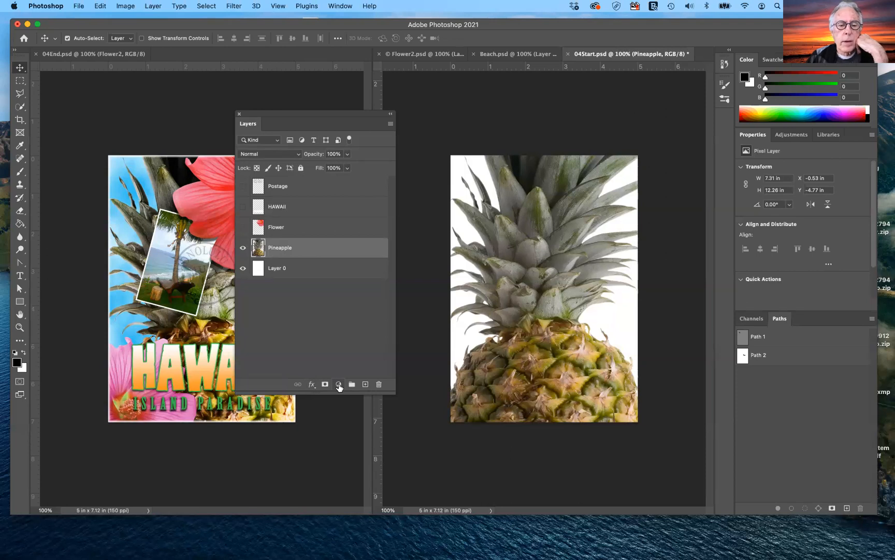
{"action": "left_click", "coordinate": [339, 384]}
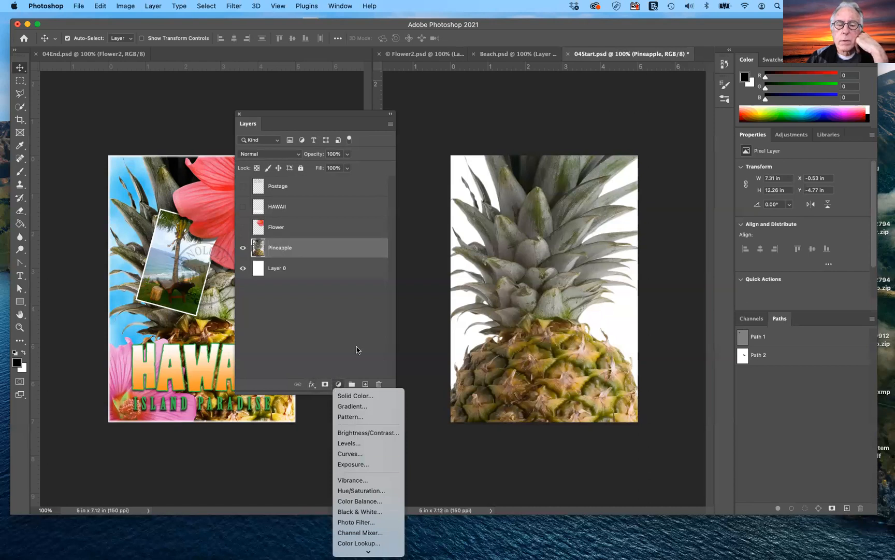
{"action": "left_click", "coordinate": [351, 312]}
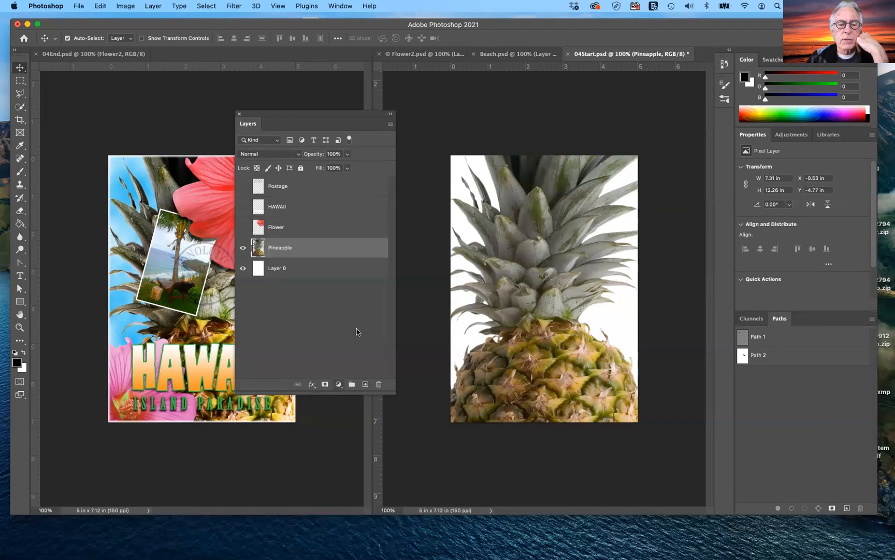
- Show the available adjustments, and try creating an empty layer group above the Pineapple layer and deleting it
{"action": "left_click", "coordinate": [798, 136]}
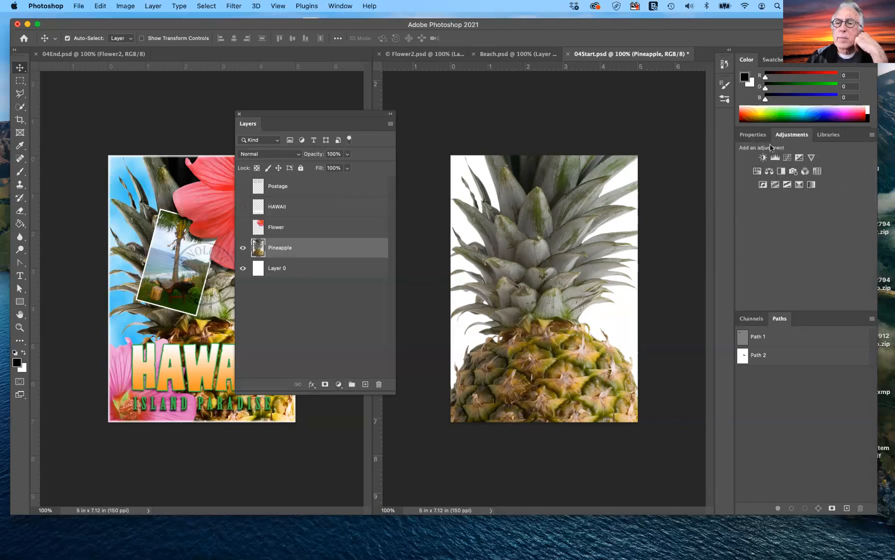
{"action": "left_click", "coordinate": [351, 384]}
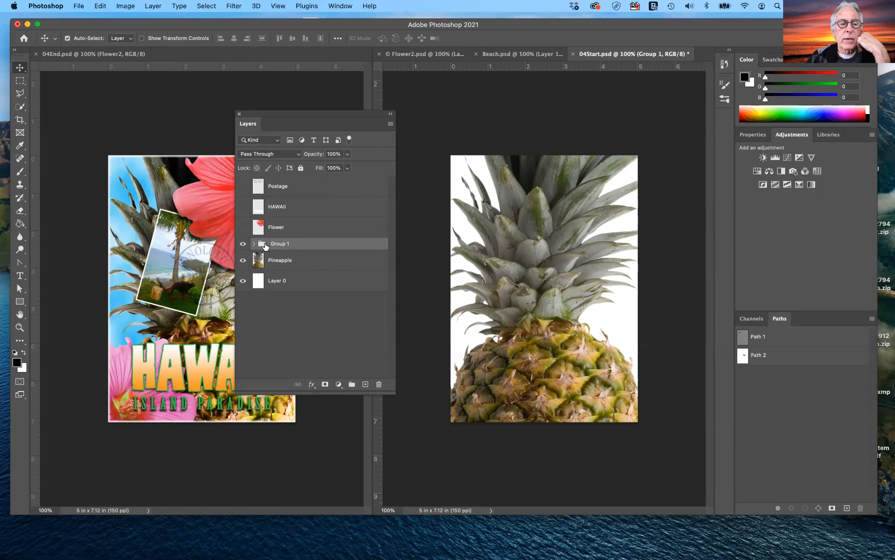
{"action": "left_click_drag", "start_coordinate": [265, 246], "coordinate": [378, 384]}
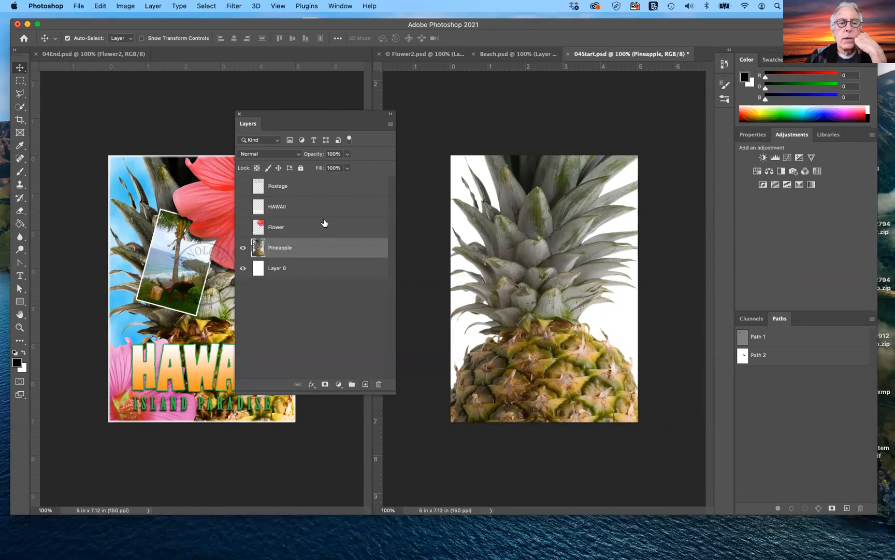
- Dock the floating Layers panel together with the Channels and Paths panels
{"action": "left_click_drag", "start_coordinate": [249, 125], "coordinate": [746, 323]}
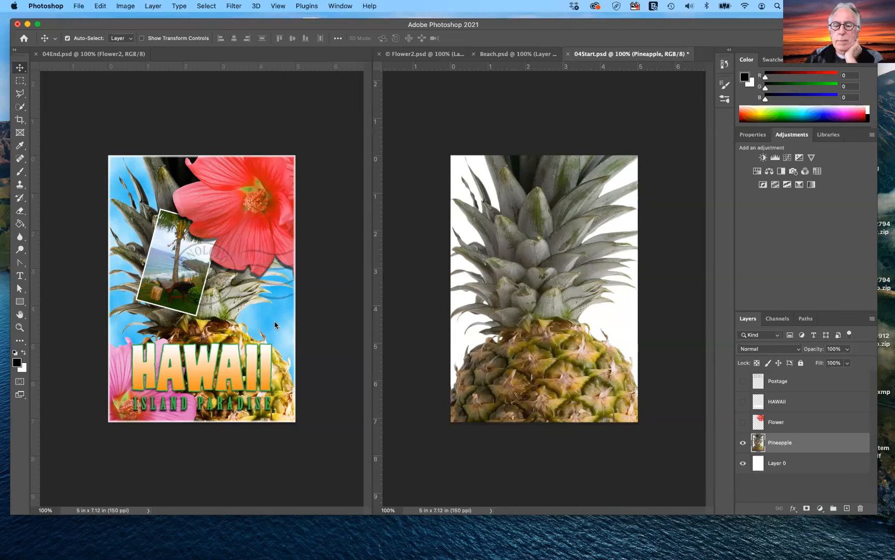
- Duplicate Layer 0 in 04Start.psd and hide the original Layer 0
{"action": "left_click", "coordinate": [762, 469]}
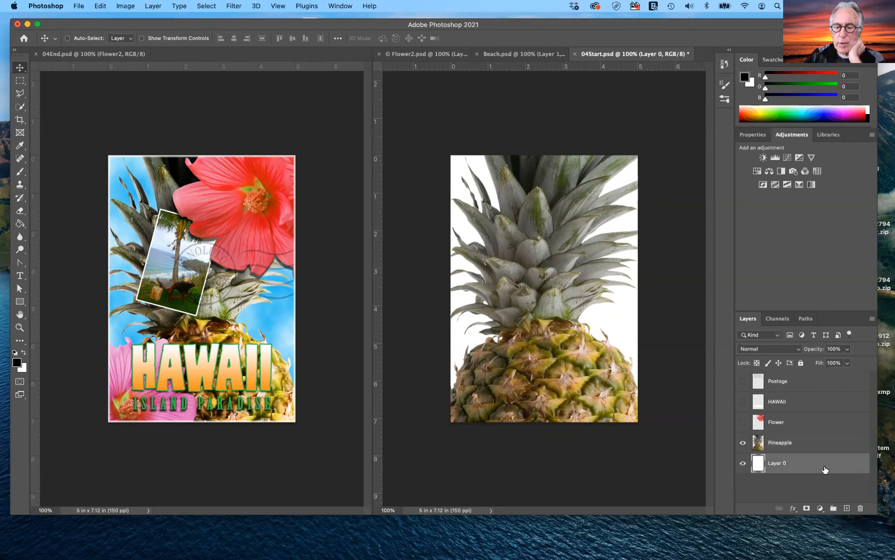
{"action": "key", "text": "super+j"}
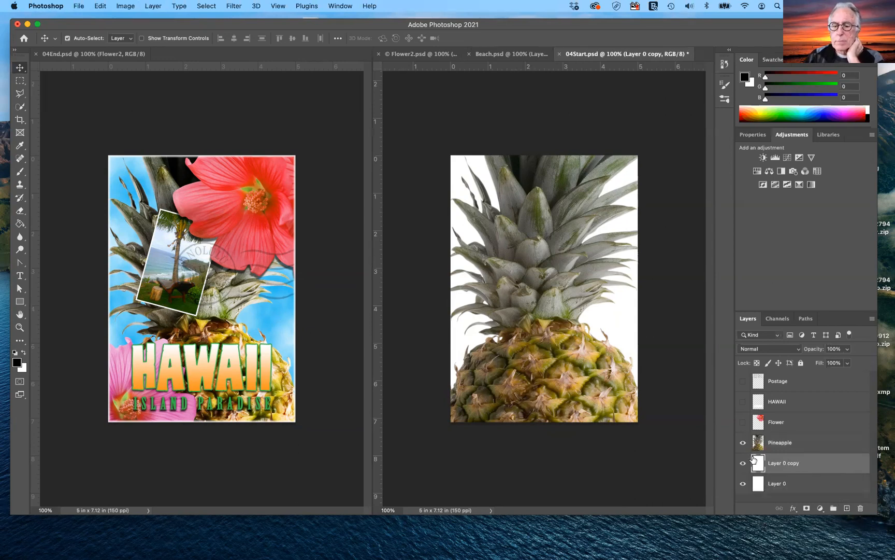
{"action": "left_click", "coordinate": [743, 485]}
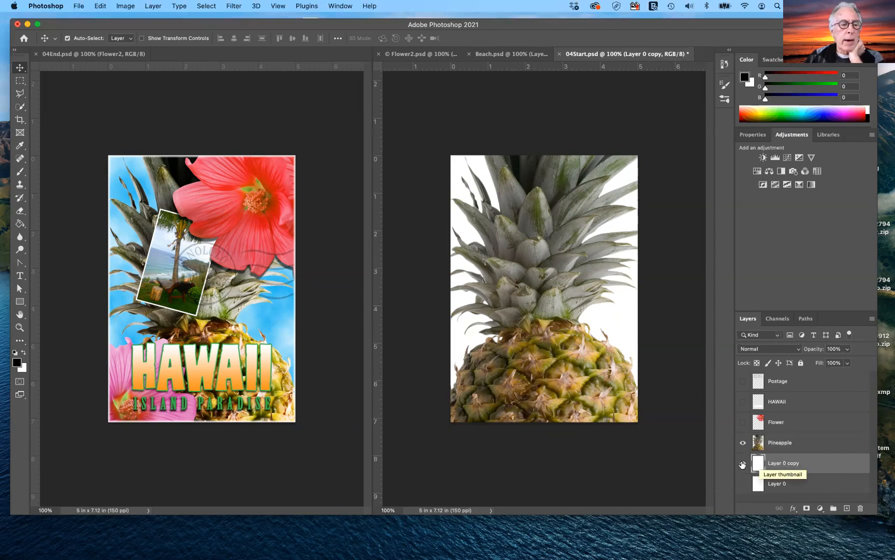
- Set the foreground color to a bright sky blue (R 0, G 201, B 231) and return to the Move tool
{"action": "left_click", "coordinate": [17, 364]}
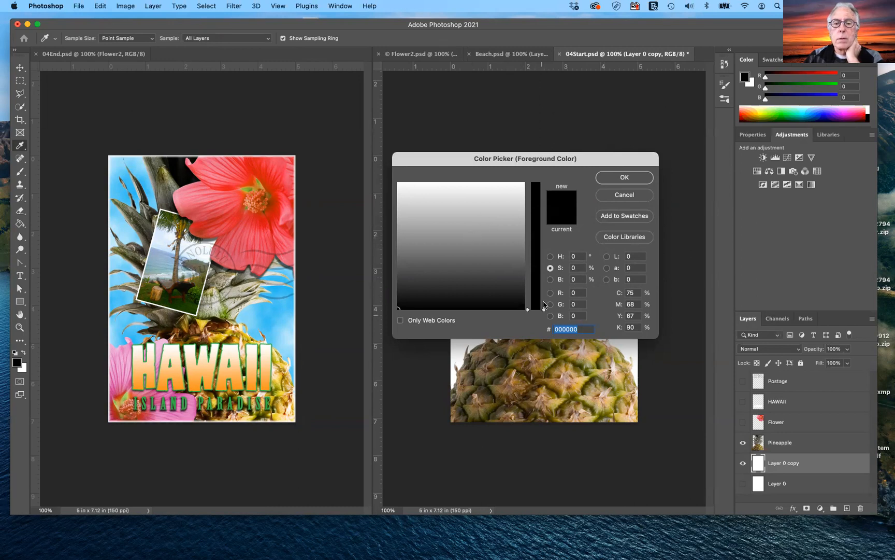
{"action": "left_click_drag", "start_coordinate": [544, 310], "coordinate": [536, 176]}
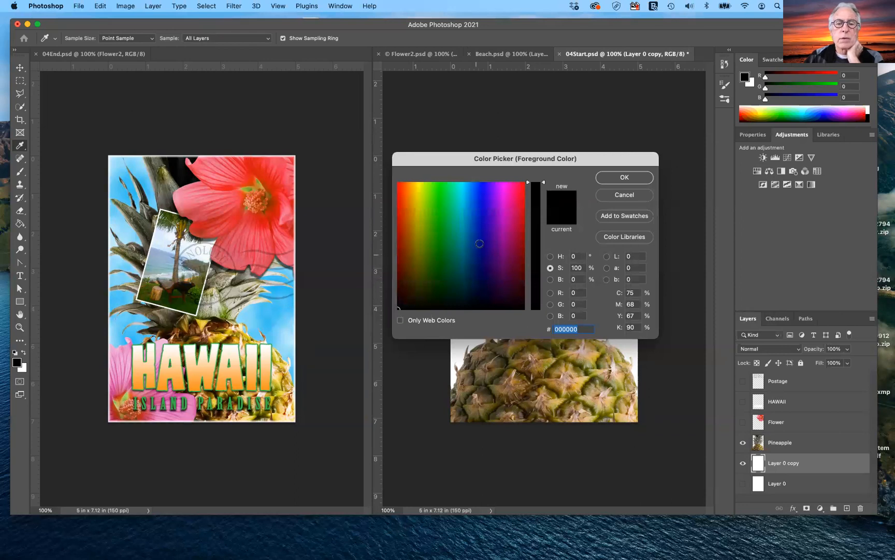
{"action": "left_click_drag", "start_coordinate": [481, 232], "coordinate": [465, 193]}
{"action": "left_click", "coordinate": [625, 177]}
{"action": "key", "text": "v"}
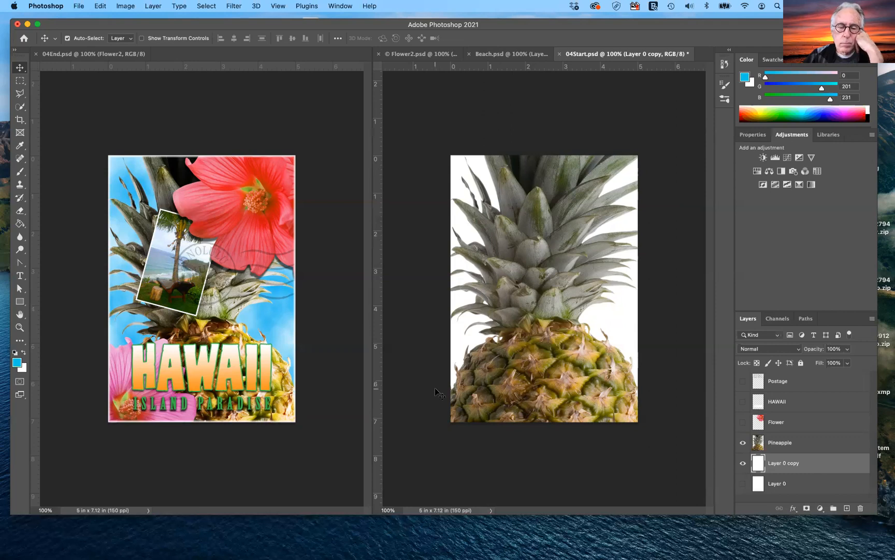
- Hide the Pineapple layer and render the Clouds filter onto Layer 0 copy using the blue and white colors
{"action": "left_click", "coordinate": [743, 443]}
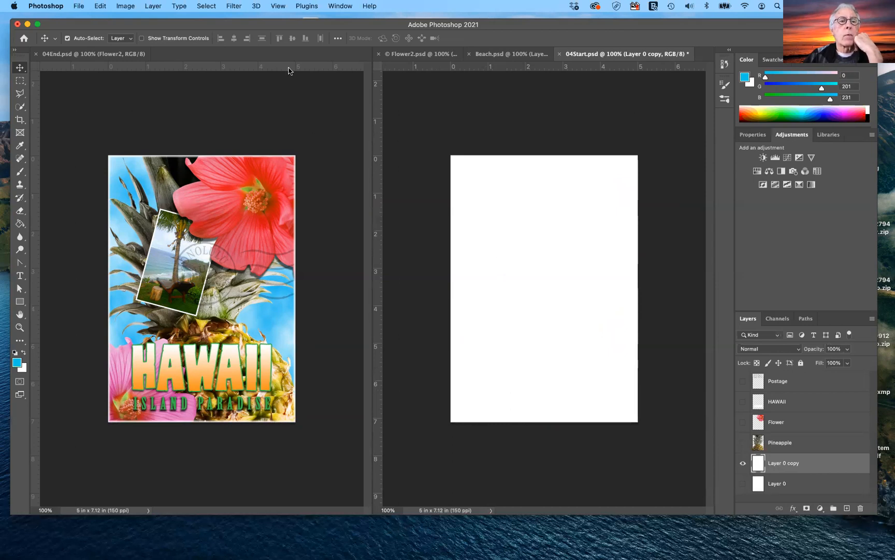
{"action": "left_click", "coordinate": [240, 6]}
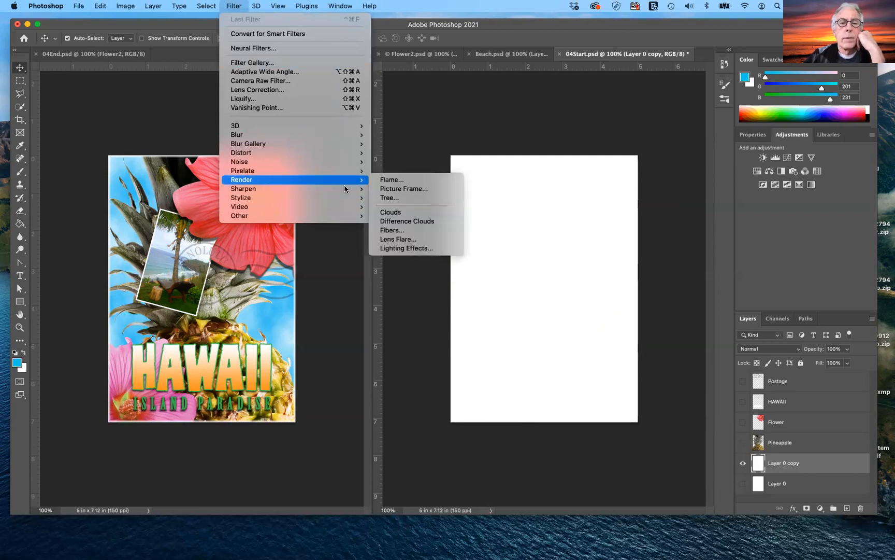
{"action": "mouse_move", "coordinate": [356, 184]}
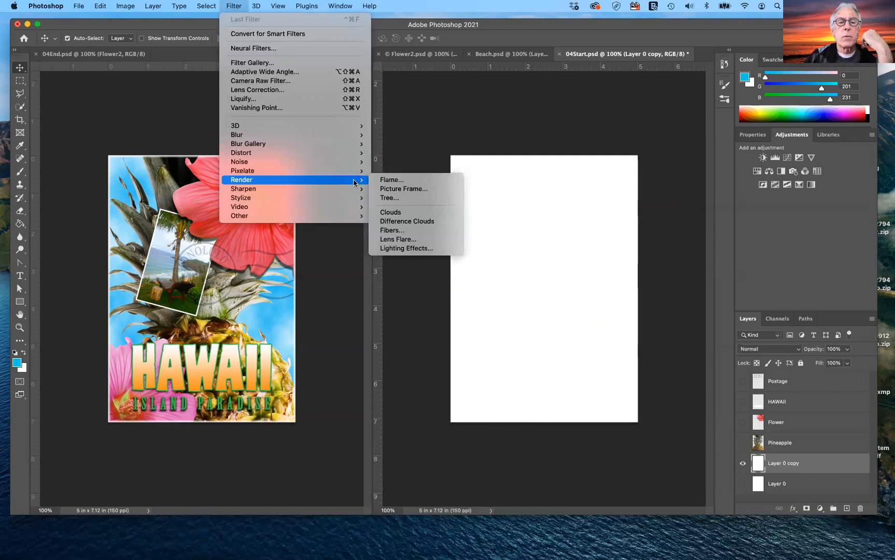
{"action": "left_click", "coordinate": [391, 212]}
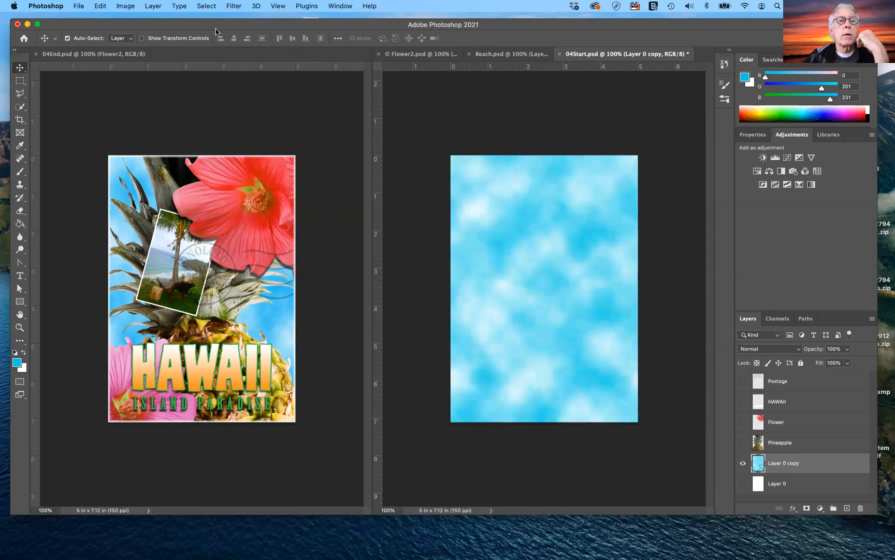
{"action": "left_click", "coordinate": [232, 6]}
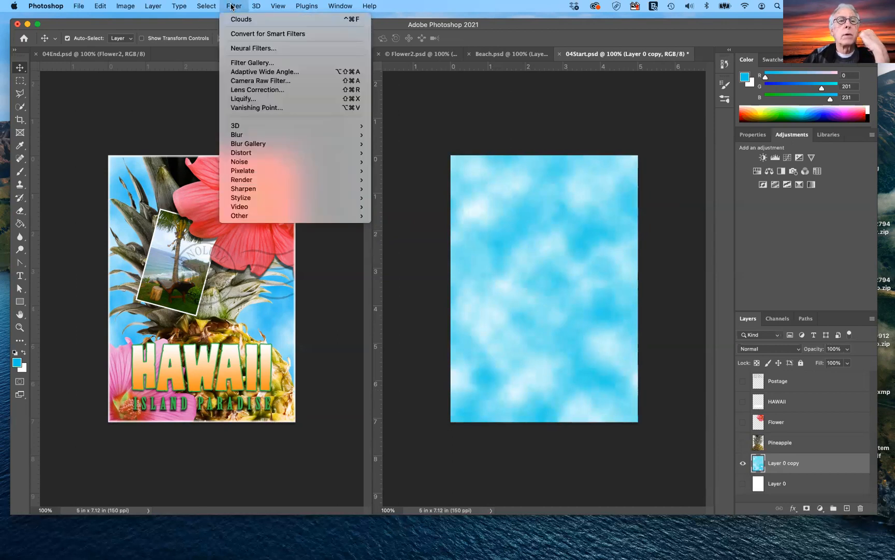
{"action": "left_click", "coordinate": [231, 7]}
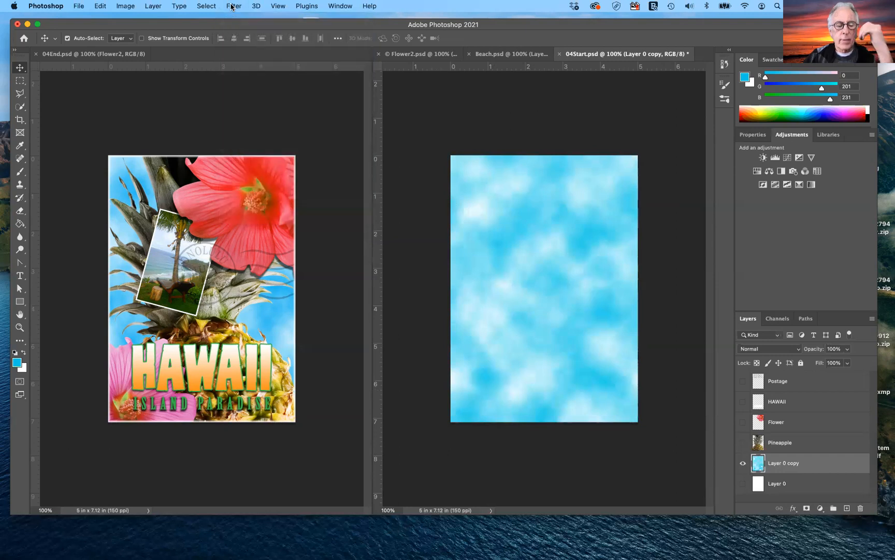
{"action": "key", "text": "super+shift+f"}
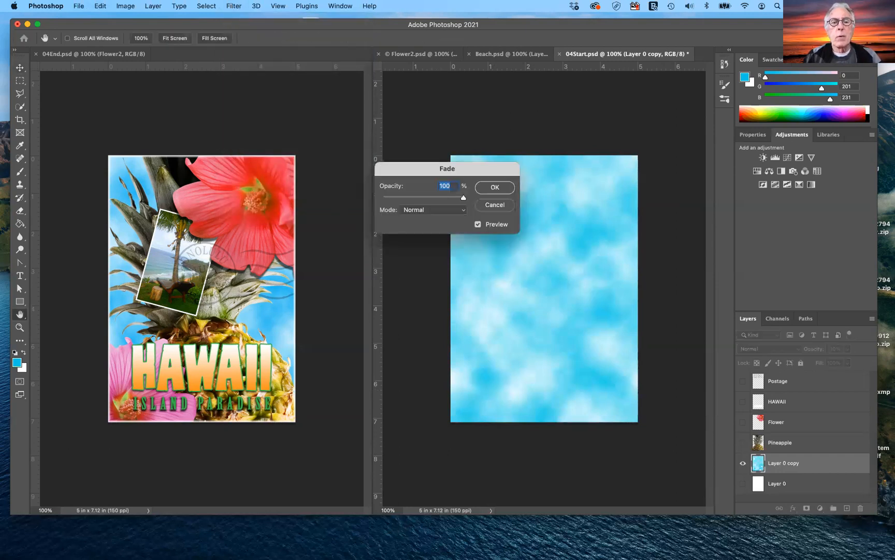
{"action": "left_click", "coordinate": [496, 206]}
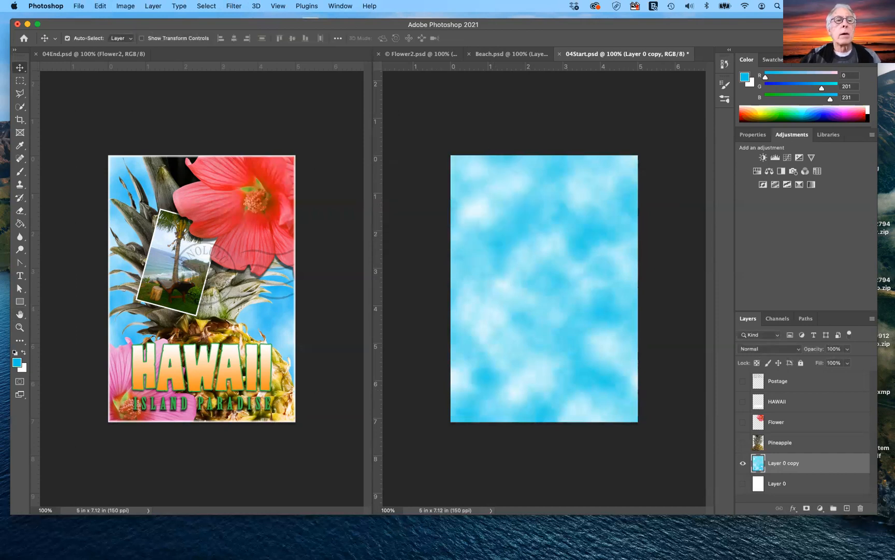
- Reapply the Clouds filter to Layer 0 copy for a new cloud pattern and make the Pineapple layer visible again
{"action": "left_click", "coordinate": [239, 8]}
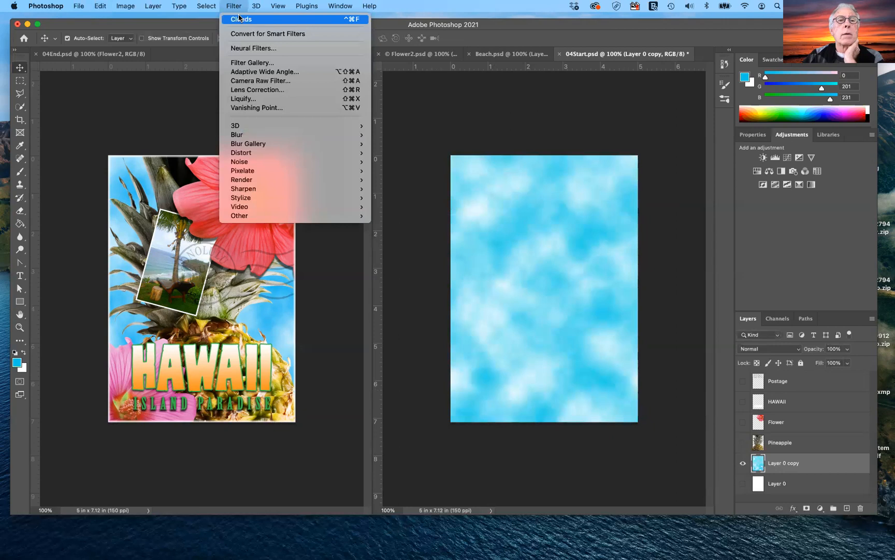
{"action": "left_click", "coordinate": [239, 19]}
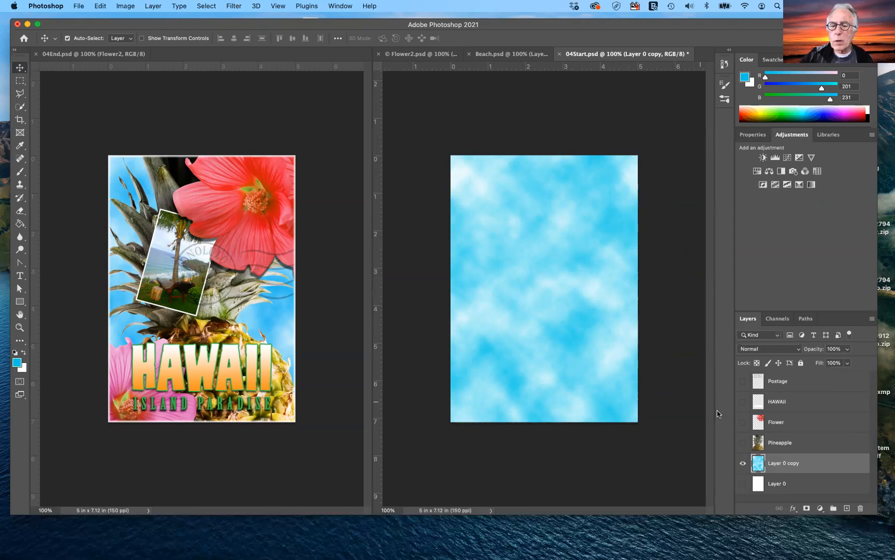
{"action": "left_click", "coordinate": [743, 443]}
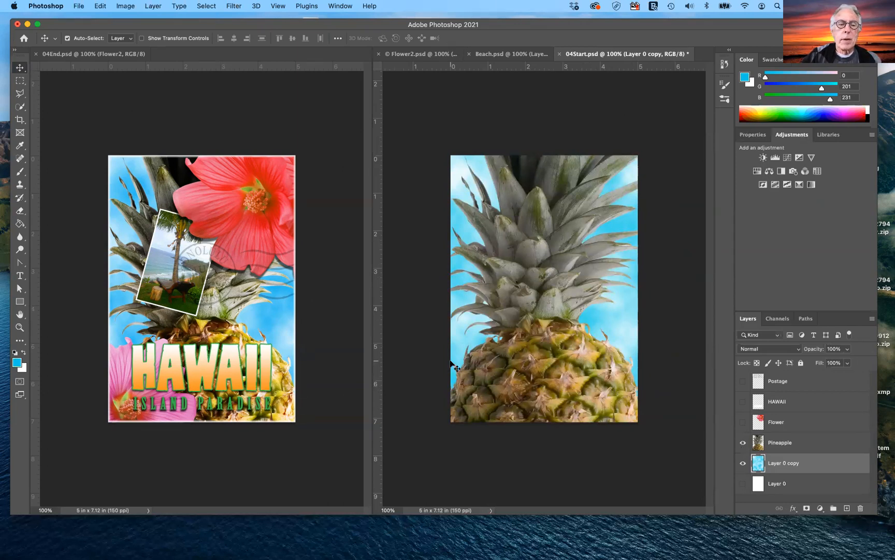
- In 04End.psd, isolate the Pineapple copy layer by hiding all other layers
{"action": "left_click", "coordinate": [327, 365]}
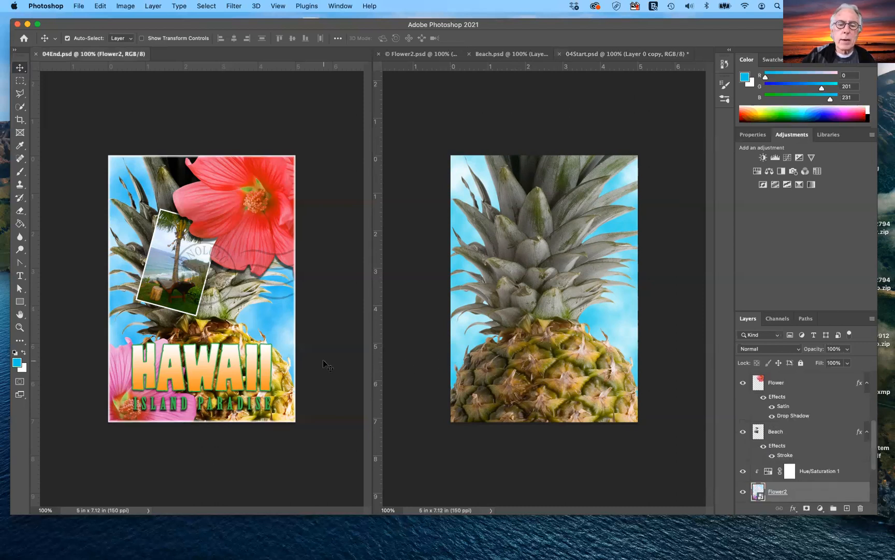
{"action": "scroll", "coordinate": [798, 463], "scroll_direction": "down", "scroll_amount": 1}
{"action": "scroll", "coordinate": [797, 462], "scroll_direction": "down", "scroll_amount": 3}
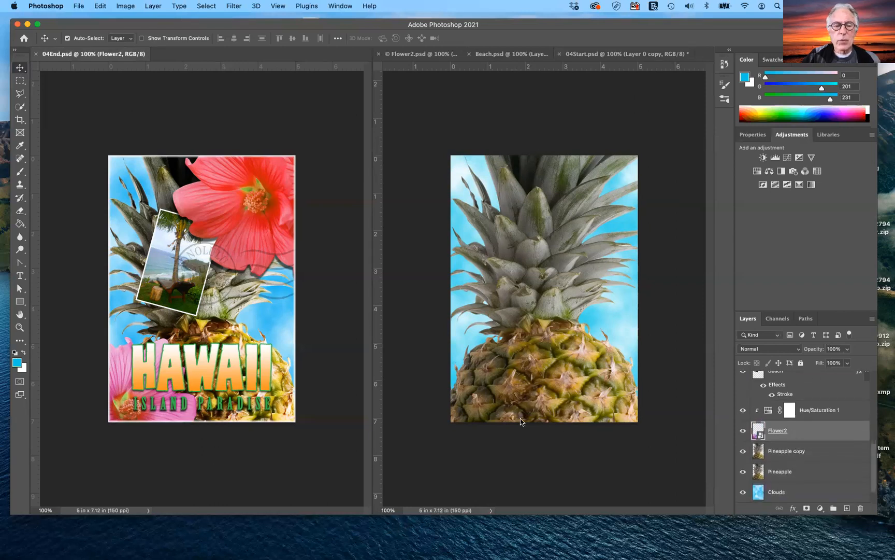
{"action": "left_click", "coordinate": [743, 453], "text": "alt"}
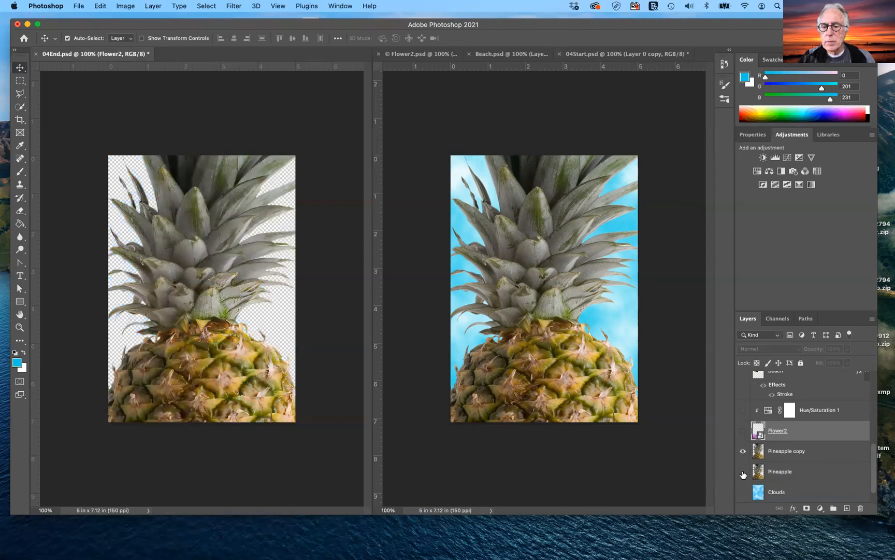
- Compare the Pineapple and Pineapple copy layers separately and together by toggling their visibility, and check the blend mode of Pineapple copy
{"action": "left_click", "coordinate": [743, 475]}
{"action": "left_click", "coordinate": [744, 474]}
{"action": "left_click", "coordinate": [743, 475]}
{"action": "left_click", "coordinate": [744, 474]}
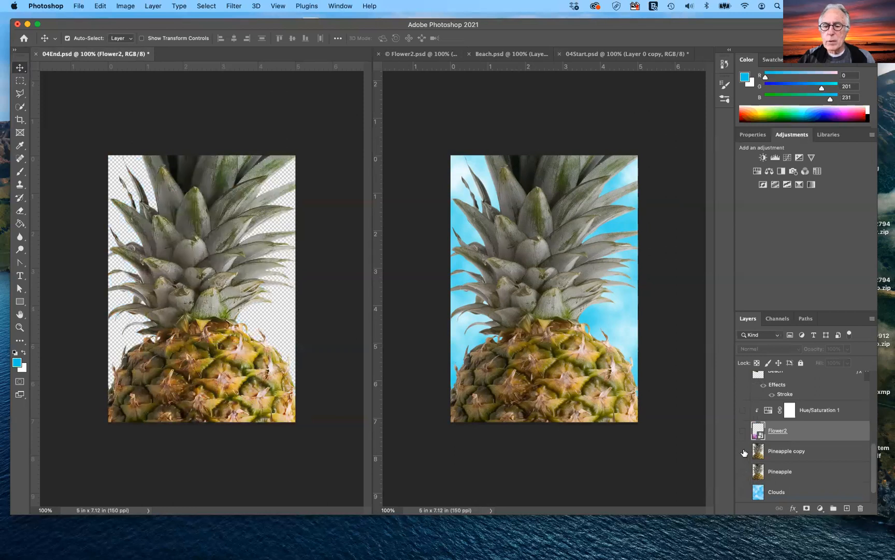
{"action": "left_click", "coordinate": [744, 452]}
{"action": "left_click", "coordinate": [743, 474]}
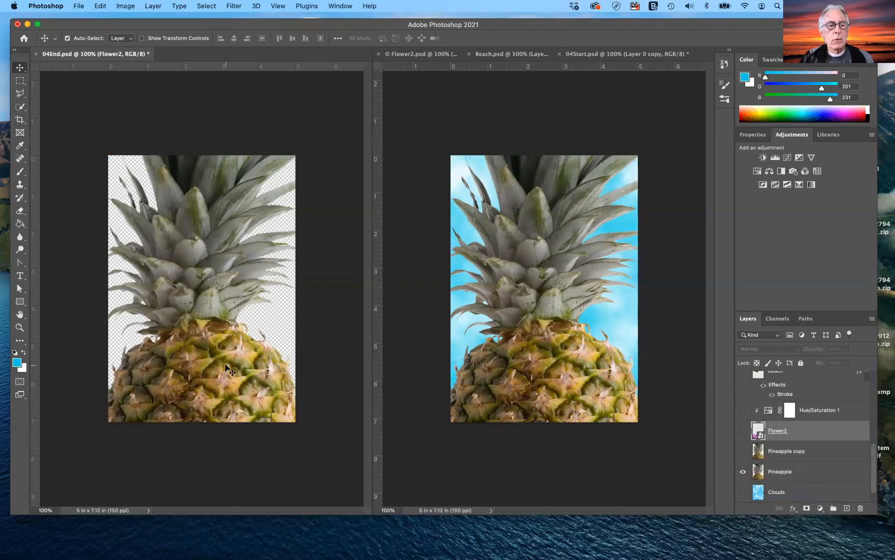
{"action": "left_click", "coordinate": [743, 454]}
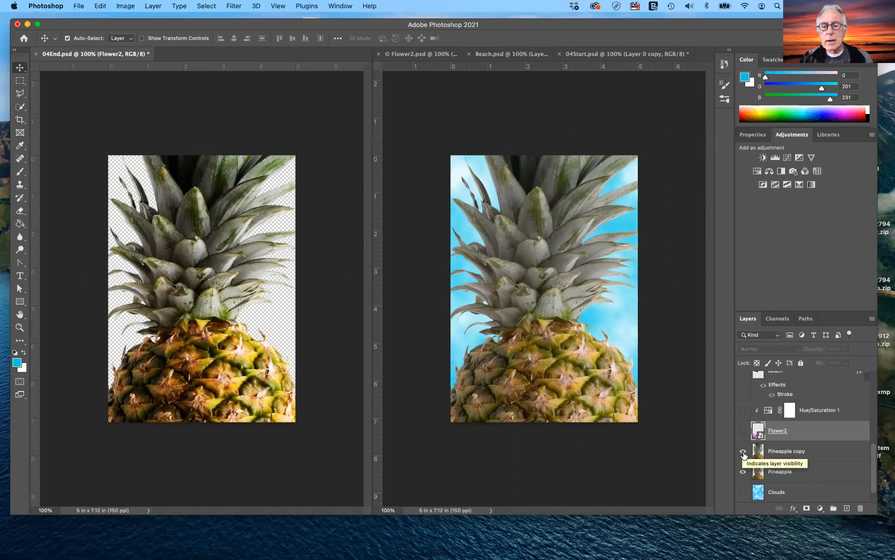
{"action": "left_click", "coordinate": [781, 453]}
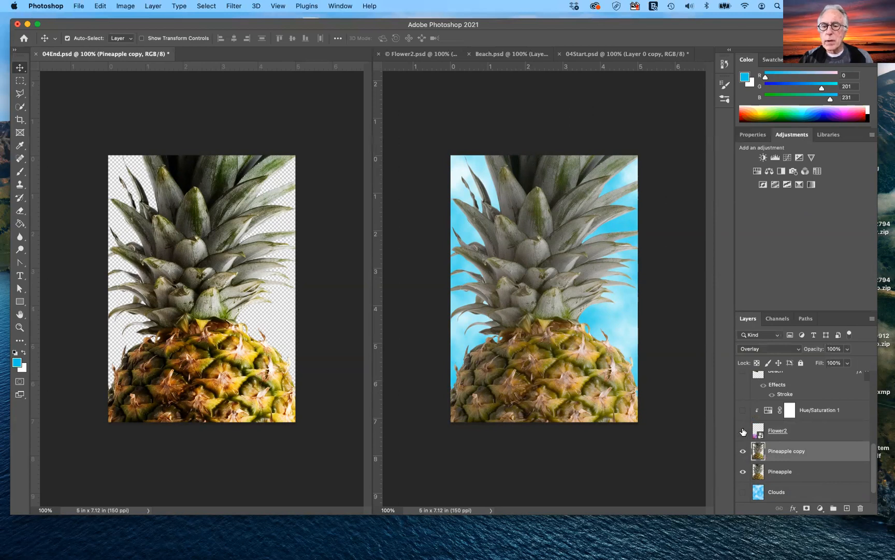
{"action": "left_click", "coordinate": [742, 452]}
- Undo the layer visibility changes in 04End.psd back to the complete postcard
{"action": "key", "text": "super+z"}
{"action": "key", "text": "super+z"}
{"action": "key", "text": "super+z"}
{"action": "key", "text": "super+z"}
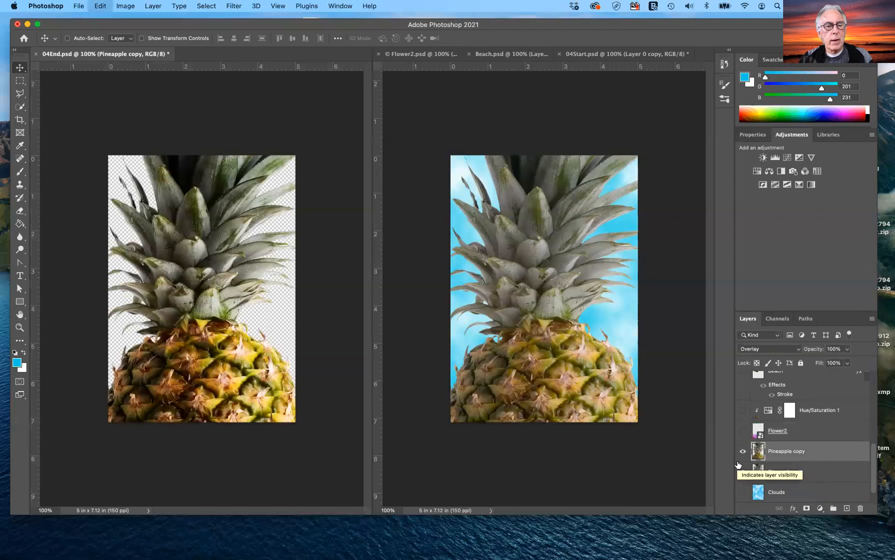
{"action": "key", "text": "super+z"}
{"action": "key", "text": "super+z"}
{"action": "key", "text": "super+z"}
{"action": "key", "text": "super+z"}
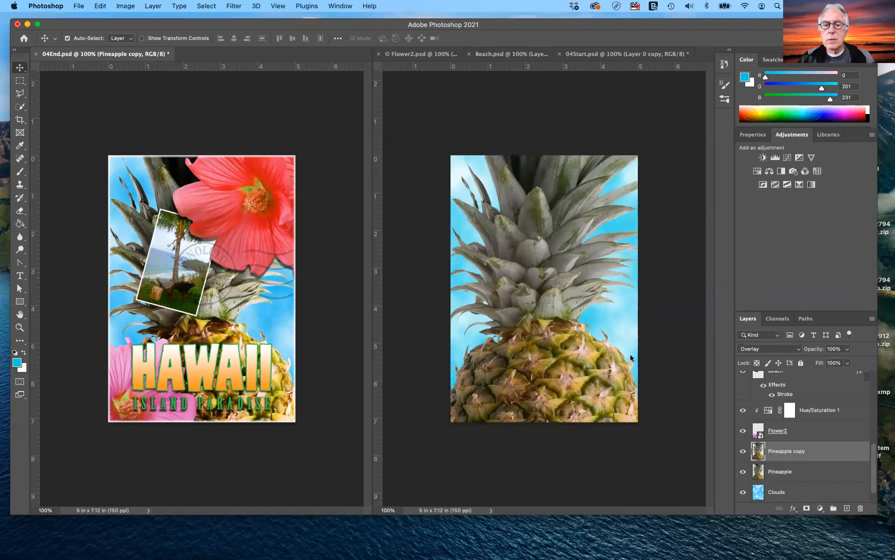
- In 04Start.psd, duplicate the Pineapple layer and set the blend mode of the copy to Overlay
{"action": "left_click", "coordinate": [630, 327]}
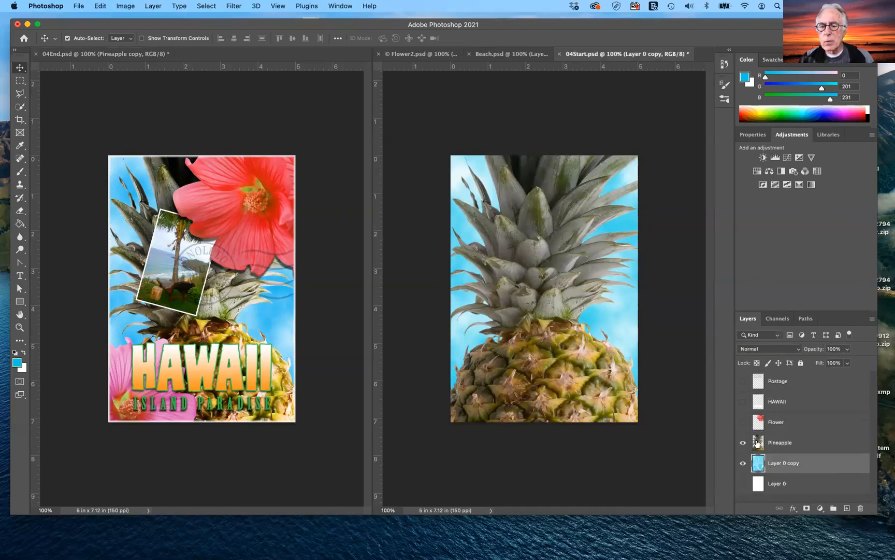
{"action": "left_click", "coordinate": [757, 444]}
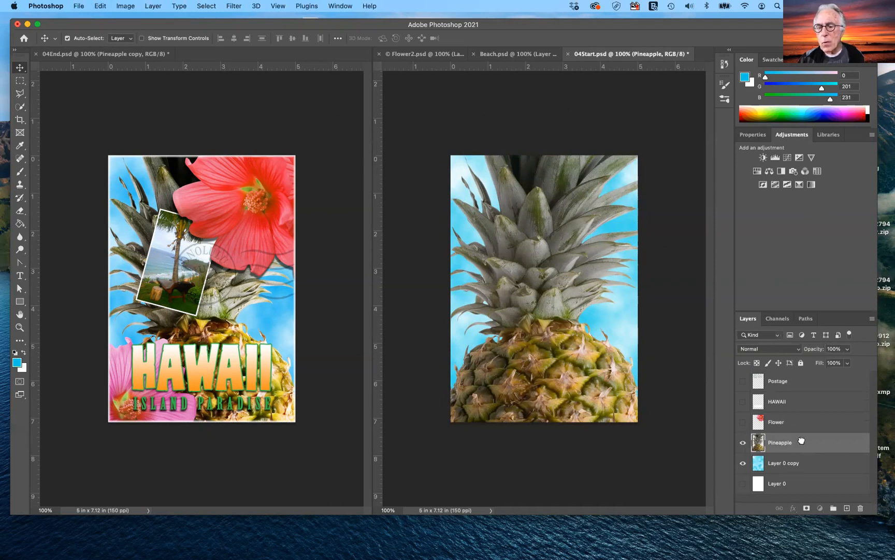
{"action": "left_click_drag", "start_coordinate": [802, 444], "coordinate": [847, 508]}
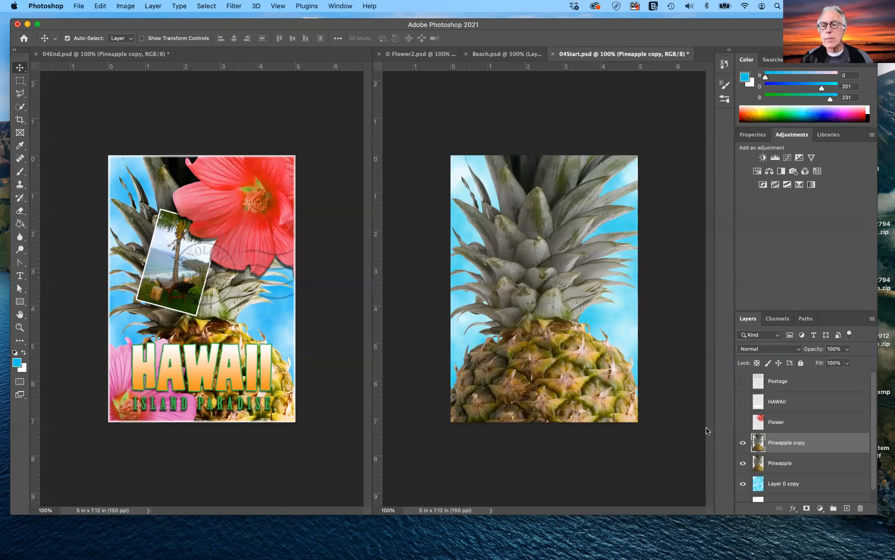
{"action": "left_click", "coordinate": [788, 351]}
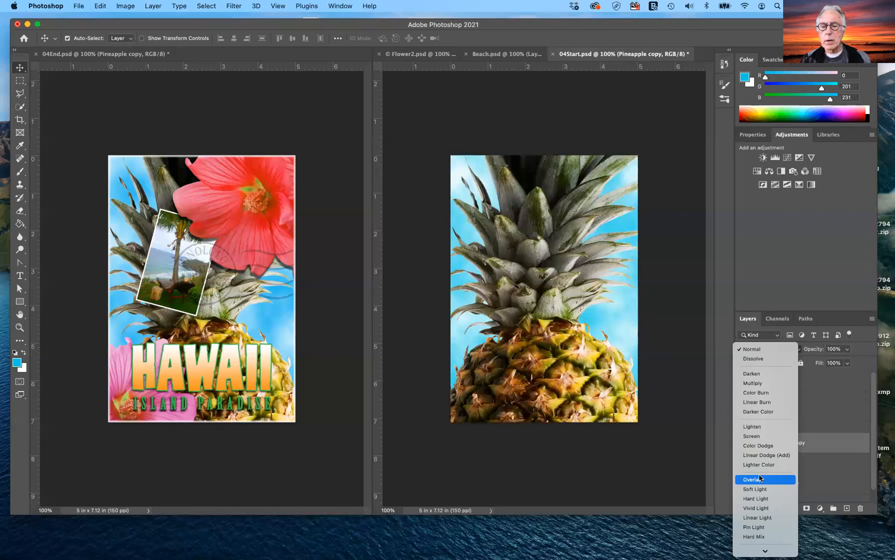
{"action": "left_click", "coordinate": [761, 477]}
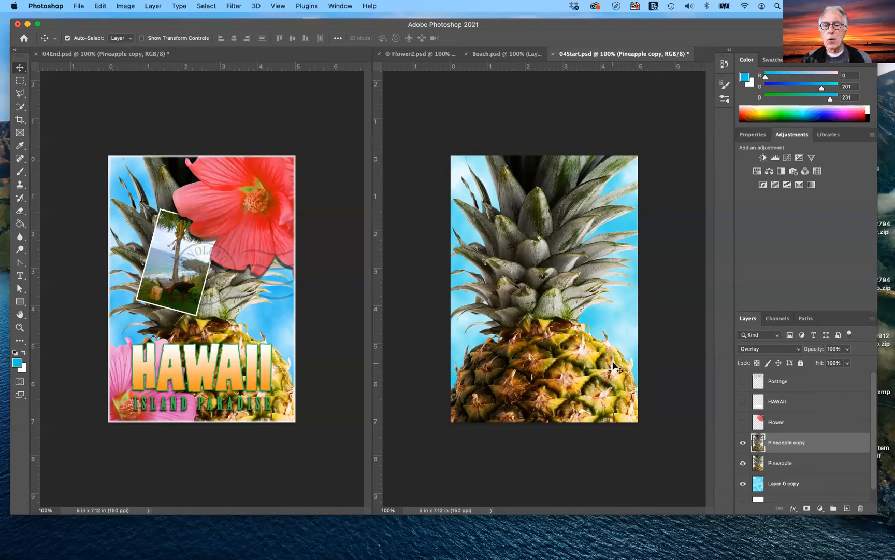
- Preview alternative blend modes on Pineapple copy, keep Overlay, and show the Flower layer
{"action": "left_click", "coordinate": [772, 349]}
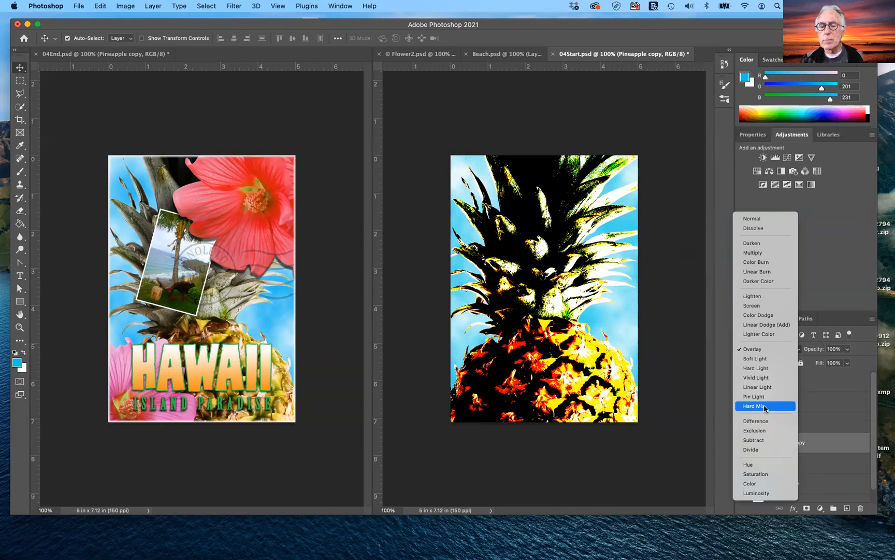
{"action": "left_click", "coordinate": [769, 350]}
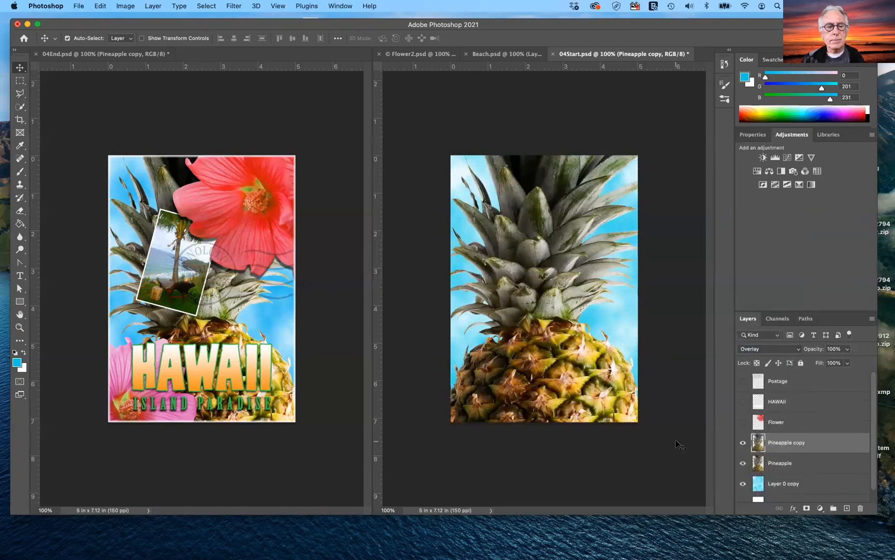
{"action": "left_click", "coordinate": [744, 423]}
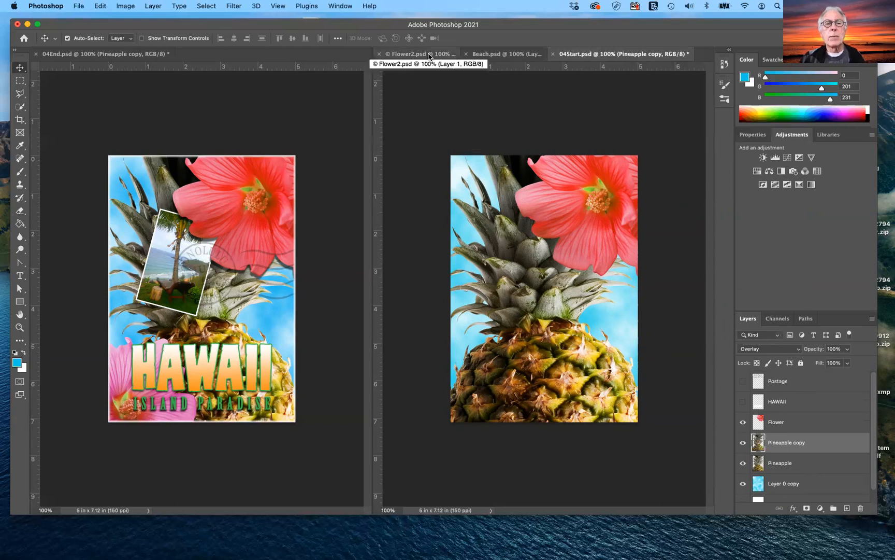
- Copy the entire beach photo from Beach.psd, paste it into 04Start.psd above Pineapple copy, and undo the paste
{"action": "left_click", "coordinate": [494, 57]}
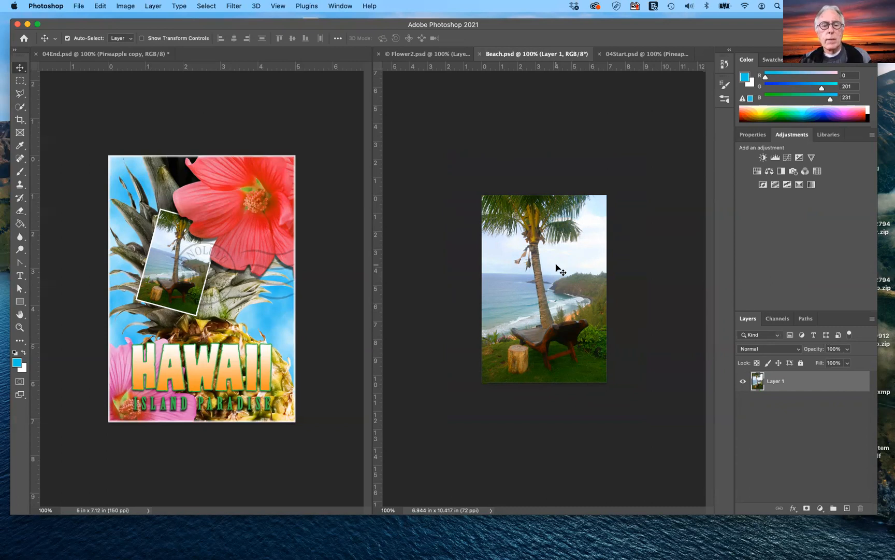
{"action": "key", "text": "super+a"}
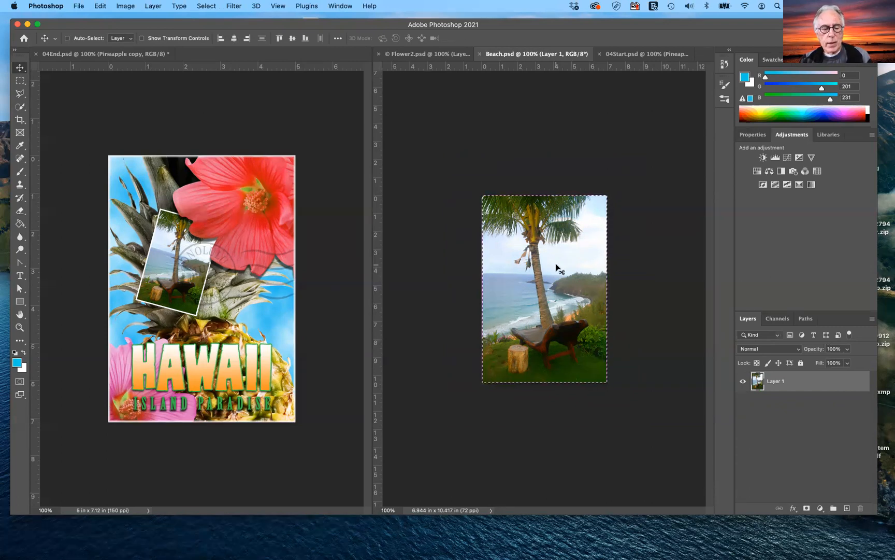
{"action": "key", "text": "super+c"}
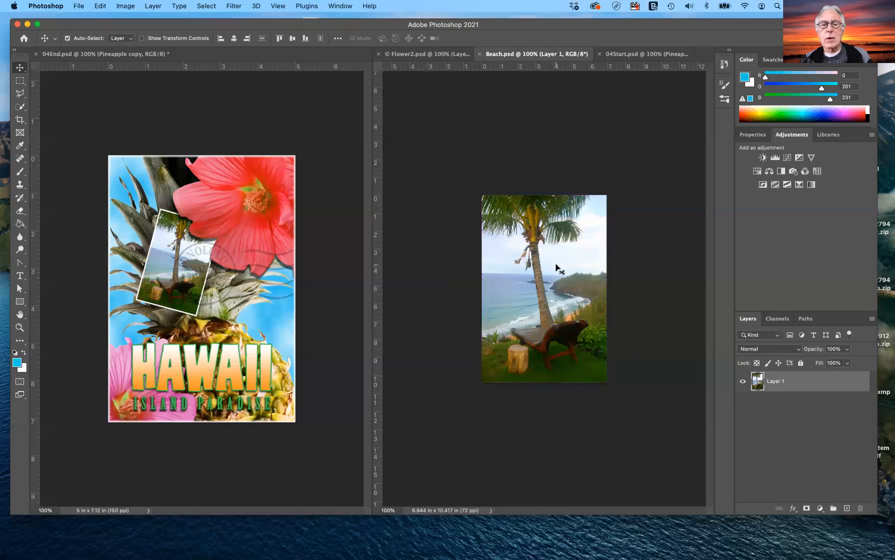
{"action": "left_click", "coordinate": [637, 55]}
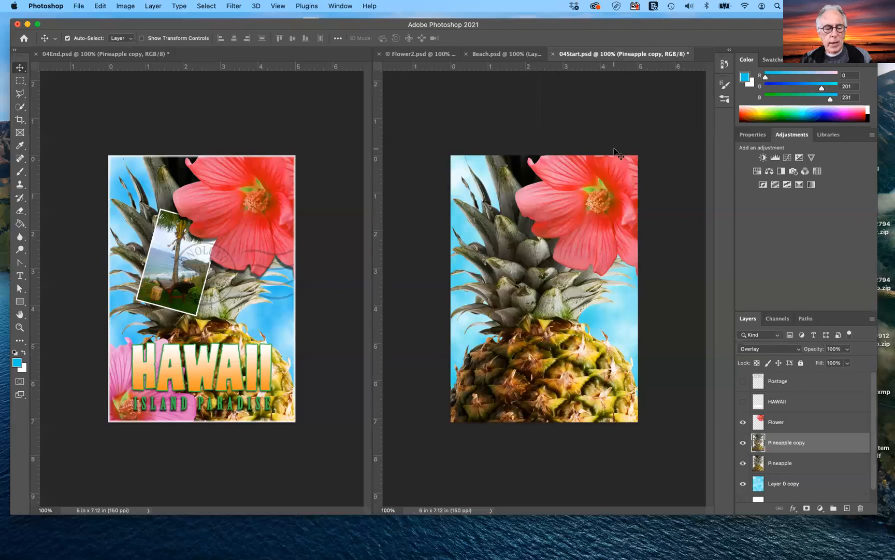
{"action": "key", "text": "super+v"}
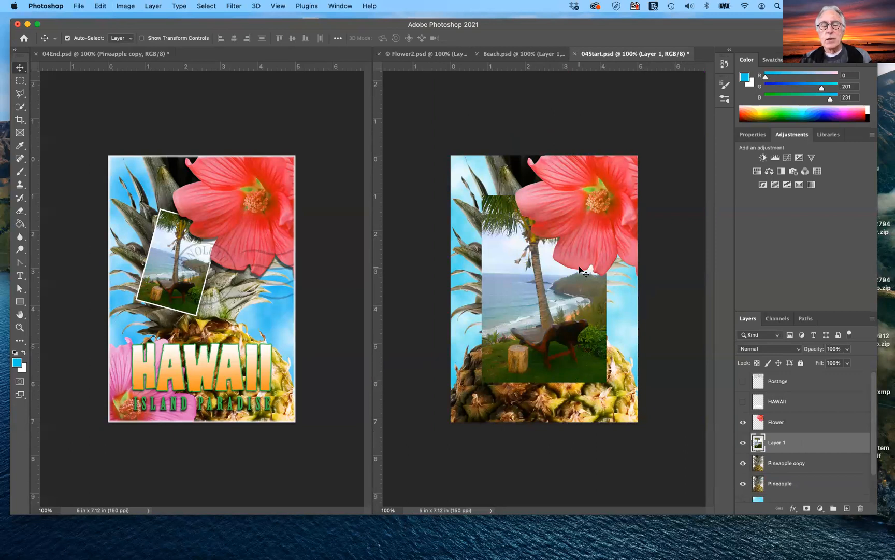
{"action": "key", "text": "super+z"}
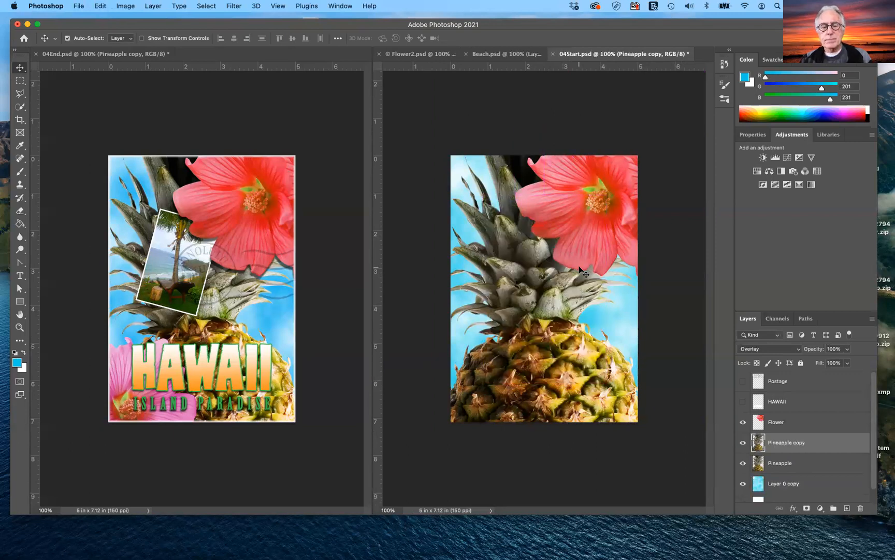
- Transfer the beach photo layer from Beach.psd directly into 04Start.psd, placing it over the pineapple and beneath the Flower layer
{"action": "left_click", "coordinate": [491, 58]}
{"action": "key", "text": "super+a"}
{"action": "key", "text": "super+d"}
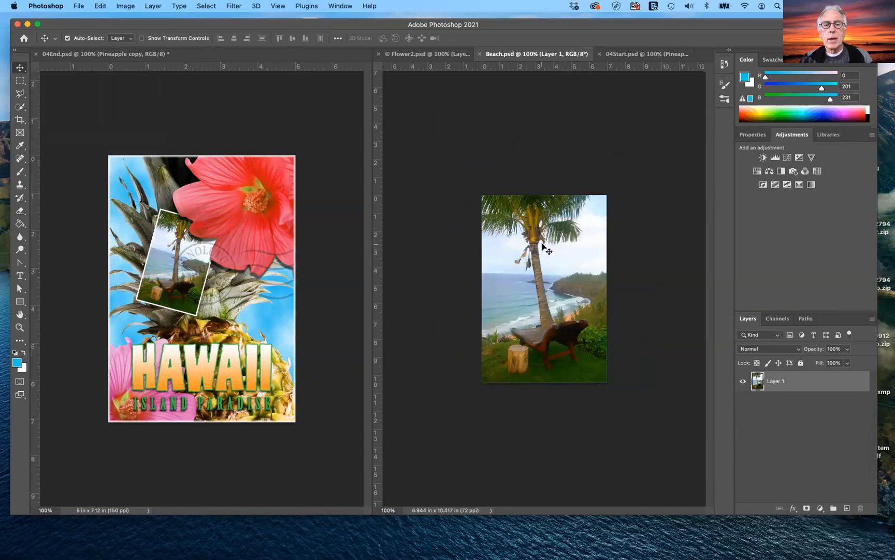
{"action": "left_click_drag", "start_coordinate": [547, 250], "coordinate": [525, 281]}
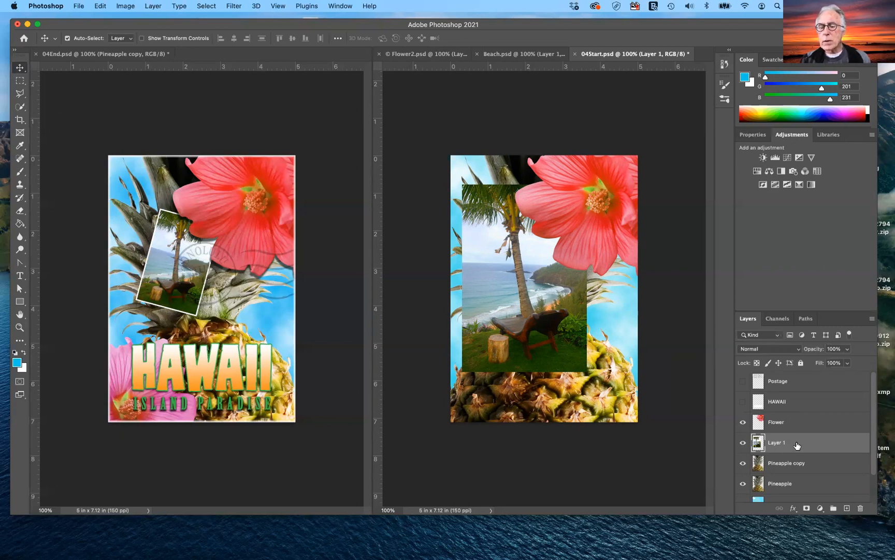
- Try the beach photo layer above Flower and above HAWAII in the stacking order, and return it to just below Flower
{"action": "left_click_drag", "start_coordinate": [797, 445], "coordinate": [797, 420]}
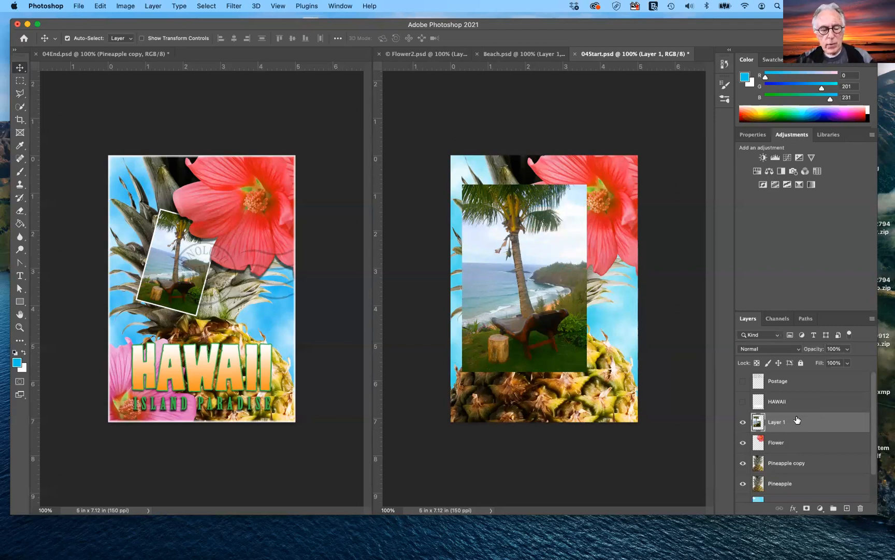
{"action": "key", "text": "super"}
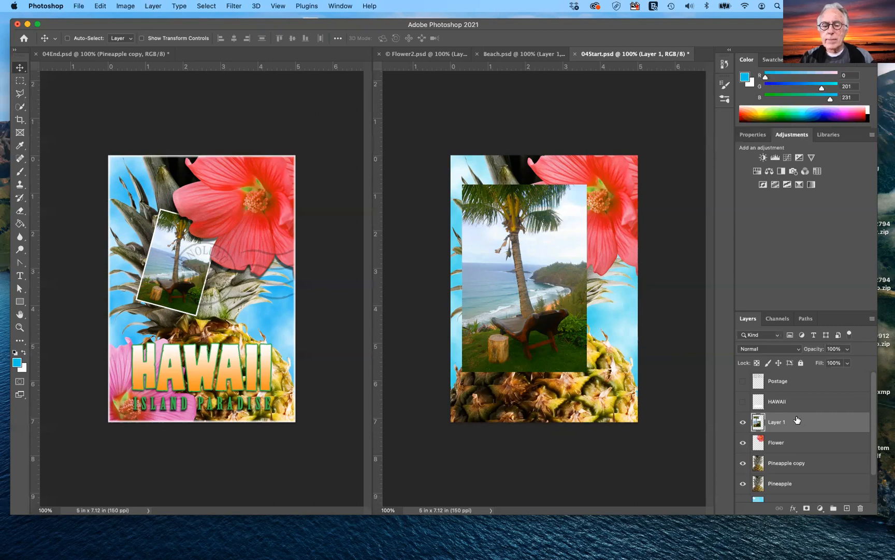
{"action": "key", "text": "super+bracketright"}
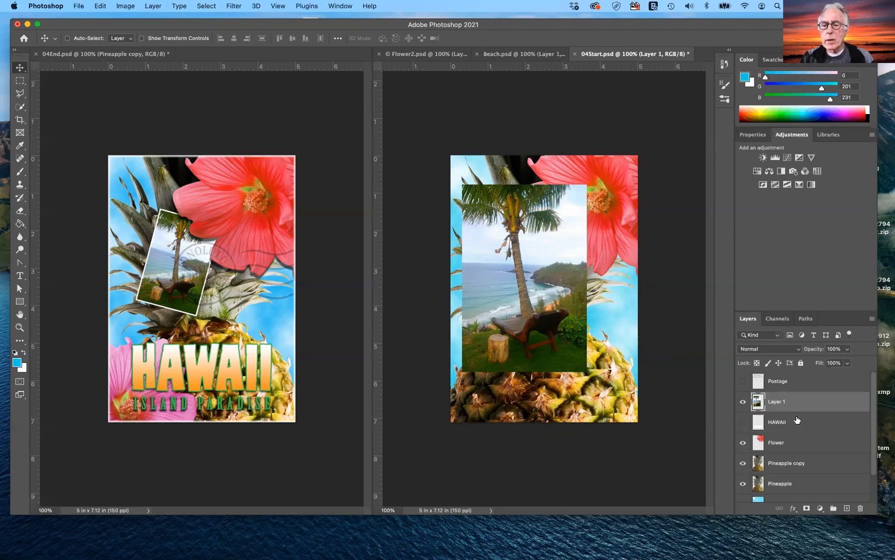
{"action": "key", "text": "super+bracketleft"}
{"action": "key", "text": "super+bracketleft"}
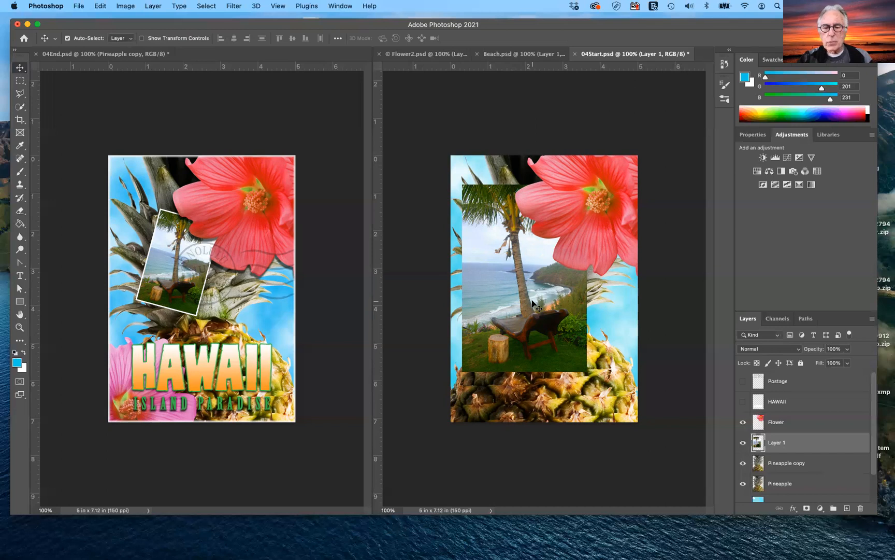
- Rename the beach photo layer as Beach Scene
{"action": "double_click", "coordinate": [780, 442]}
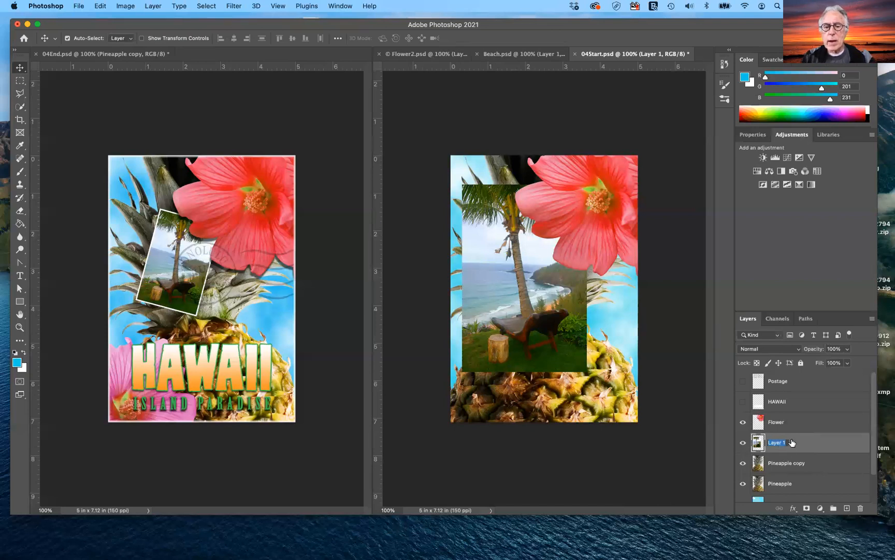
{"action": "type", "text": "Beach S"}
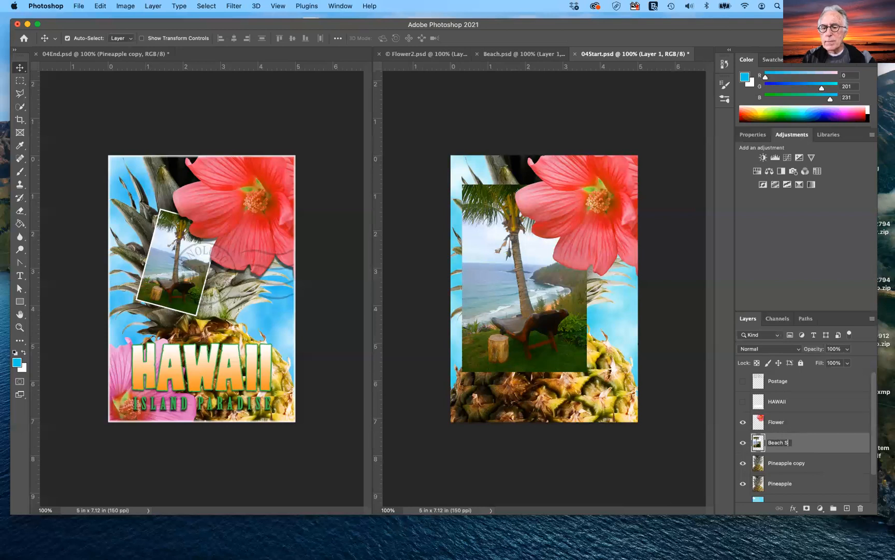
{"action": "type", "text": "cene"}
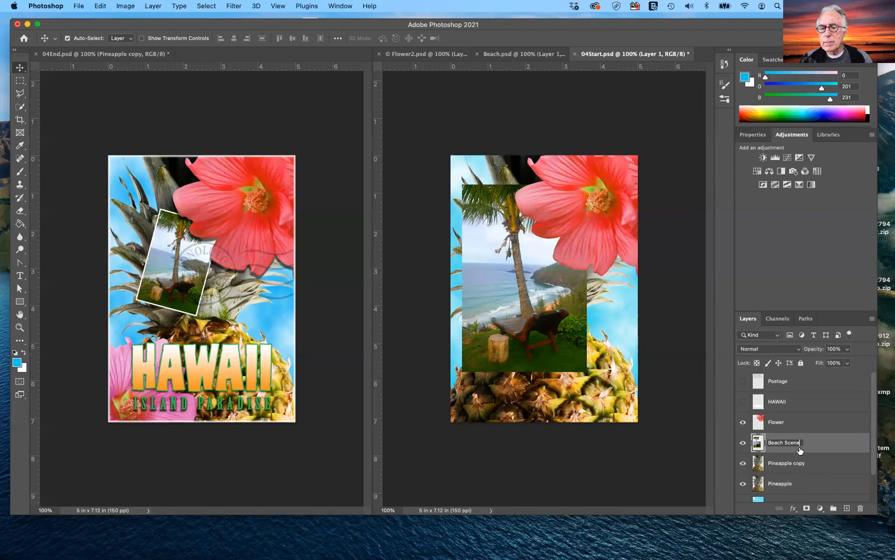
{"action": "left_click", "coordinate": [816, 445]}
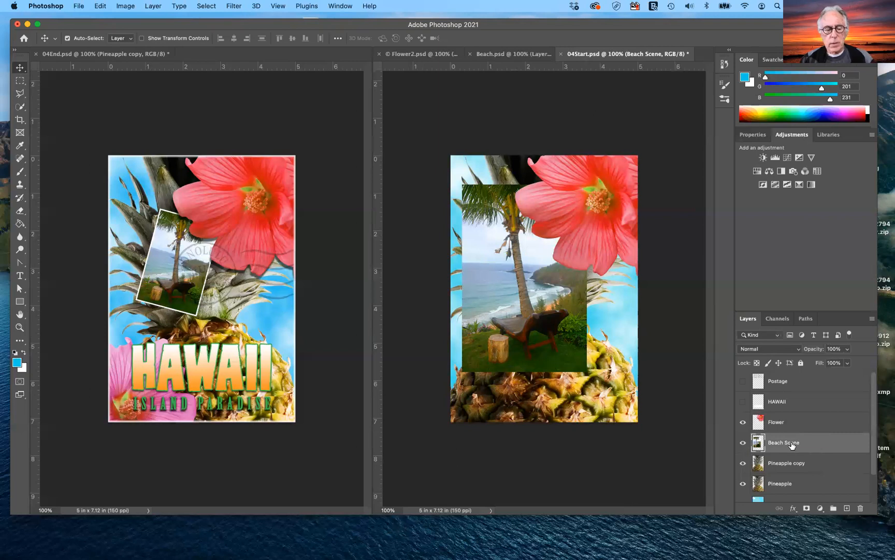
- Transform Beach Scene: scale it to about 47%, rotate it about 17° clockwise, and position it over the pineapple leaves beside the flower
{"action": "key", "text": "super+t"}
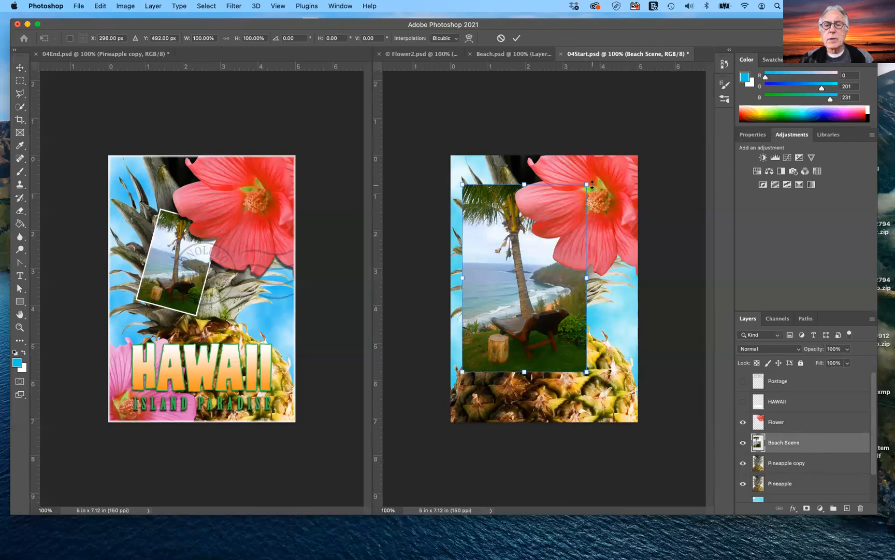
{"action": "left_click_drag", "start_coordinate": [587, 184], "coordinate": [555, 234]}
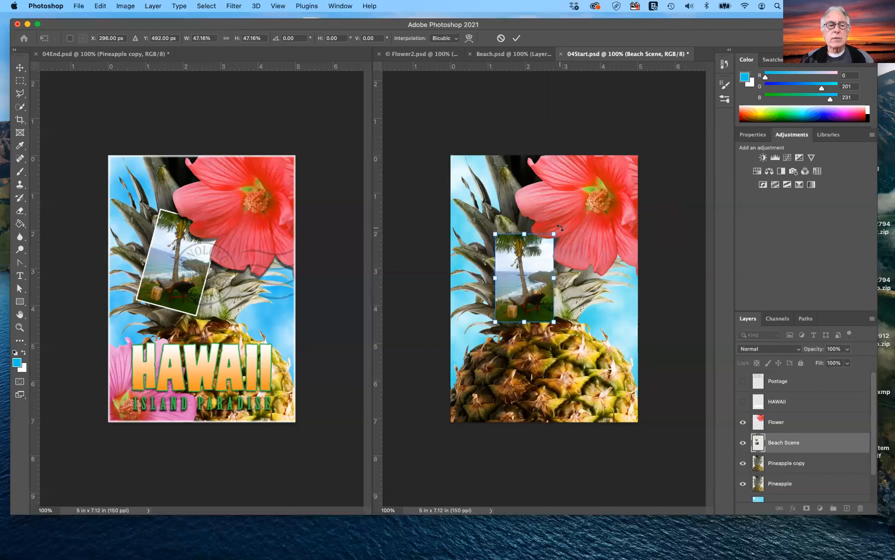
{"action": "left_click_drag", "start_coordinate": [560, 228], "coordinate": [568, 244]}
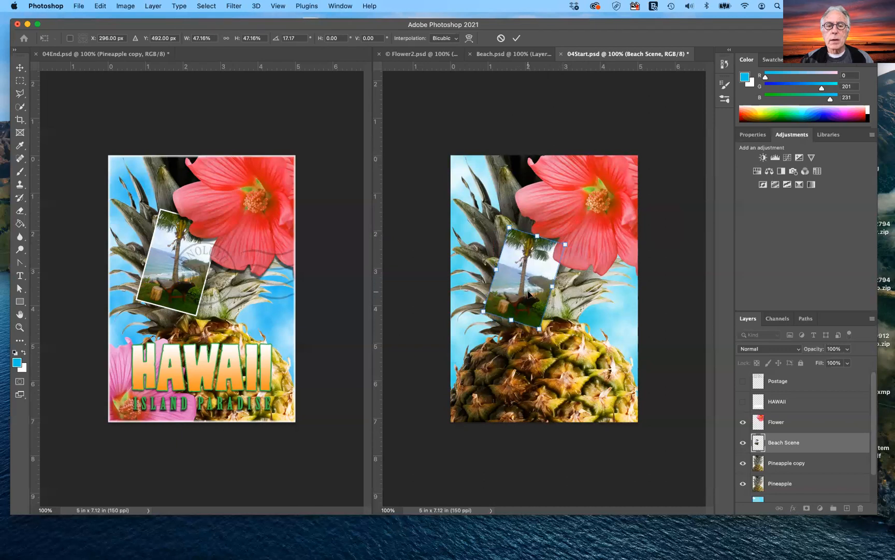
{"action": "left_click_drag", "start_coordinate": [529, 294], "coordinate": [526, 284]}
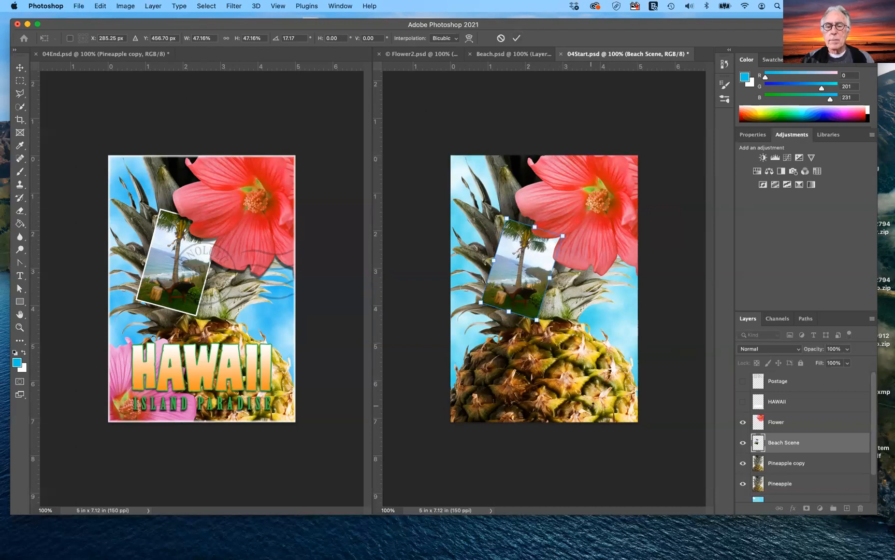
{"action": "key", "text": "Return"}
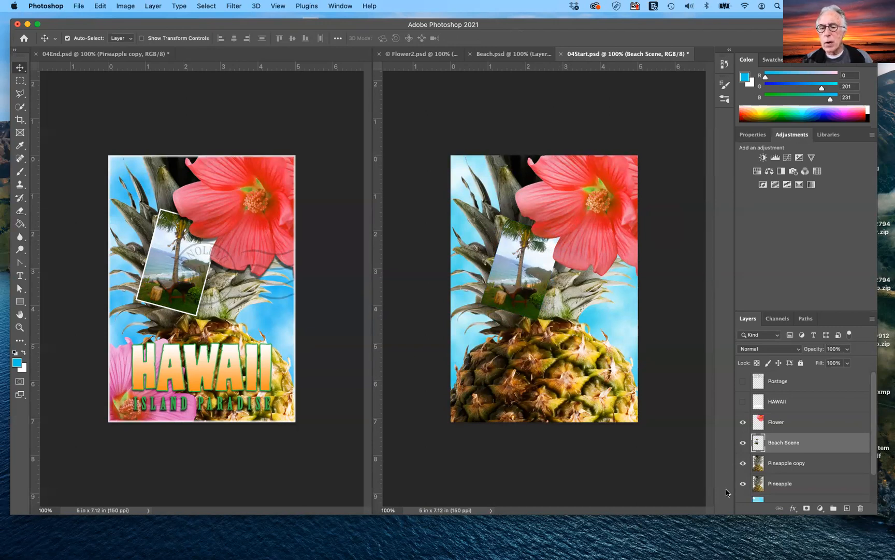
- Add a Stroke layer effect to Beach Scene and set its color to white (ffffff)
{"action": "left_click", "coordinate": [793, 510]}
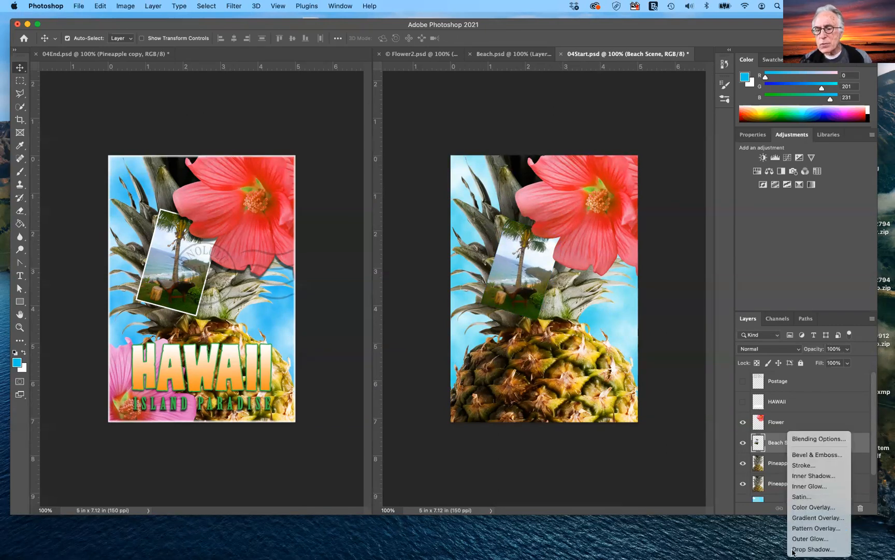
{"action": "left_click", "coordinate": [803, 465]}
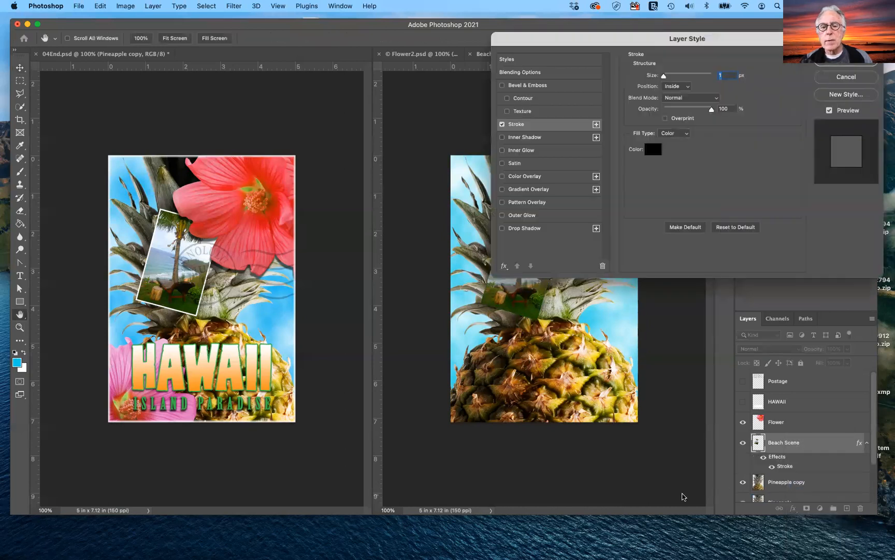
{"action": "left_click_drag", "start_coordinate": [758, 41], "coordinate": [336, 196]}
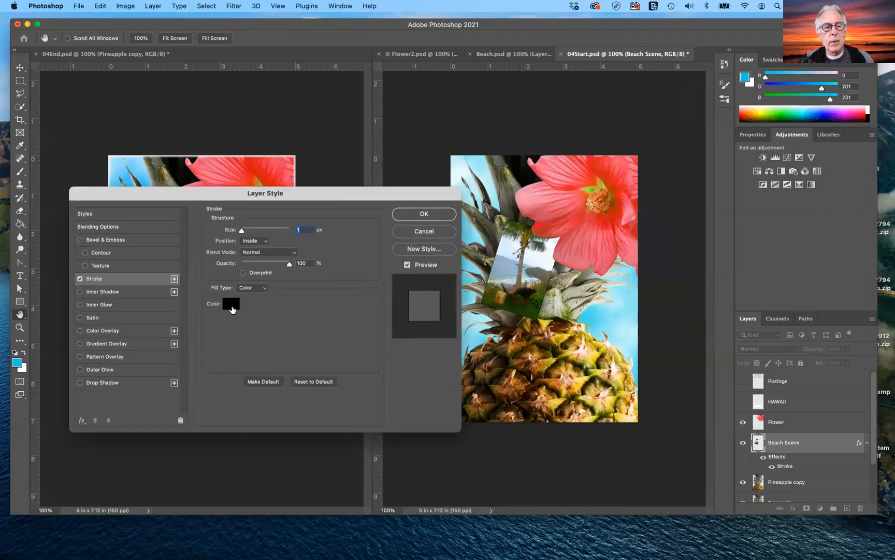
{"action": "left_click", "coordinate": [231, 305]}
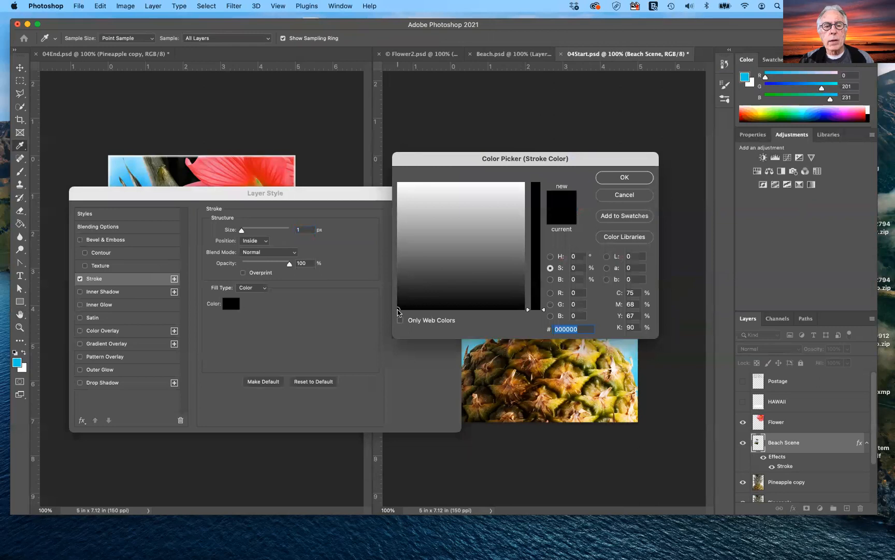
{"action": "left_click_drag", "start_coordinate": [398, 309], "coordinate": [391, 110]}
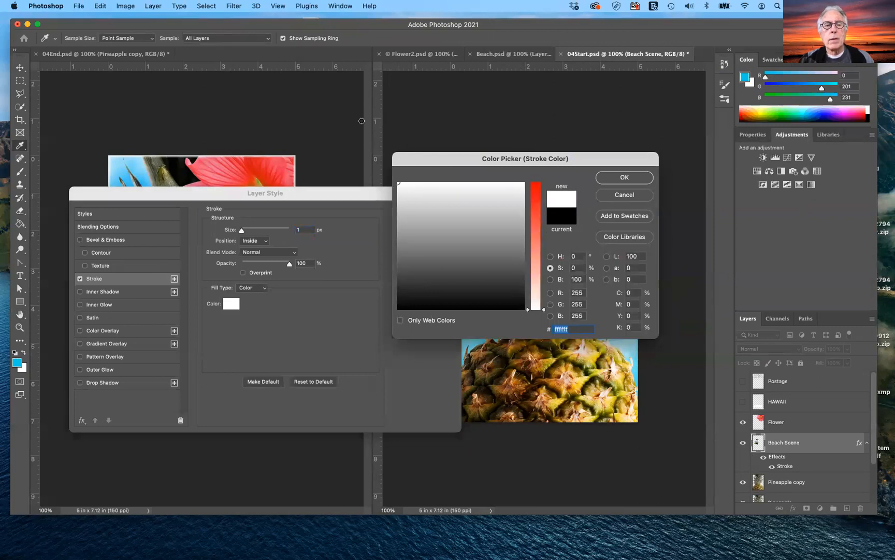
{"action": "left_click", "coordinate": [625, 178]}
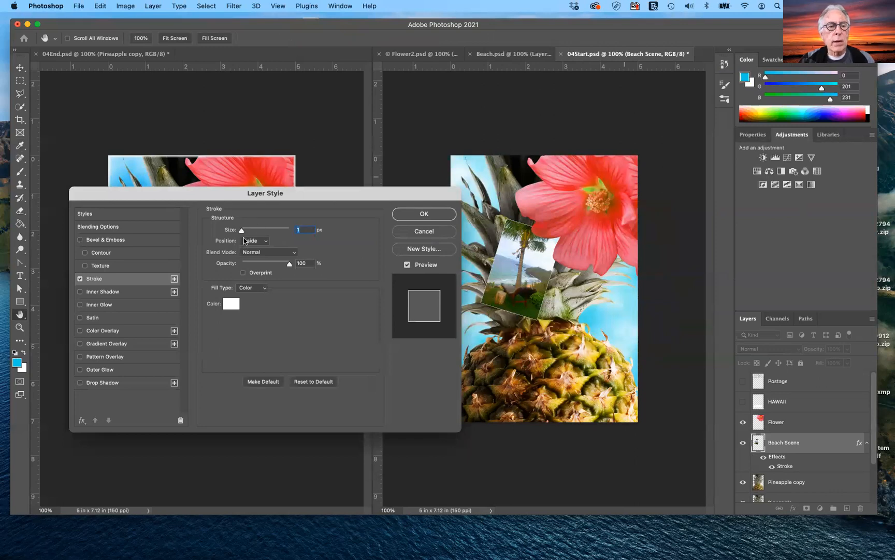
- Set the Beach Scene stroke size to 4 px and its position to Center, trying Outside first, and apply the layer style
{"action": "left_click_drag", "start_coordinate": [241, 231], "coordinate": [242, 232]}
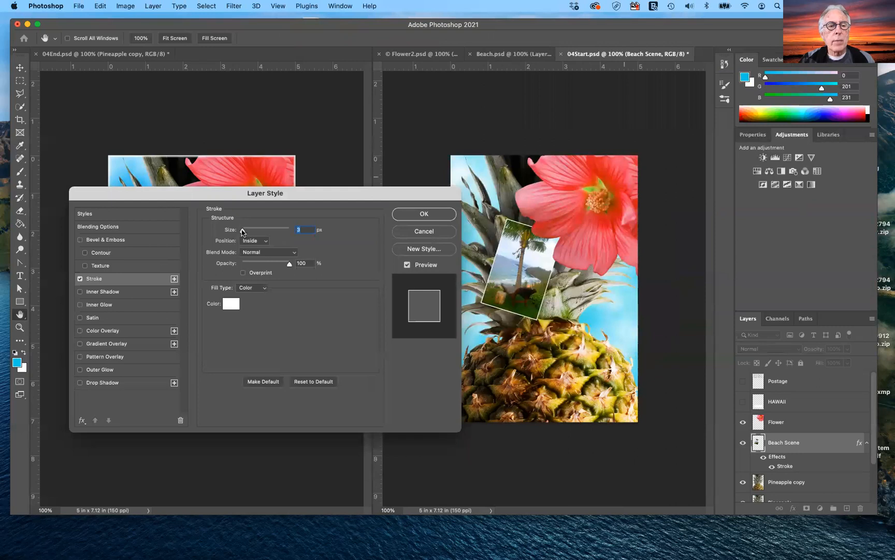
{"action": "left_click_drag", "start_coordinate": [243, 232], "coordinate": [244, 232]}
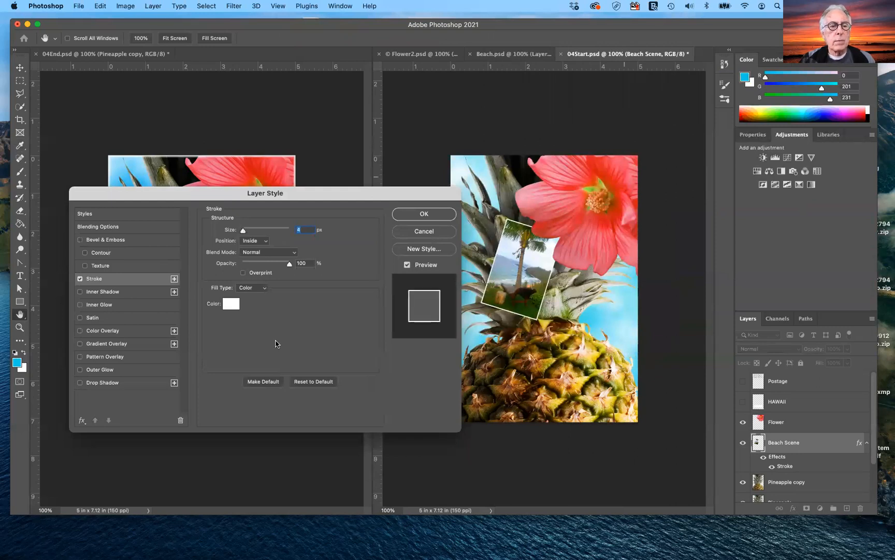
{"action": "left_click", "coordinate": [265, 241]}
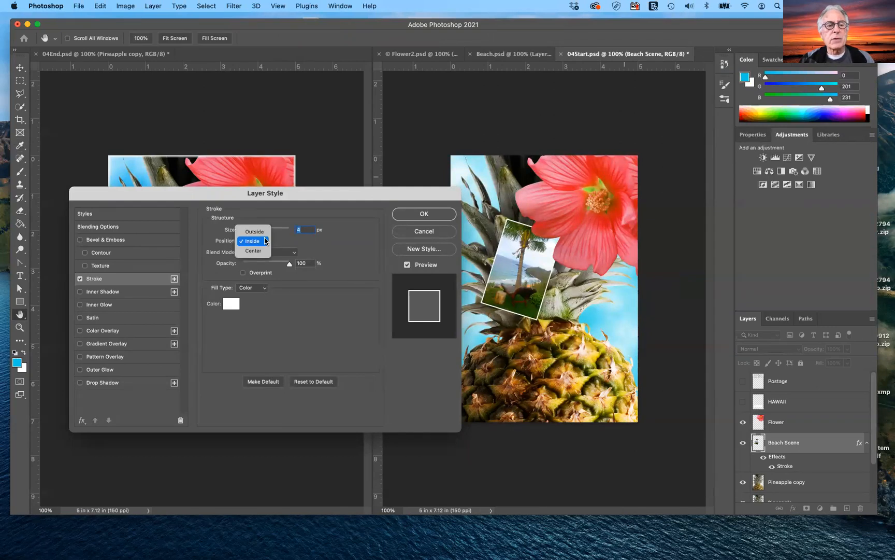
{"action": "left_click", "coordinate": [265, 234]}
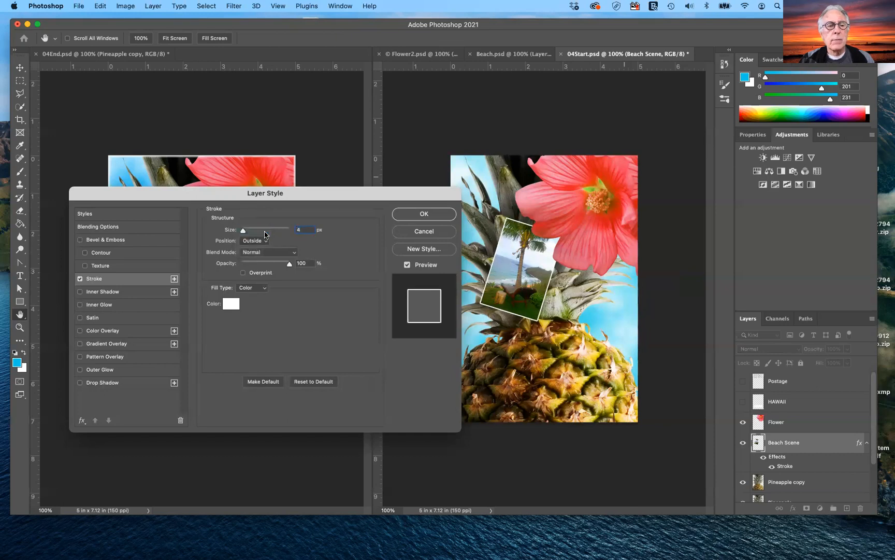
{"action": "left_click", "coordinate": [257, 241]}
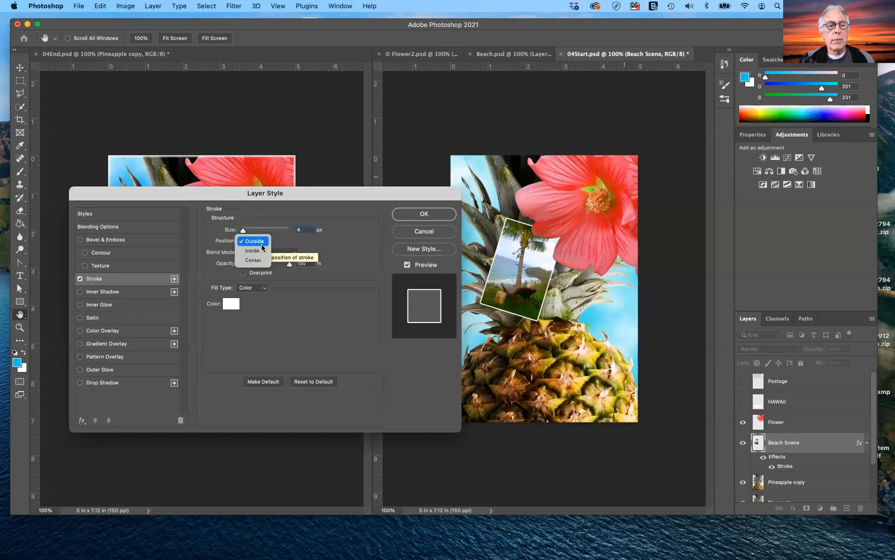
{"action": "left_click", "coordinate": [254, 260]}
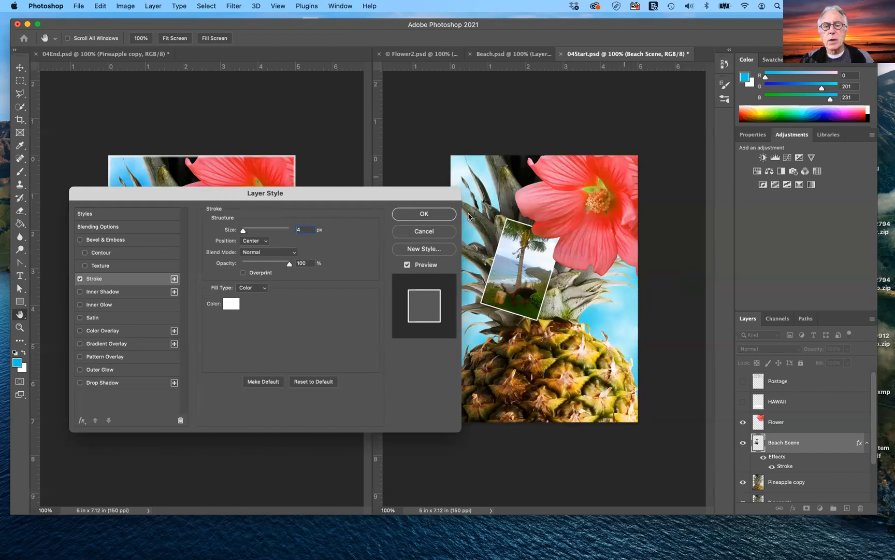
{"action": "left_click", "coordinate": [436, 217]}
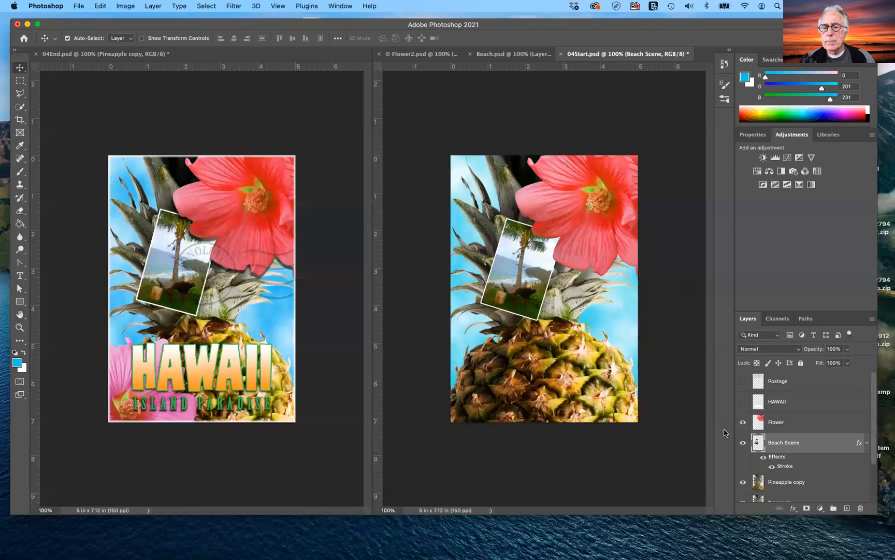
- Compare Beach Scene with its stroke and all effects hidden and shown, and review the stroke settings without changing them
{"action": "left_click", "coordinate": [771, 467]}
{"action": "left_click", "coordinate": [772, 466]}
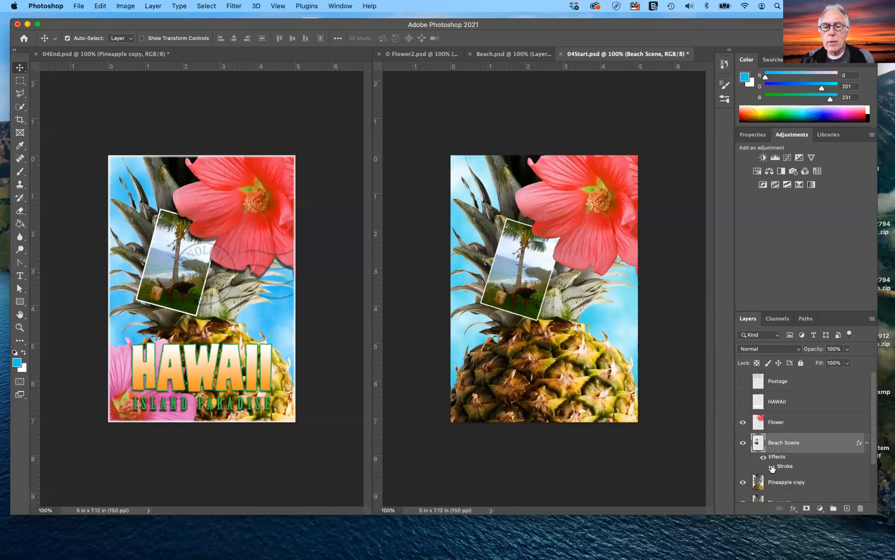
{"action": "double_click", "coordinate": [781, 467]}
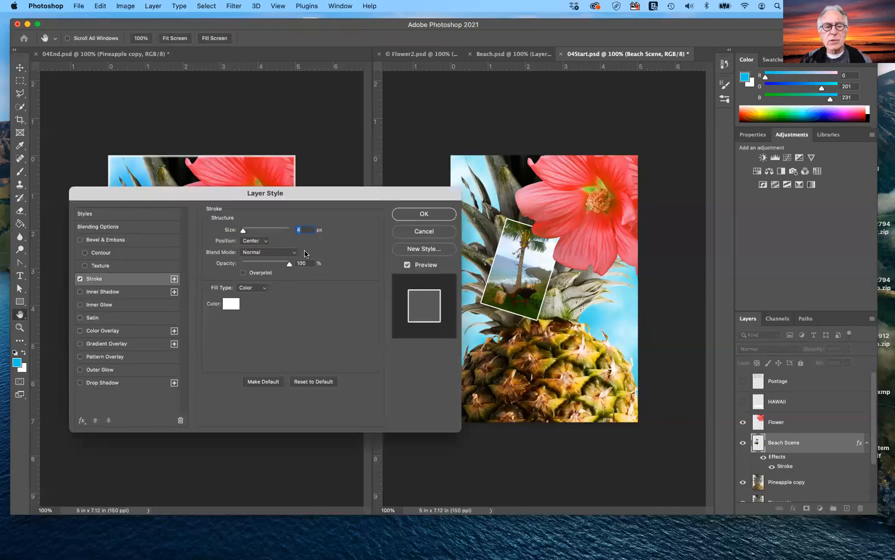
{"action": "left_click", "coordinate": [405, 234]}
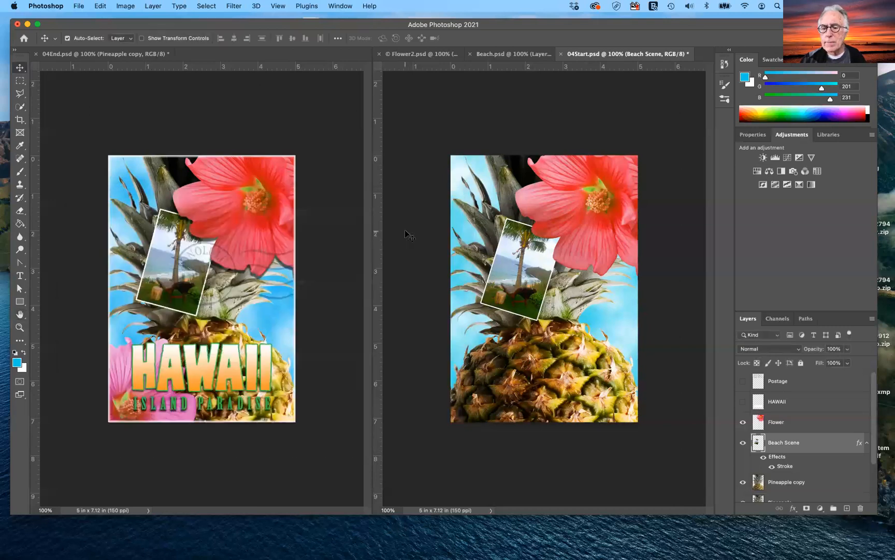
{"action": "left_click", "coordinate": [764, 458]}
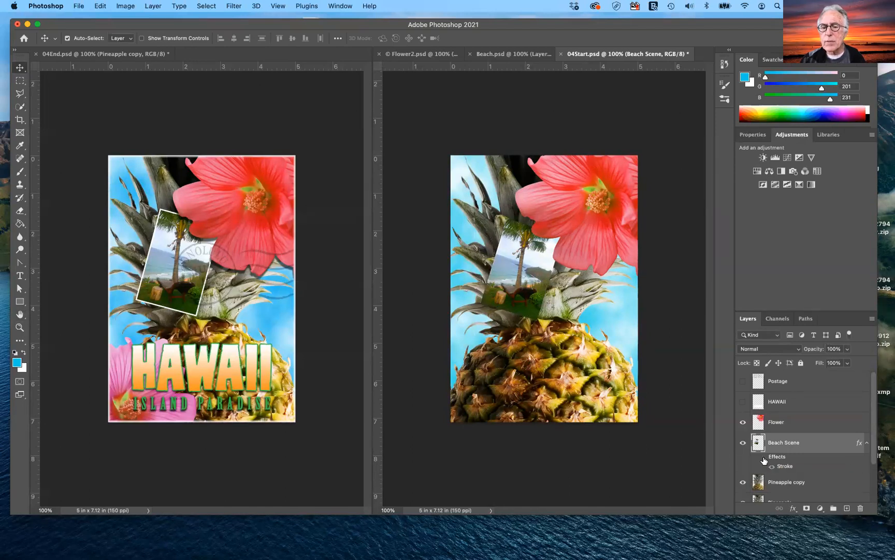
{"action": "left_click", "coordinate": [764, 458]}
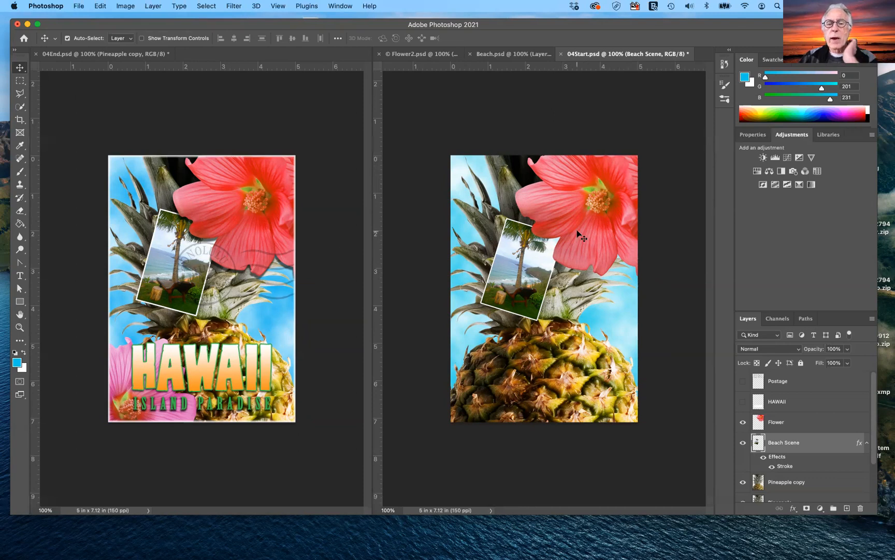
- Switch to the 04End.psd document and examine which layer effects its Flower layer uses
{"action": "left_click", "coordinate": [284, 202]}
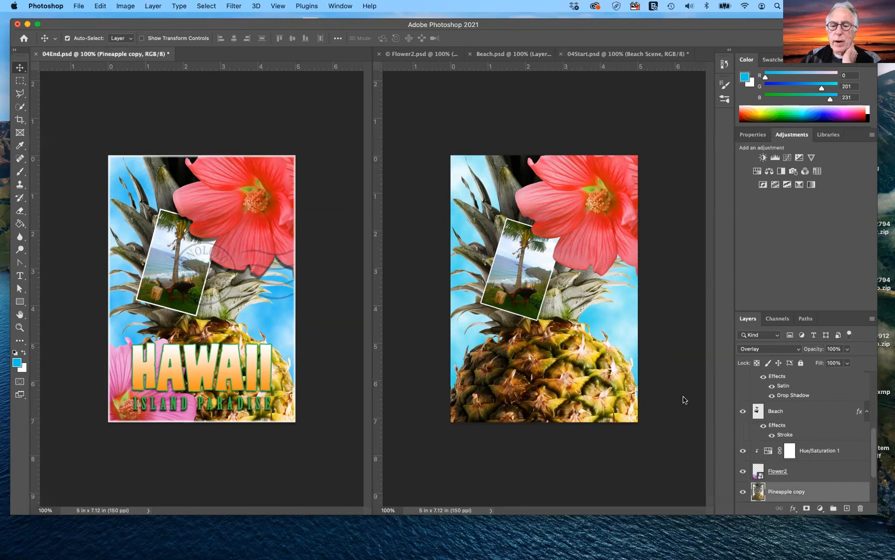
{"action": "scroll", "coordinate": [835, 463], "scroll_direction": "up", "scroll_amount": 1}
{"action": "scroll", "coordinate": [835, 464], "scroll_direction": "up", "scroll_amount": 1}
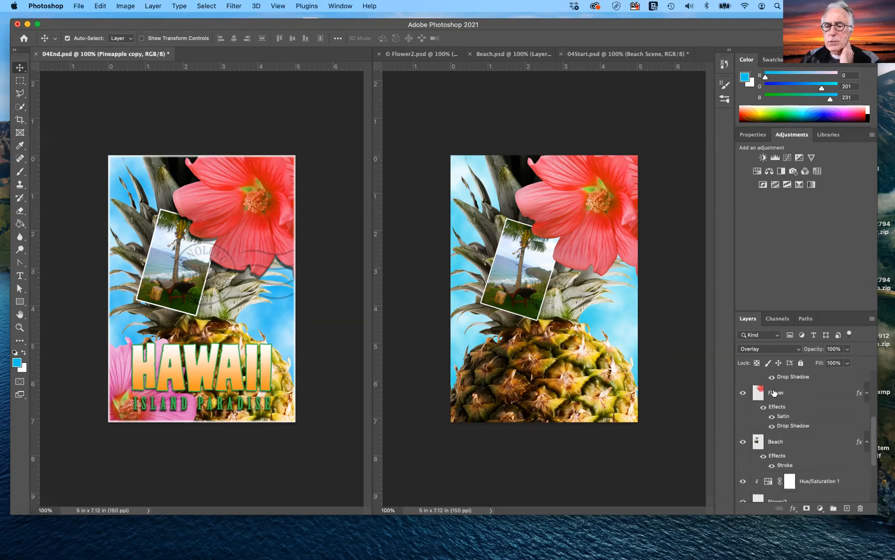
{"action": "left_click", "coordinate": [774, 393]}
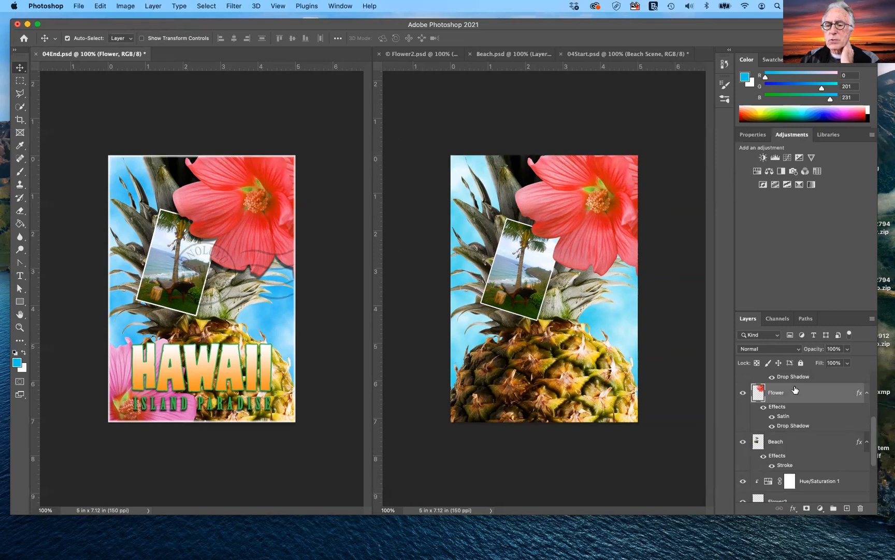
- Return to 04Start.psd and add a Drop Shadow layer effect to the Flower layer
{"action": "left_click", "coordinate": [600, 253]}
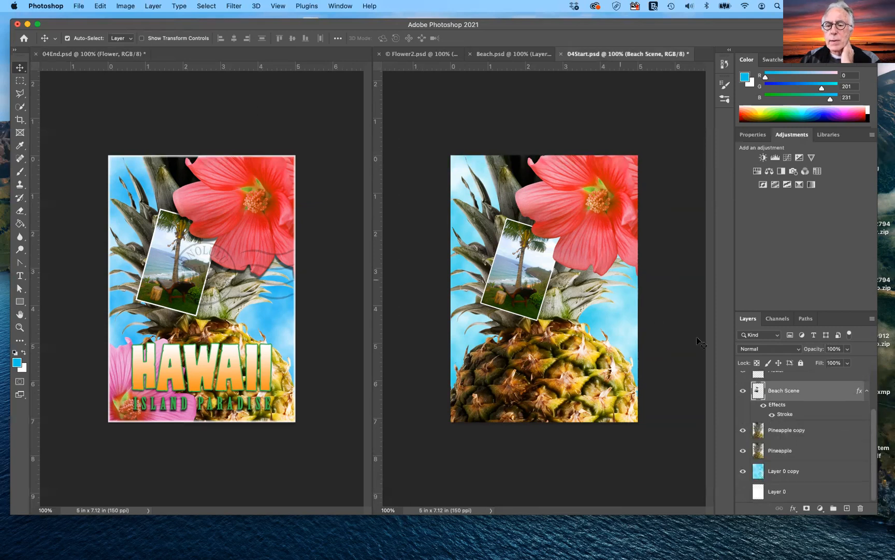
{"action": "scroll", "coordinate": [824, 399], "scroll_direction": "up", "scroll_amount": 2}
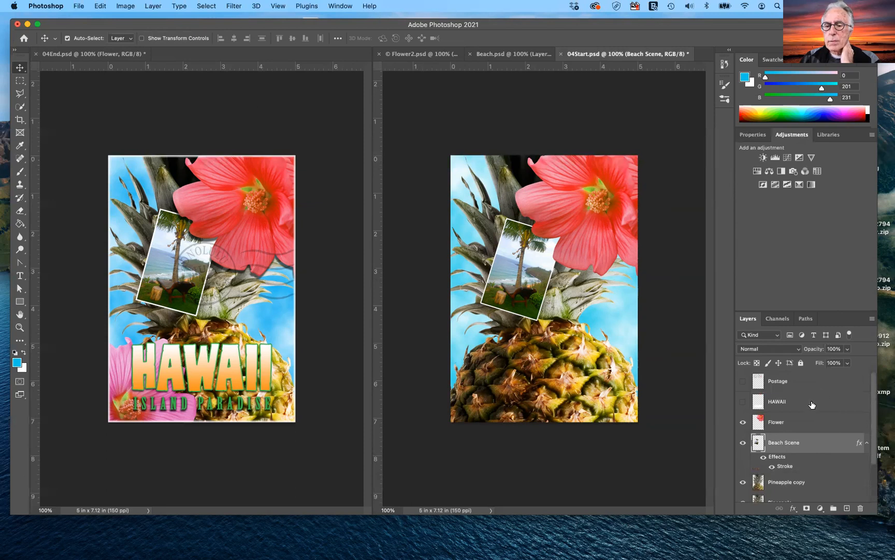
{"action": "left_click", "coordinate": [788, 424]}
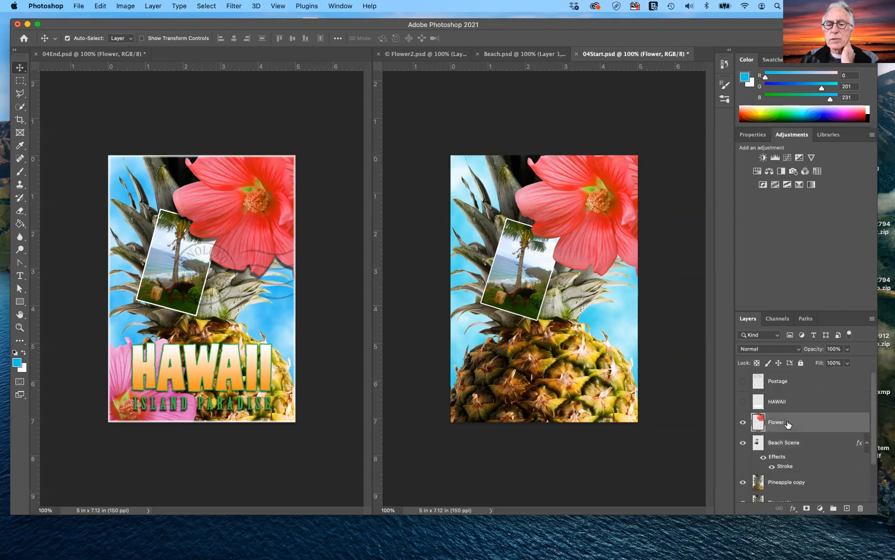
{"action": "left_click", "coordinate": [794, 508]}
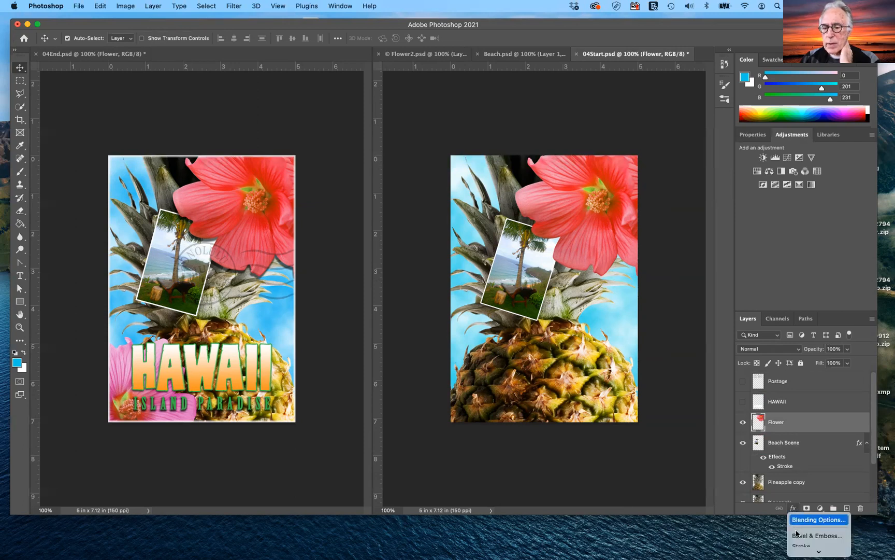
{"action": "mouse_move", "coordinate": [805, 552]}
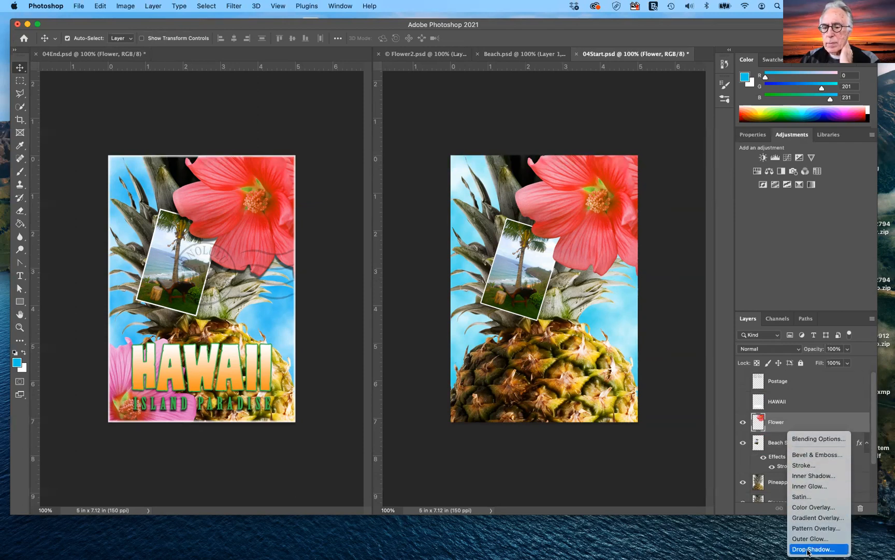
{"action": "left_click", "coordinate": [808, 551]}
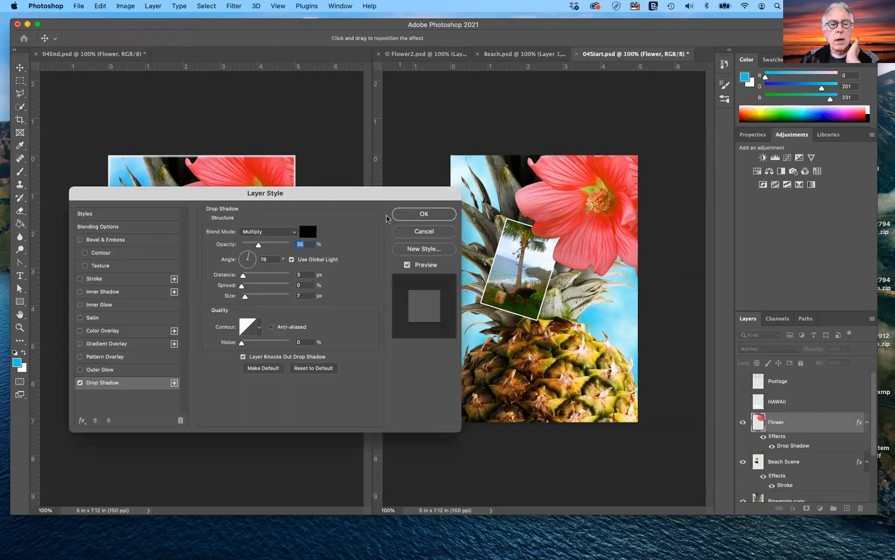
{"action": "left_click_drag", "start_coordinate": [382, 196], "coordinate": [375, 179]}
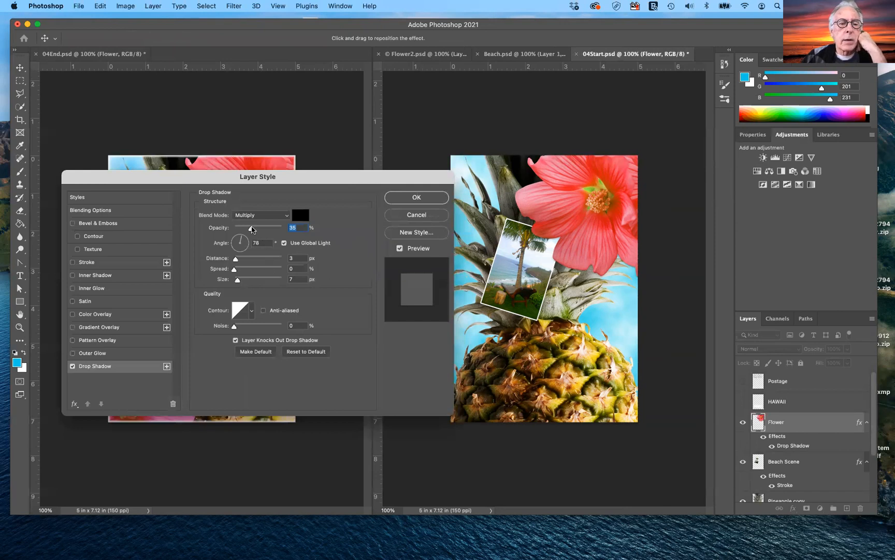
- Set Flower's drop shadow to 72% opacity, 64° angle, 8 px distance, 30% spread and 18 px size
{"action": "left_click_drag", "start_coordinate": [251, 229], "coordinate": [272, 234]}
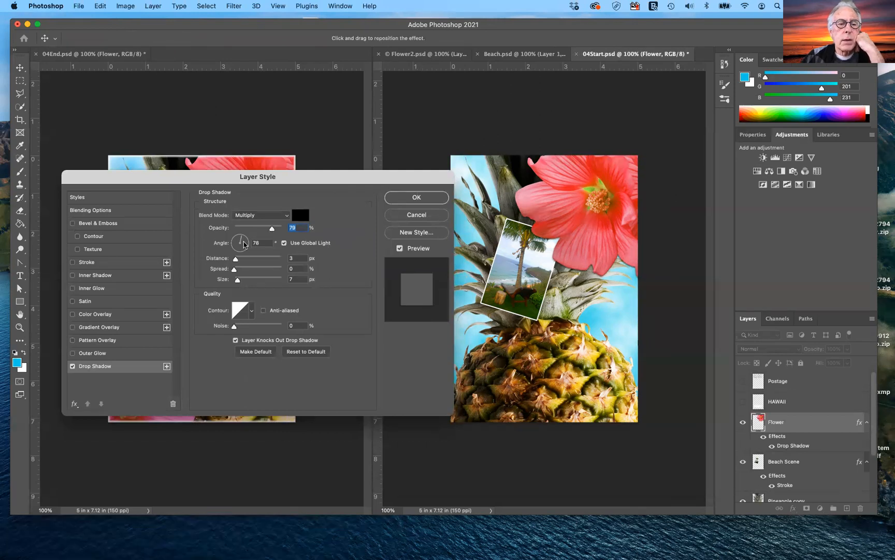
{"action": "left_click_drag", "start_coordinate": [241, 239], "coordinate": [239, 261]}
{"action": "left_click_drag", "start_coordinate": [319, 176], "coordinate": [340, 322]}
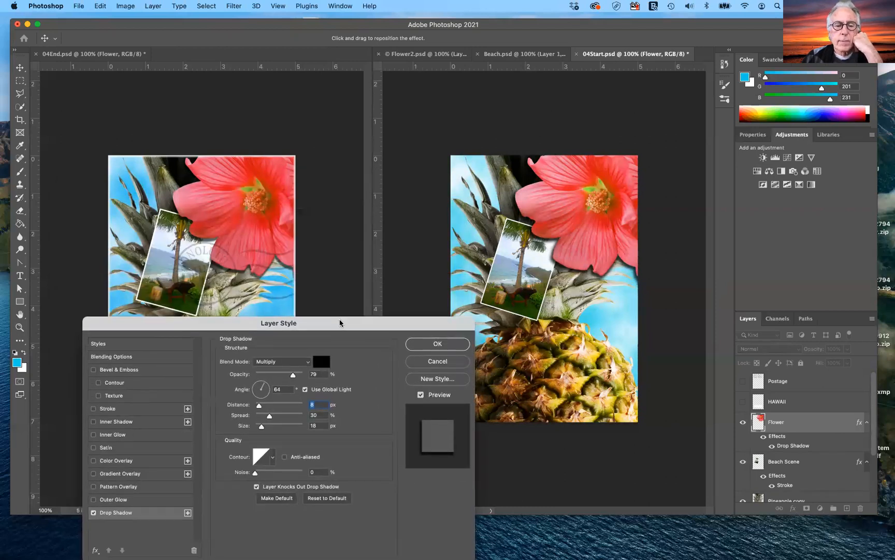
{"action": "left_click_drag", "start_coordinate": [293, 375], "coordinate": [288, 375]}
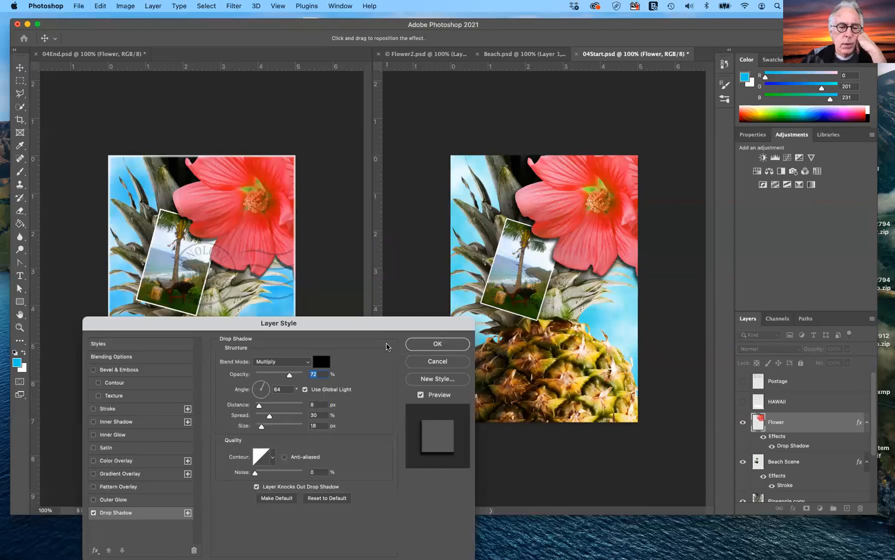
- Add a Satin effect to the Flower layer with 7% opacity, 24 px distance and 38 px size
{"action": "left_click_drag", "start_coordinate": [386, 324], "coordinate": [602, 358]}
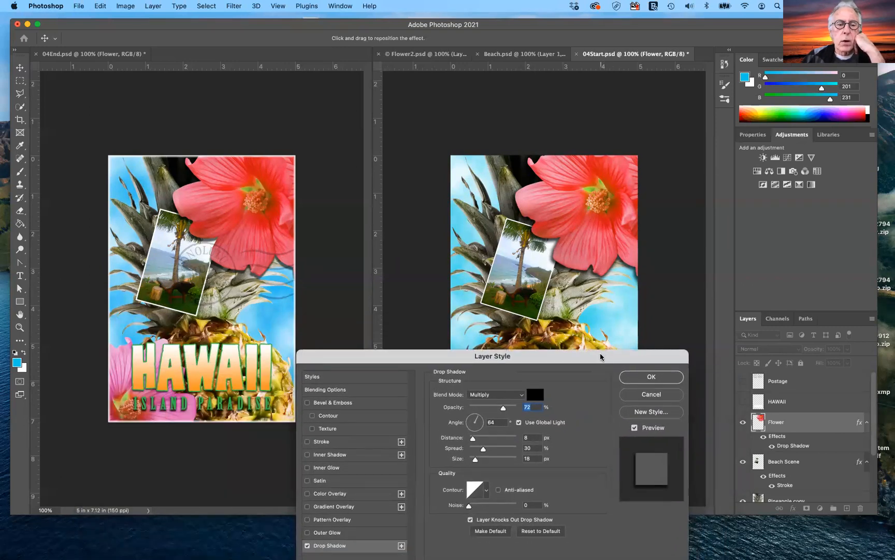
{"action": "left_click_drag", "start_coordinate": [429, 358], "coordinate": [437, 323]}
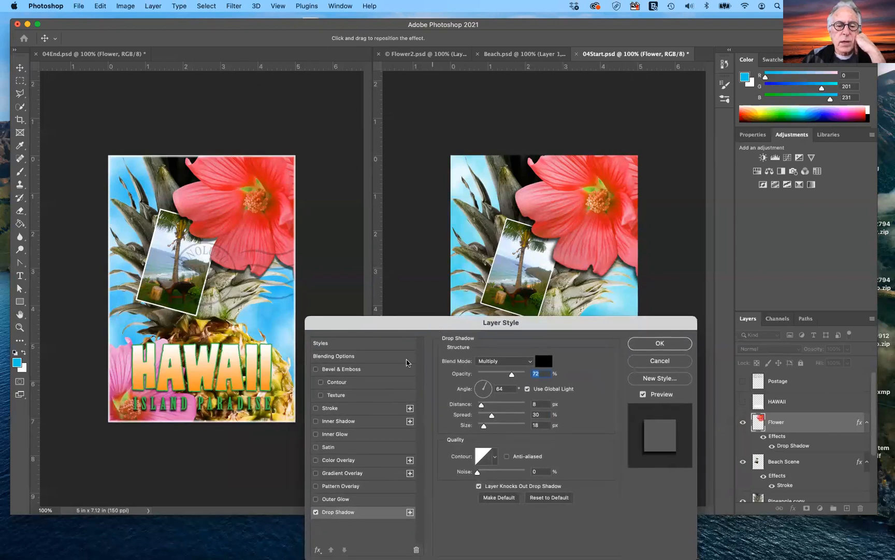
{"action": "left_click_drag", "start_coordinate": [419, 326], "coordinate": [435, 190]}
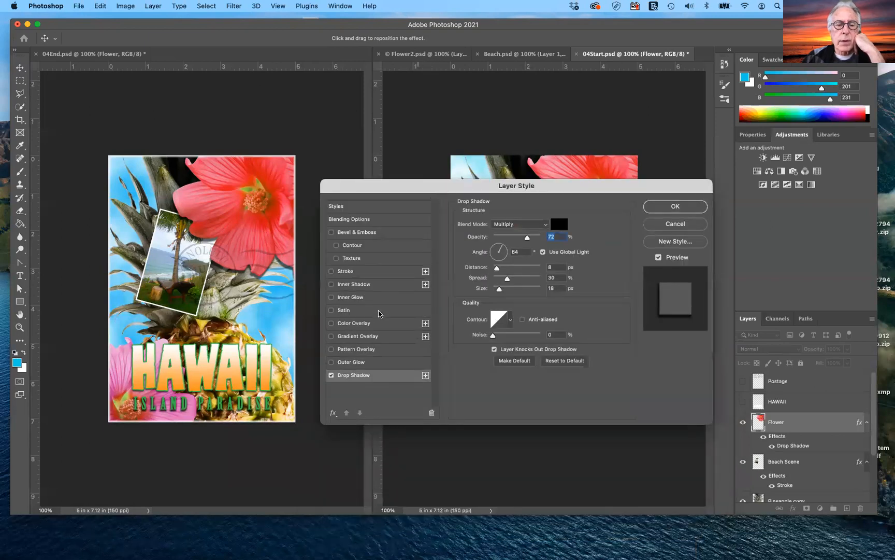
{"action": "left_click", "coordinate": [332, 310]}
{"action": "left_click_drag", "start_coordinate": [550, 188], "coordinate": [444, 344]}
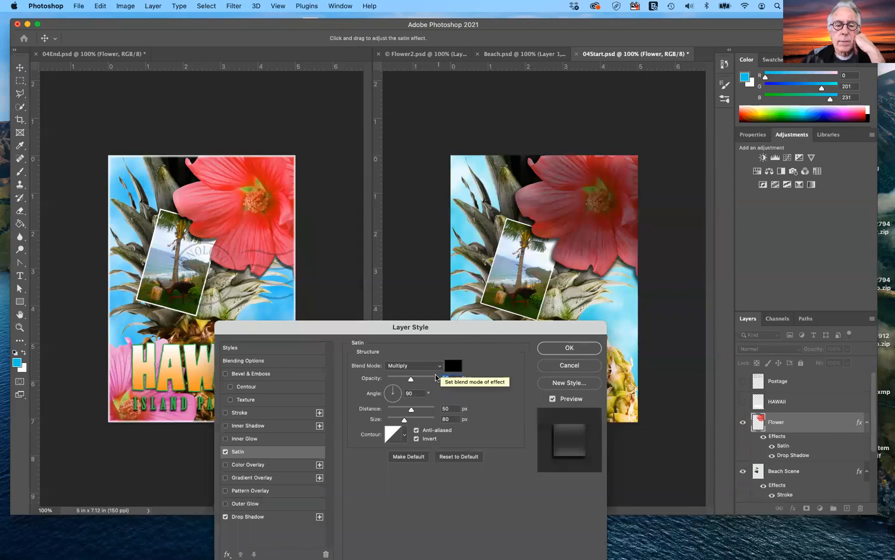
{"action": "left_click_drag", "start_coordinate": [412, 380], "coordinate": [390, 380]}
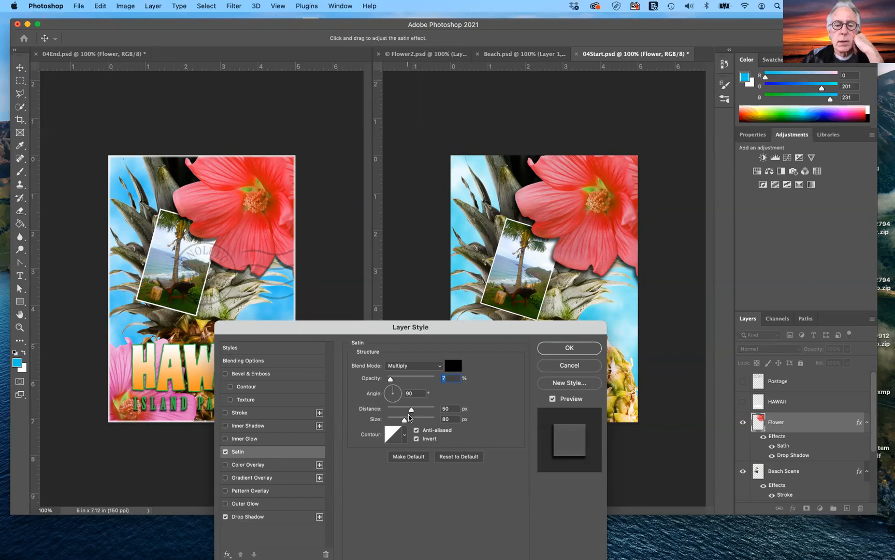
{"action": "mouse_move", "coordinate": [408, 408]}
{"action": "left_mouse_down"}
{"action": "mouse_move", "coordinate": [394, 407]}
{"action": "mouse_move", "coordinate": [404, 424]}
{"action": "mouse_move", "coordinate": [396, 420]}
{"action": "left_mouse_up"}
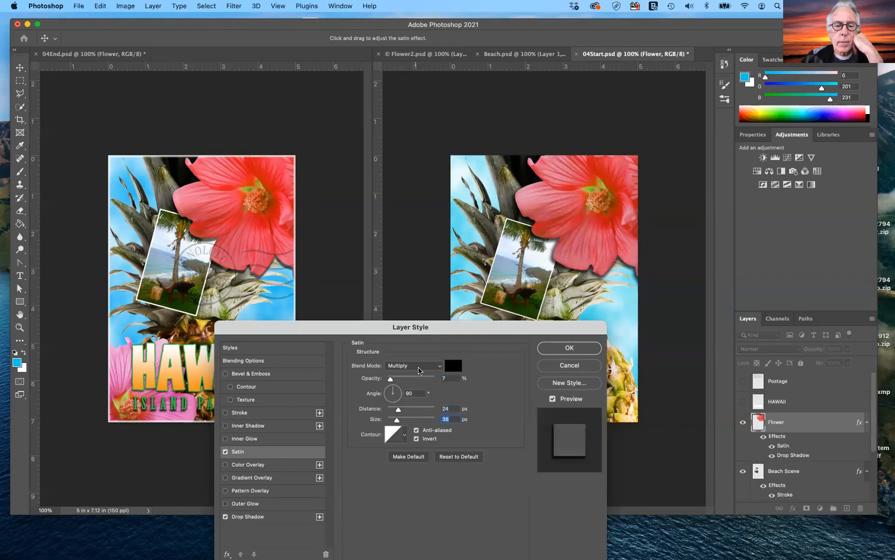
- Change the Flower layer's Satin blend mode to Vivid Light and raise its opacity to 9%
{"action": "left_click", "coordinate": [422, 366]}
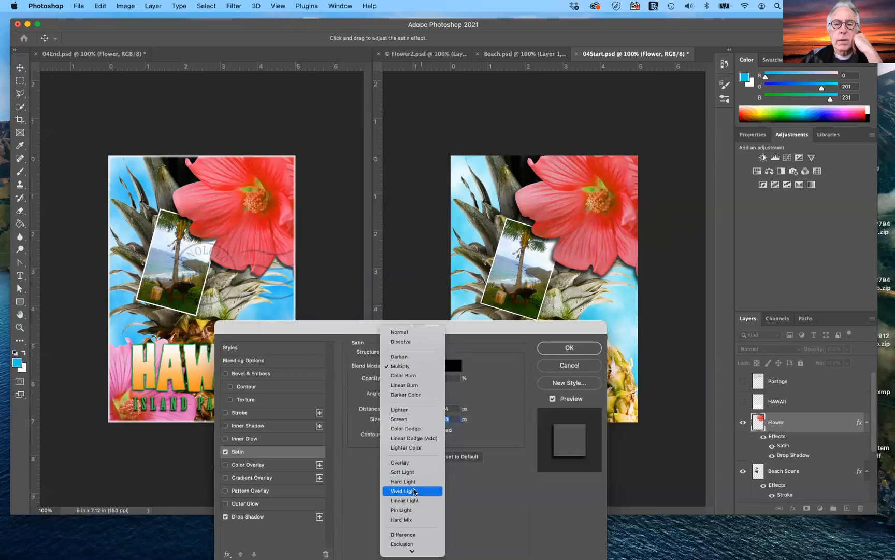
{"action": "left_click", "coordinate": [415, 491]}
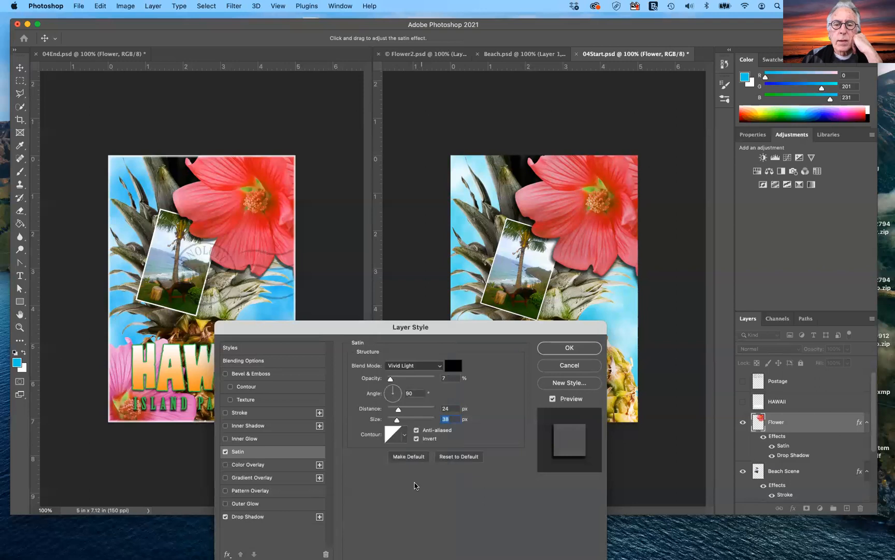
{"action": "left_click_drag", "start_coordinate": [515, 335], "coordinate": [477, 342]}
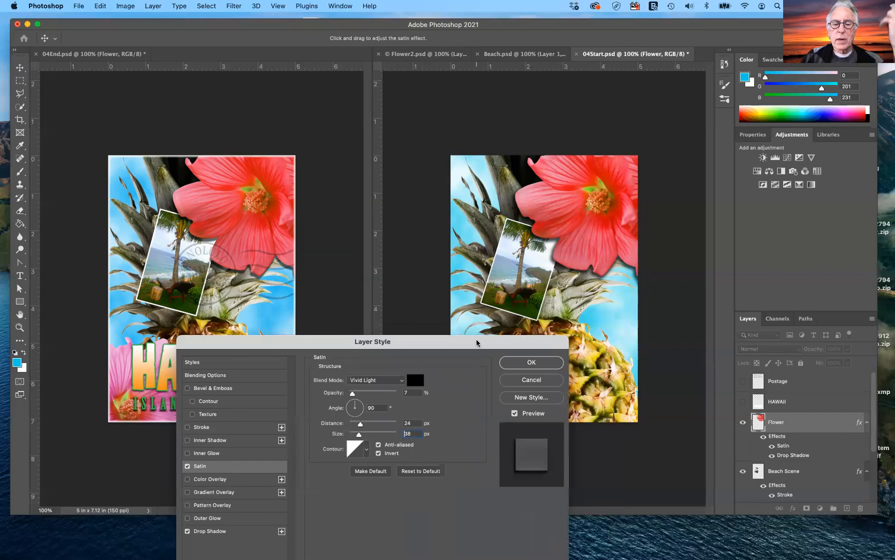
{"action": "mouse_move", "coordinate": [353, 395]}
{"action": "left_mouse_down"}
{"action": "mouse_move", "coordinate": [362, 390]}
{"action": "mouse_move", "coordinate": [353, 389]}
{"action": "left_mouse_up"}
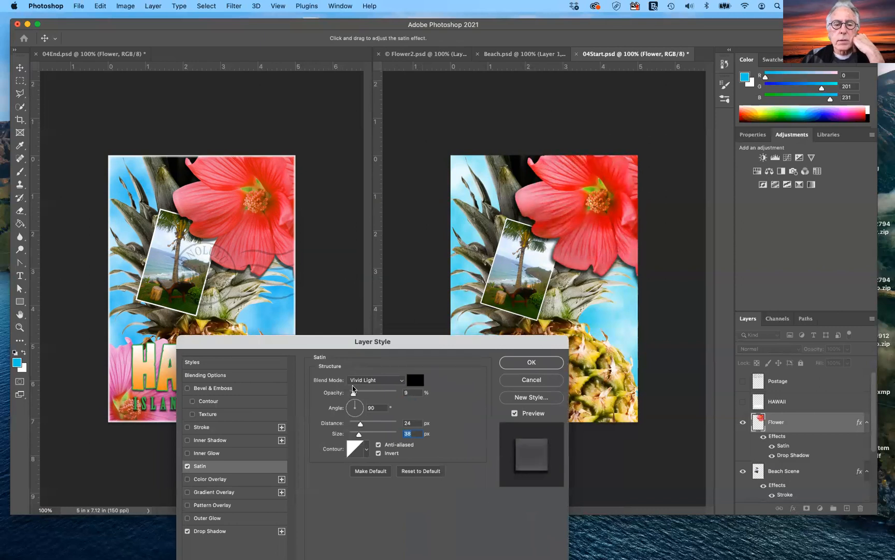
- Set the Flower layer's Satin opacity to 10%, apply the layer style, and show the Postage layer
{"action": "left_click_drag", "start_coordinate": [354, 385], "coordinate": [354, 386]}
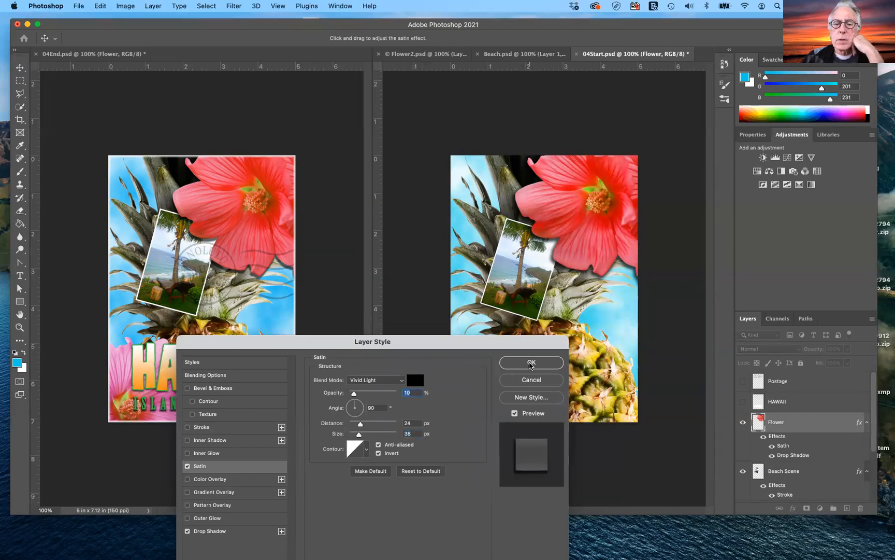
{"action": "left_click", "coordinate": [531, 365]}
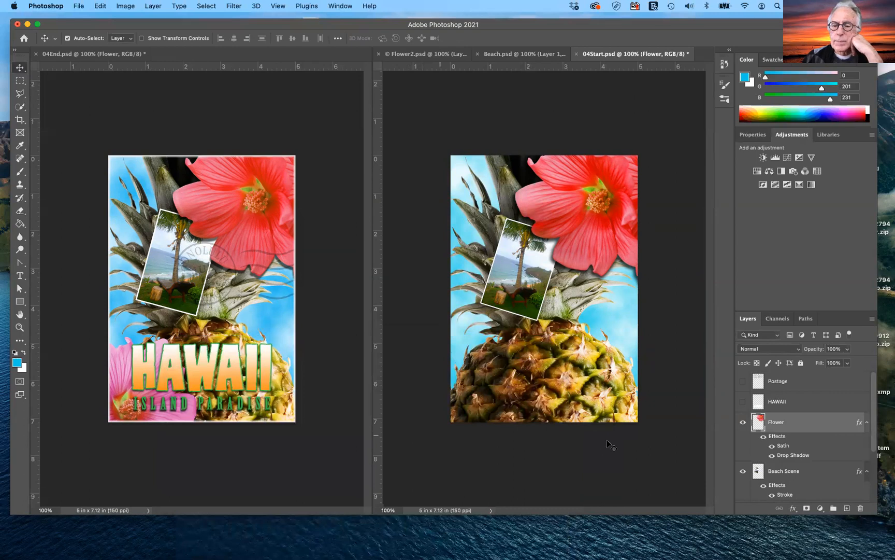
{"action": "left_click", "coordinate": [743, 381]}
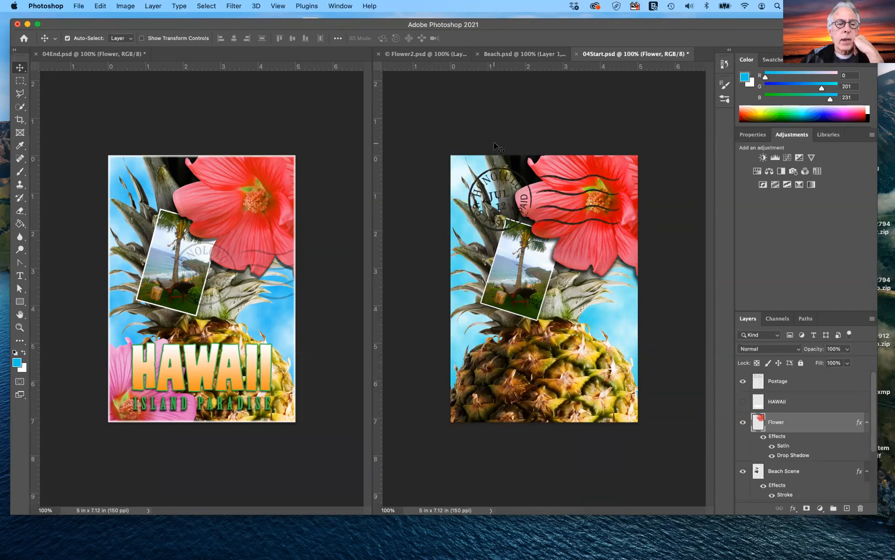
{"action": "left_click_drag", "start_coordinate": [218, 154], "coordinate": [535, 279]}
{"action": "key", "text": "super+z"}
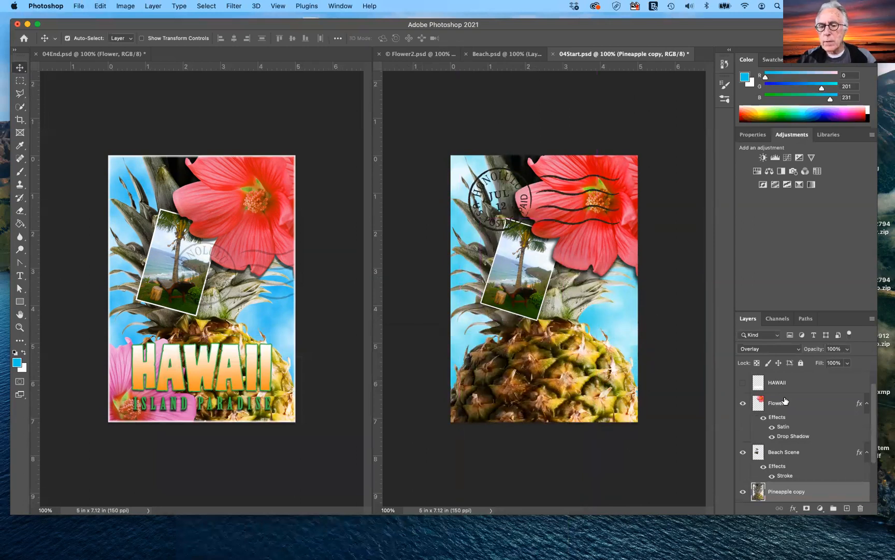
{"action": "left_click", "coordinate": [798, 384]}
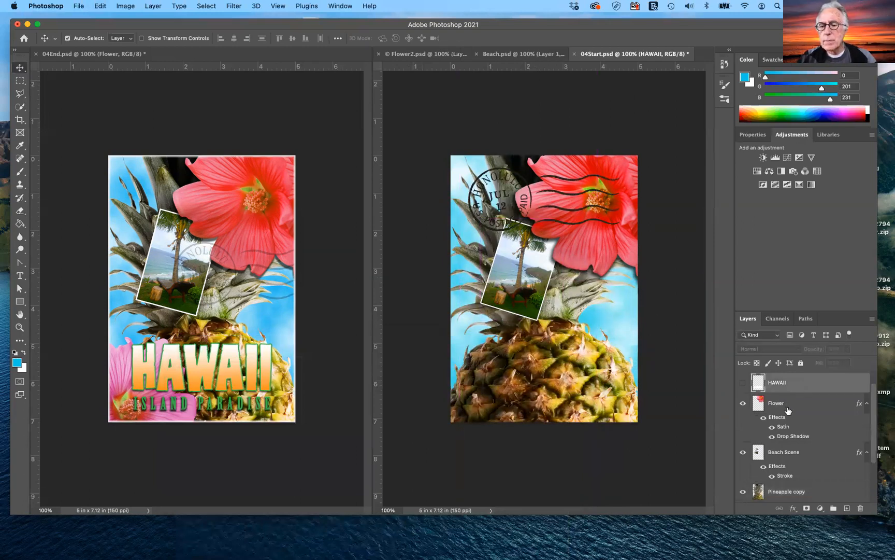
{"action": "scroll", "coordinate": [787, 404], "scroll_direction": "up", "scroll_amount": 1}
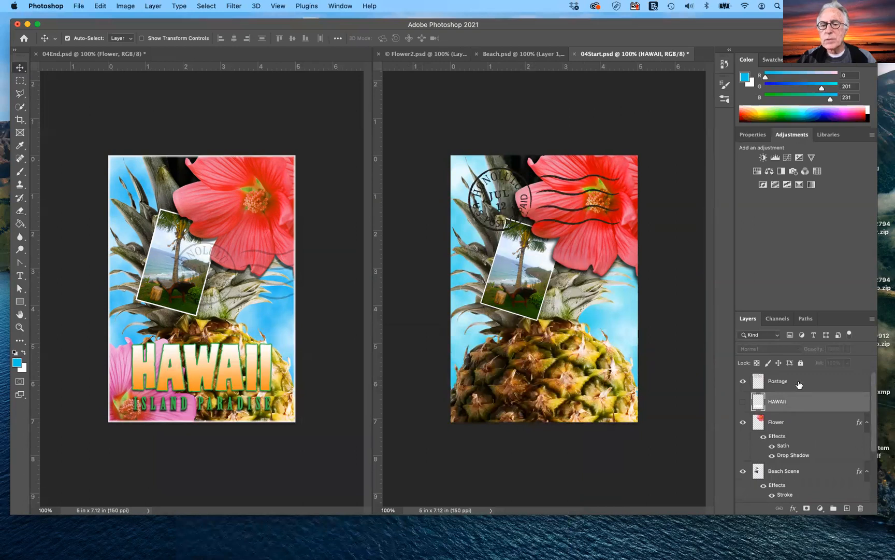
{"action": "left_click", "coordinate": [800, 384]}
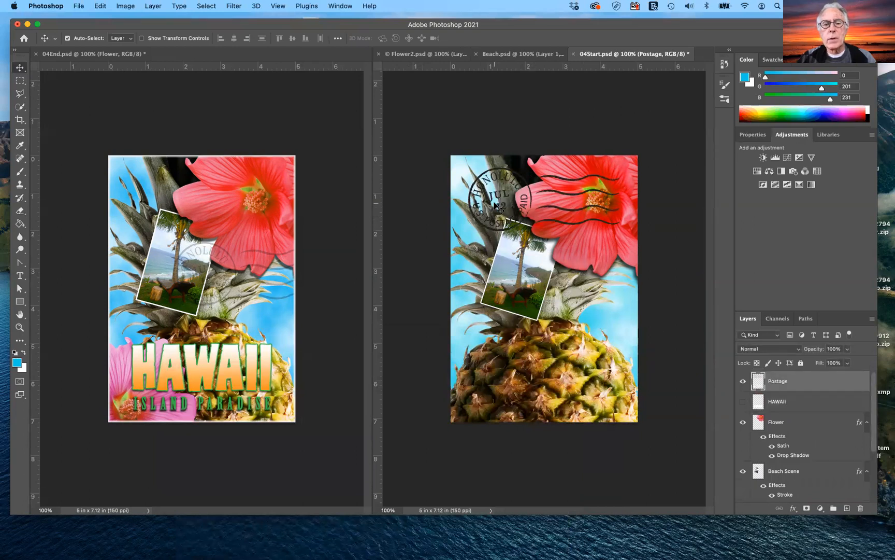
{"action": "left_click_drag", "start_coordinate": [499, 207], "coordinate": [513, 279]}
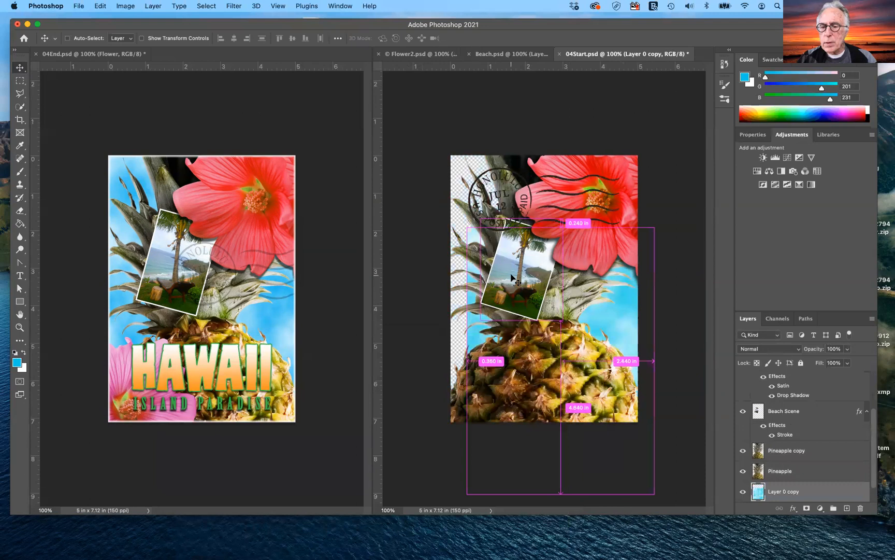
{"action": "key", "text": "super+z"}
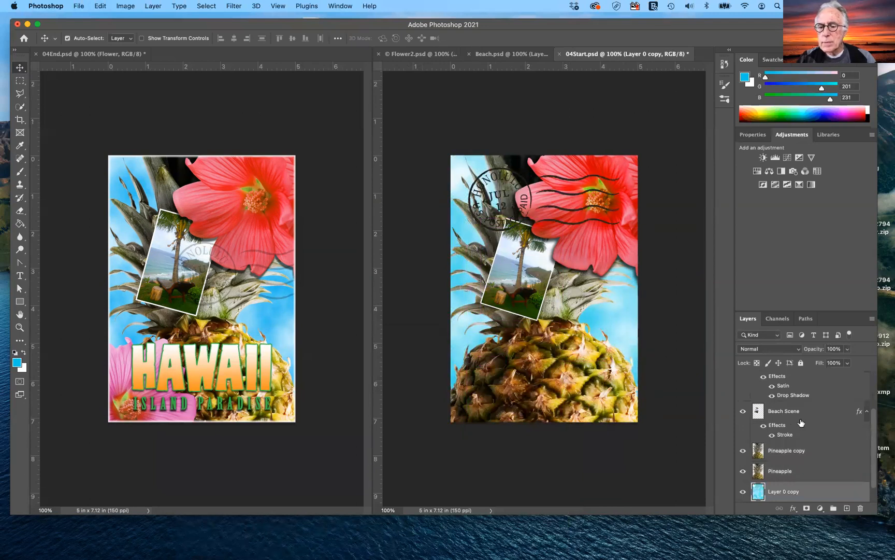
- Move the Postage layer's postmark about 1.34 in right and 2 in down, overlapping the beach photo and the flower's lower petals
{"action": "scroll", "coordinate": [801, 422], "scroll_direction": "up", "scroll_amount": 3}
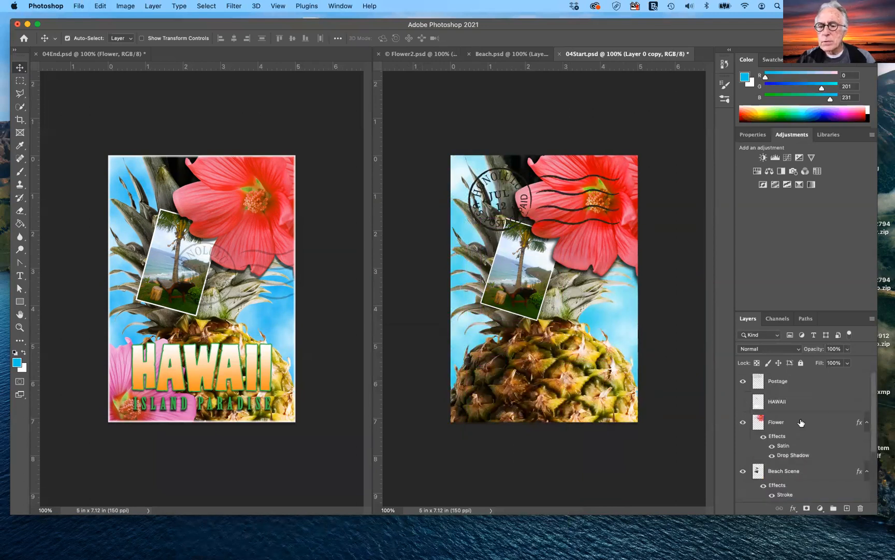
{"action": "left_click", "coordinate": [782, 383]}
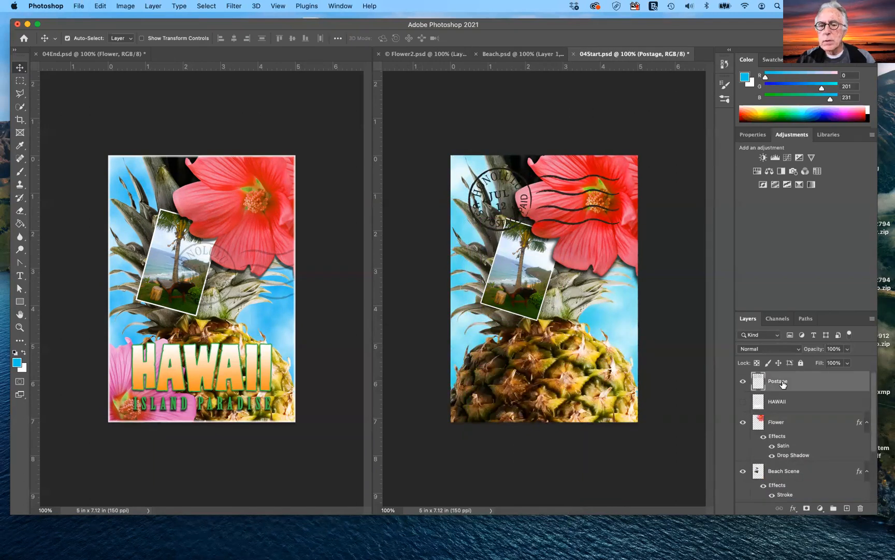
{"action": "left_click", "coordinate": [516, 228]}
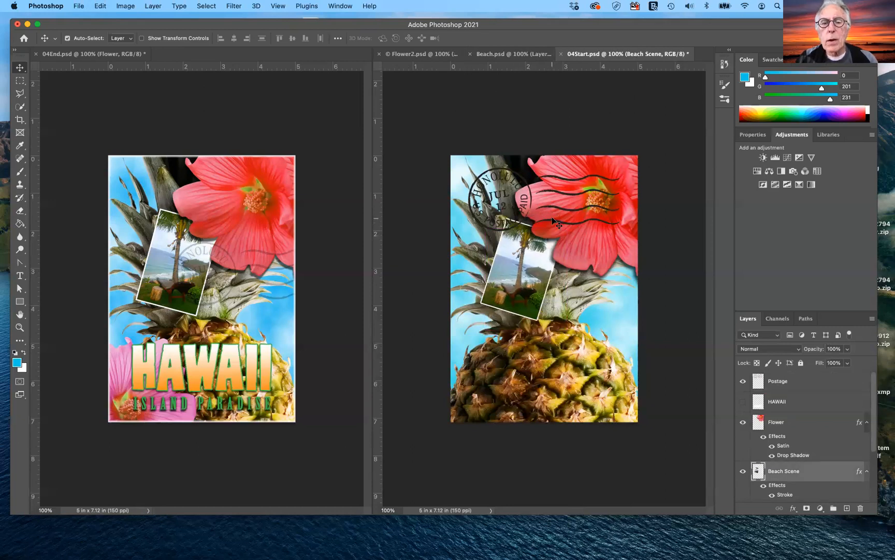
{"action": "left_click_drag", "start_coordinate": [554, 224], "coordinate": [601, 296]}
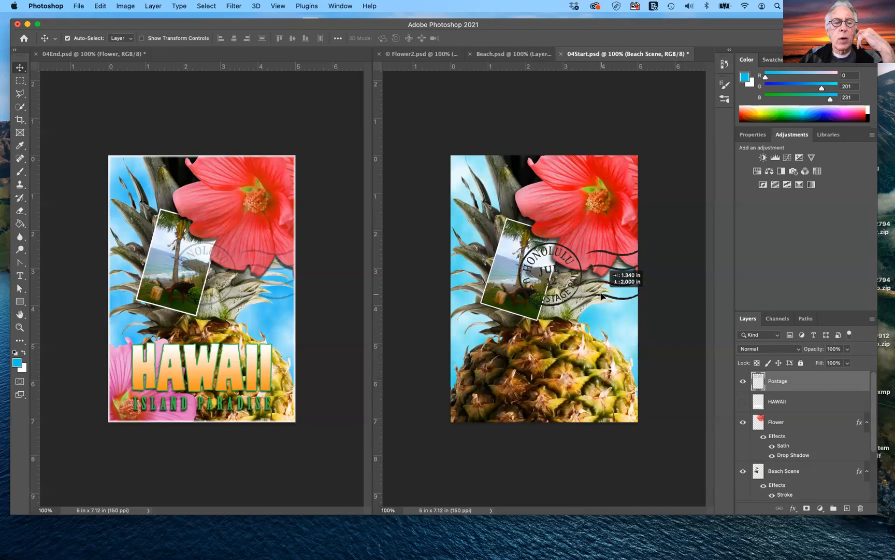
{"action": "left_click_drag", "start_coordinate": [601, 296], "coordinate": [601, 296]}
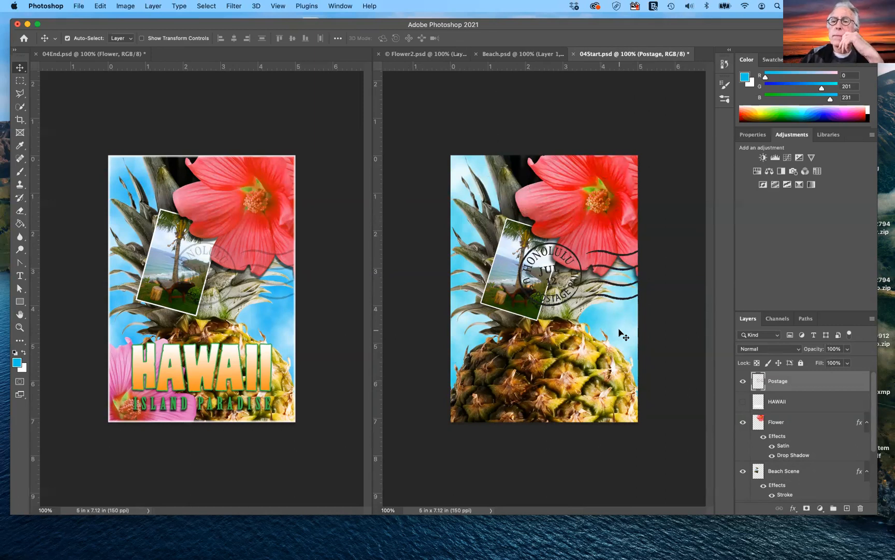
- Review the recorded history states of 04Start.psd
{"action": "left_click", "coordinate": [724, 65]}
{"action": "left_click_drag", "start_coordinate": [654, 120], "coordinate": [636, 490]}
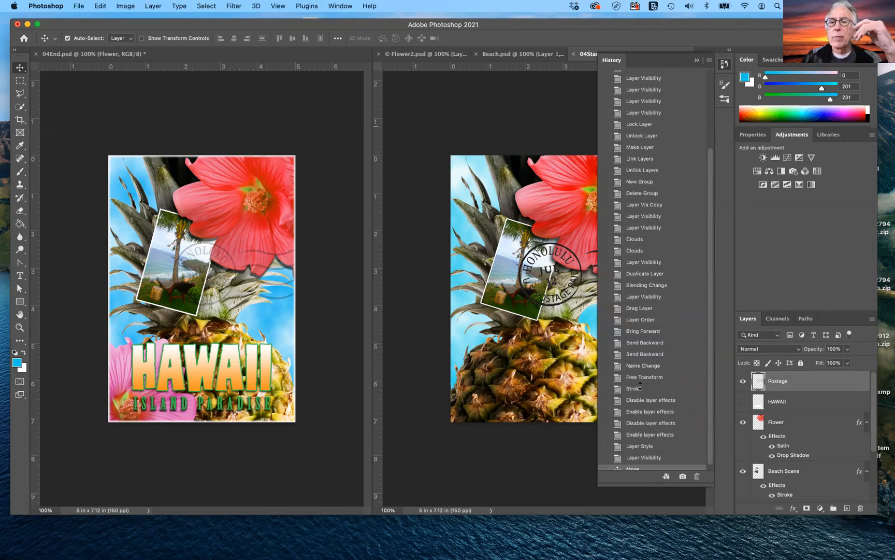
{"action": "left_click_drag", "start_coordinate": [636, 490], "coordinate": [636, 124]}
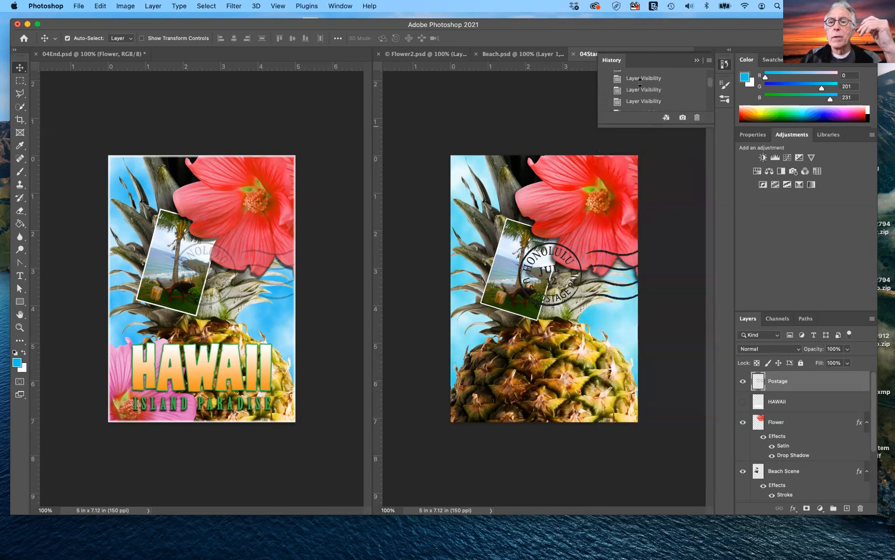
{"action": "left_click", "coordinate": [697, 61]}
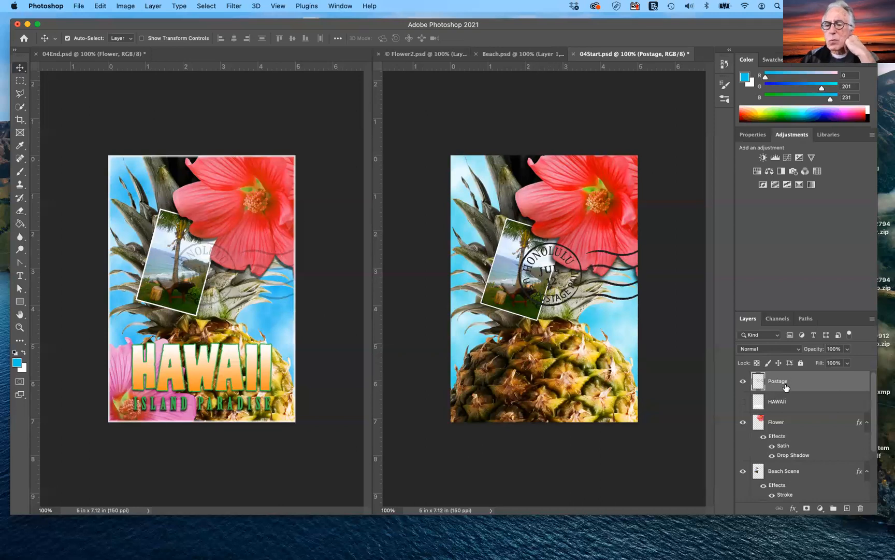
- Reduce the Postage layer's opacity to 29%
{"action": "left_click", "coordinate": [848, 352]}
{"action": "left_click_drag", "start_coordinate": [847, 362], "coordinate": [818, 364]}
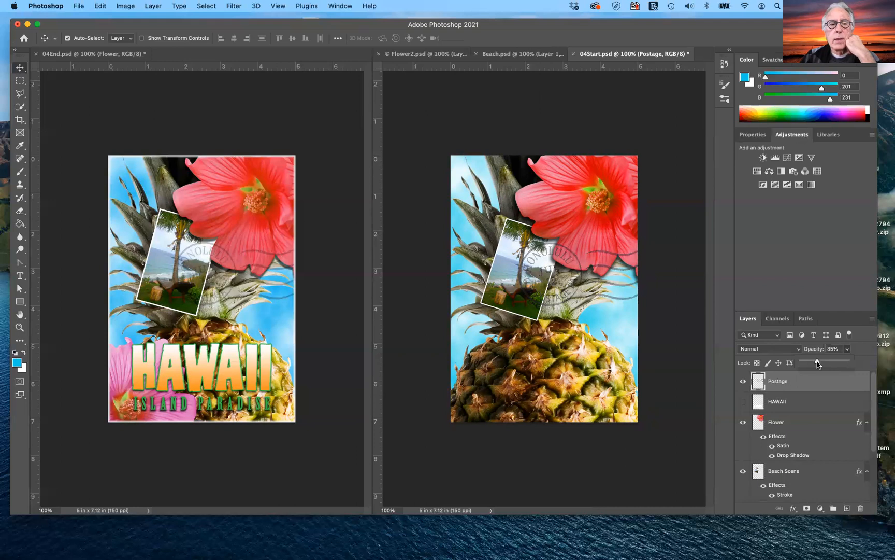
{"action": "left_click_drag", "start_coordinate": [818, 364], "coordinate": [815, 364]}
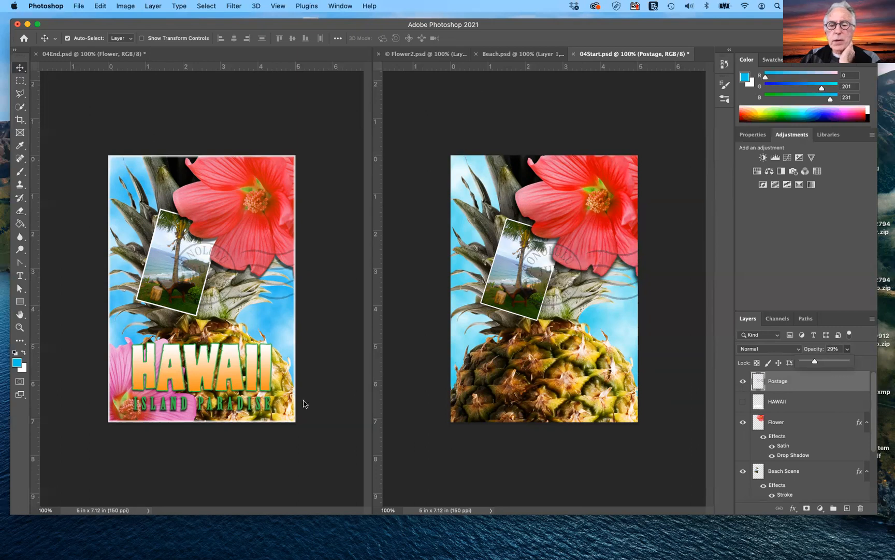
- Make the HAWAII title layer visible in 04Start.psd
{"action": "scroll", "coordinate": [823, 445], "scroll_direction": "down", "scroll_amount": 1}
{"action": "scroll", "coordinate": [823, 446], "scroll_direction": "down", "scroll_amount": 5}
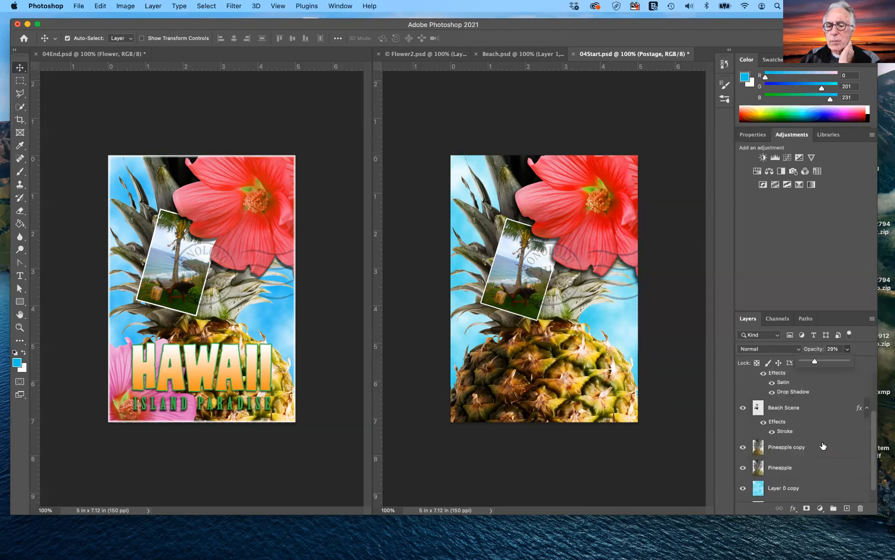
{"action": "scroll", "coordinate": [823, 445], "scroll_direction": "up", "scroll_amount": 5}
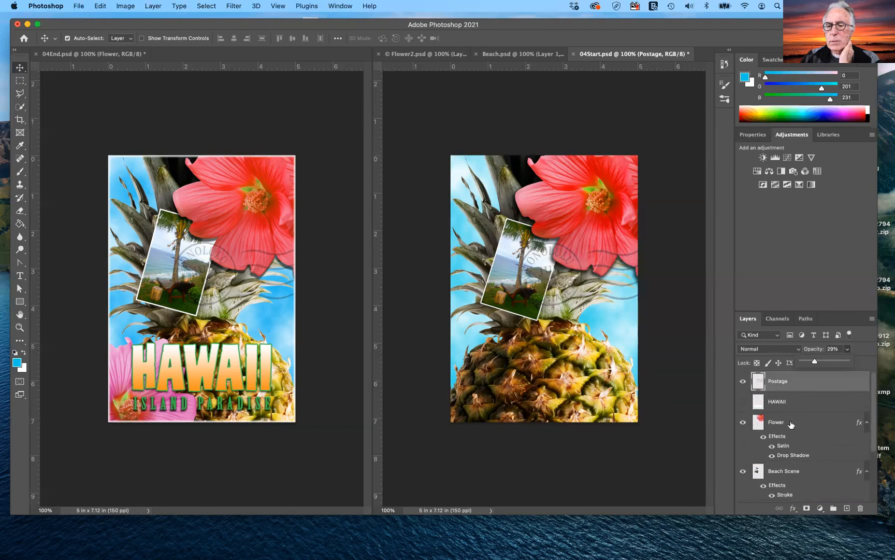
{"action": "left_click", "coordinate": [743, 401]}
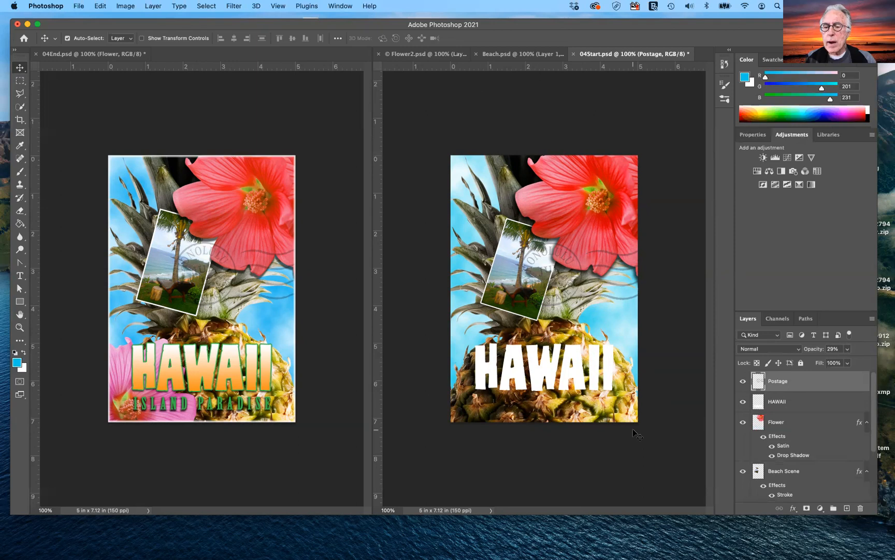
- Add a new layer directly above the HAWAII layer and name it gradient
{"action": "left_click", "coordinate": [796, 404]}
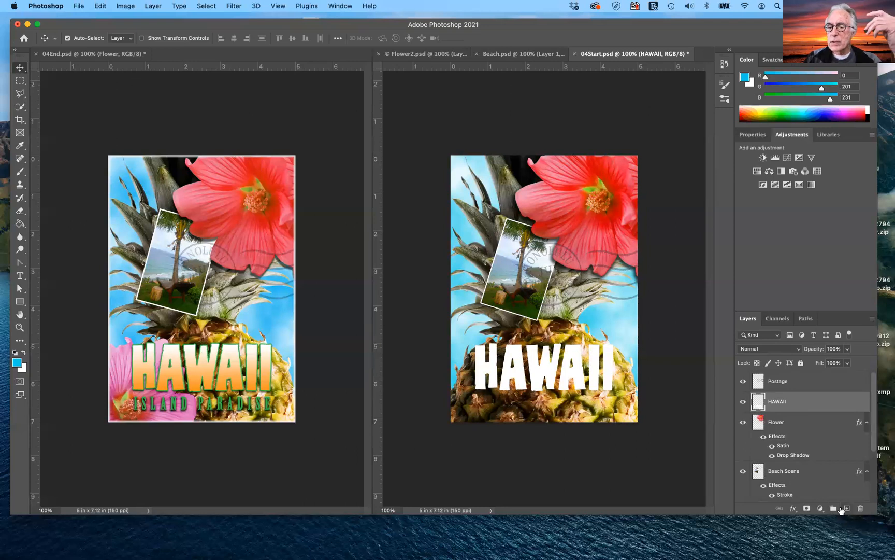
{"action": "left_click", "coordinate": [846, 509]}
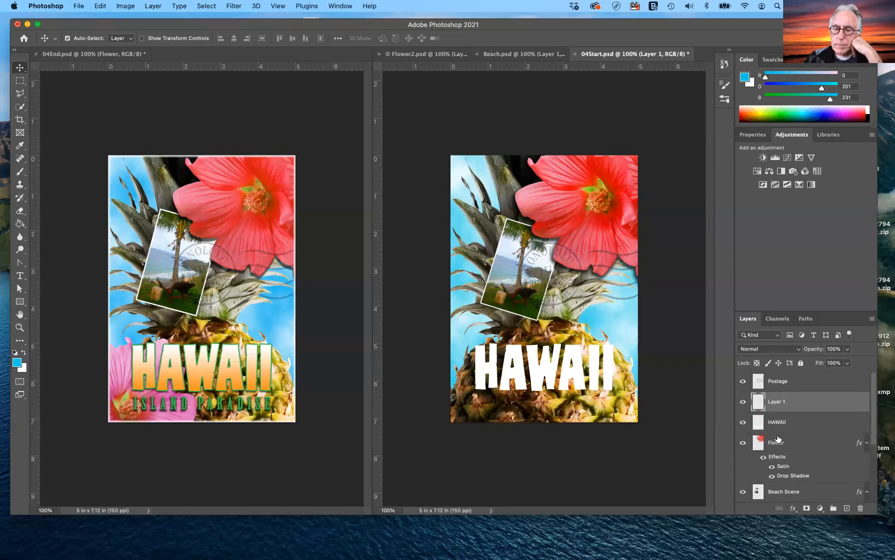
{"action": "double_click", "coordinate": [780, 402]}
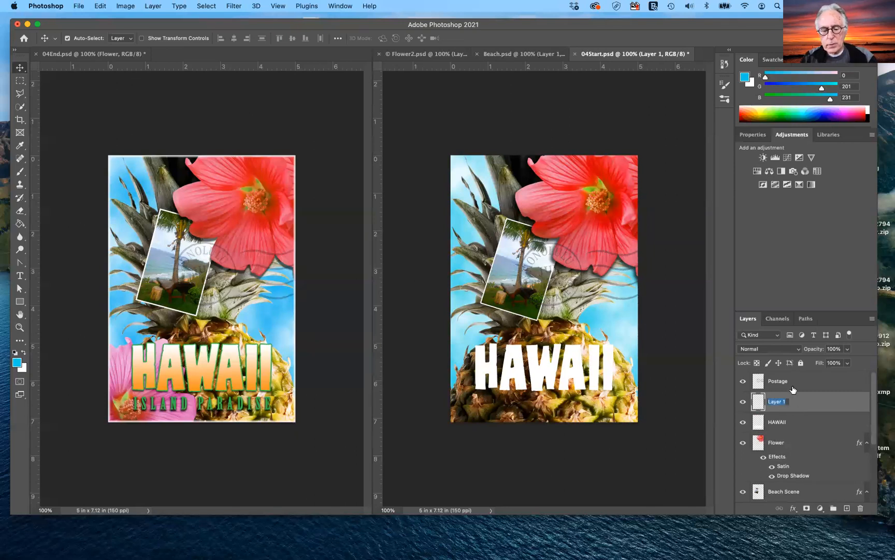
{"action": "type", "text": "gr"}
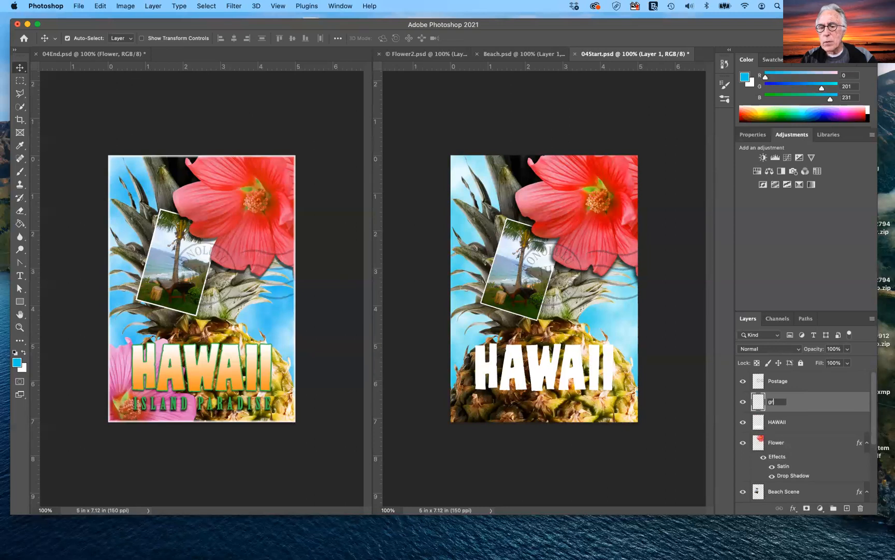
{"action": "type", "text": "adient"}
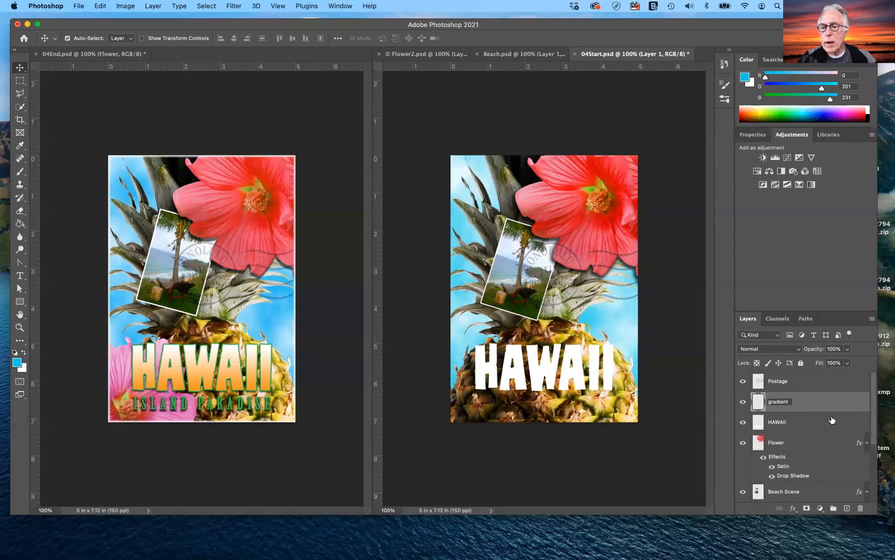
{"action": "key", "text": "Return"}
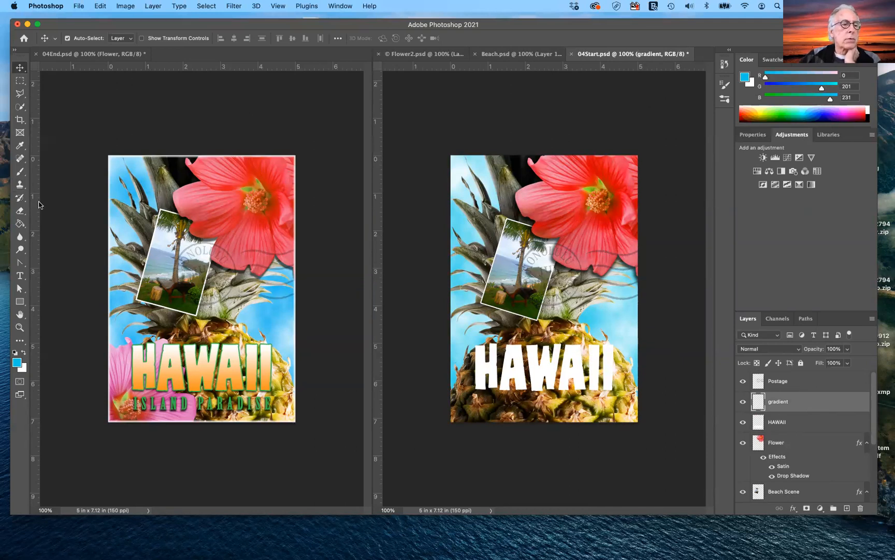
- Switch from the Paint Bucket to the Gradient tool for the gradient layer
{"action": "left_click", "coordinate": [22, 227]}
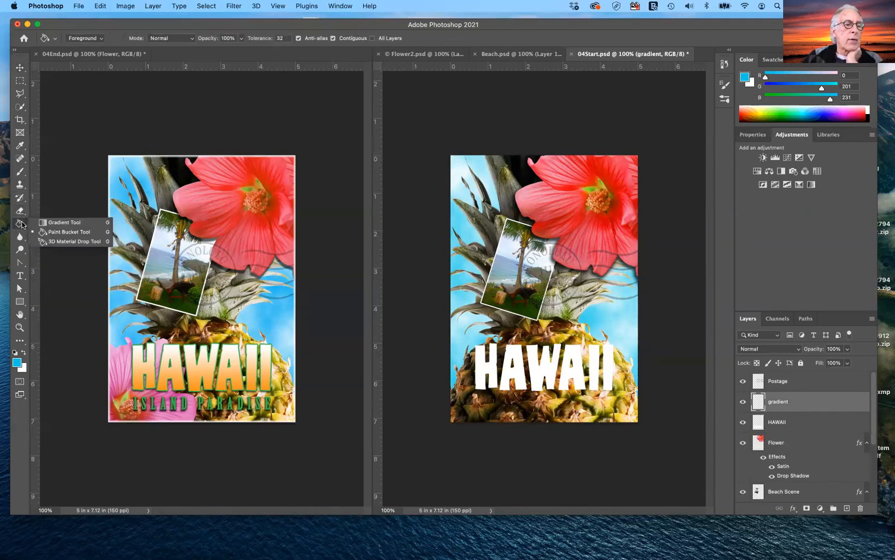
{"action": "left_click", "coordinate": [52, 223]}
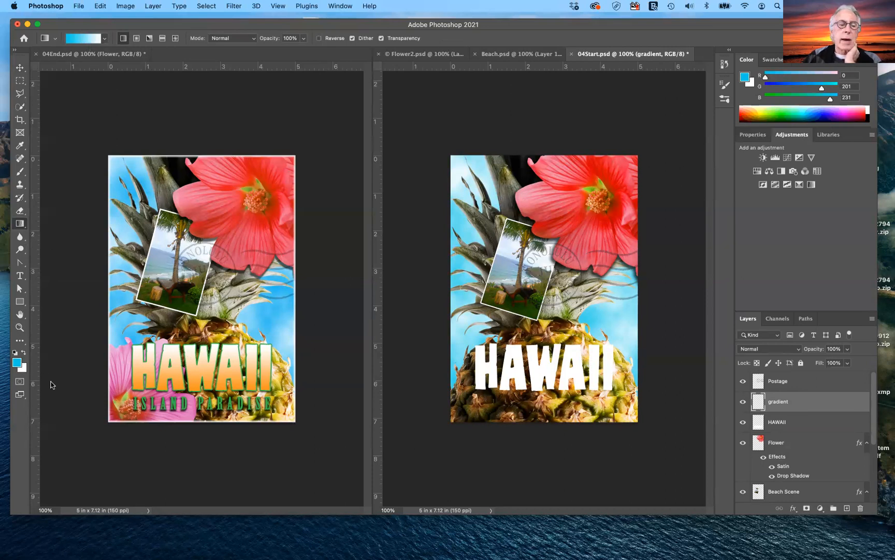
{"action": "left_click", "coordinate": [15, 365]}
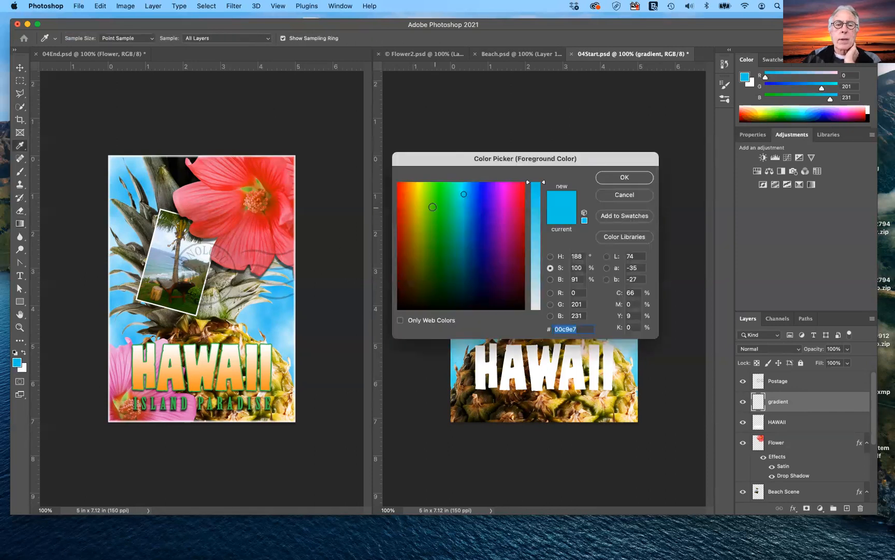
{"action": "left_click", "coordinate": [414, 208]}
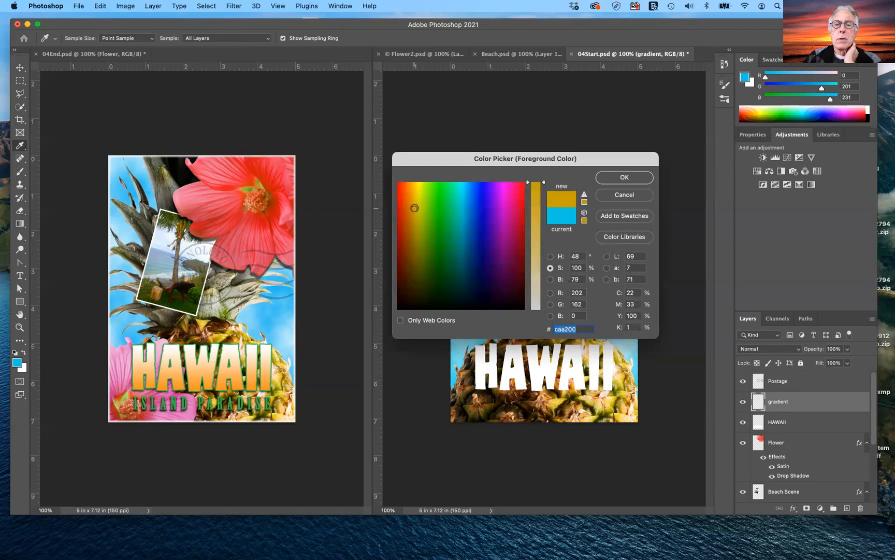
{"action": "left_click", "coordinate": [416, 201]}
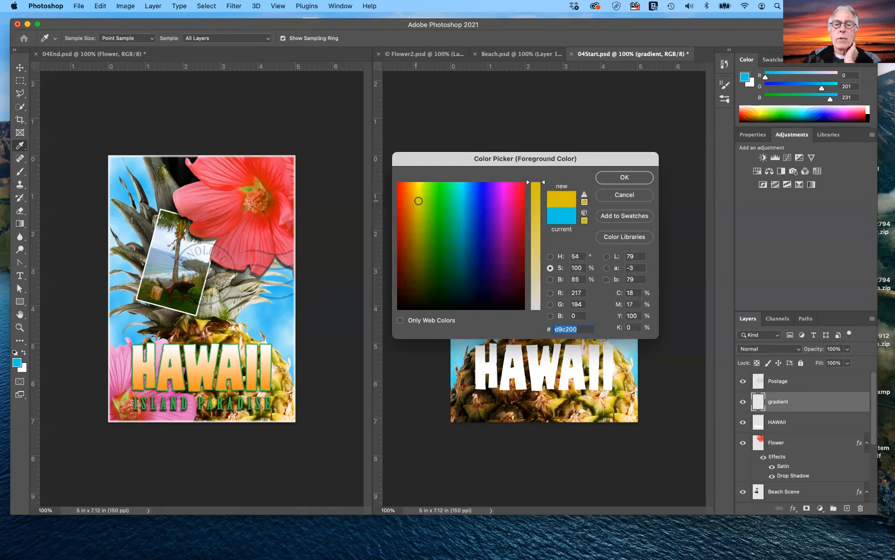
{"action": "left_click", "coordinate": [628, 200]}
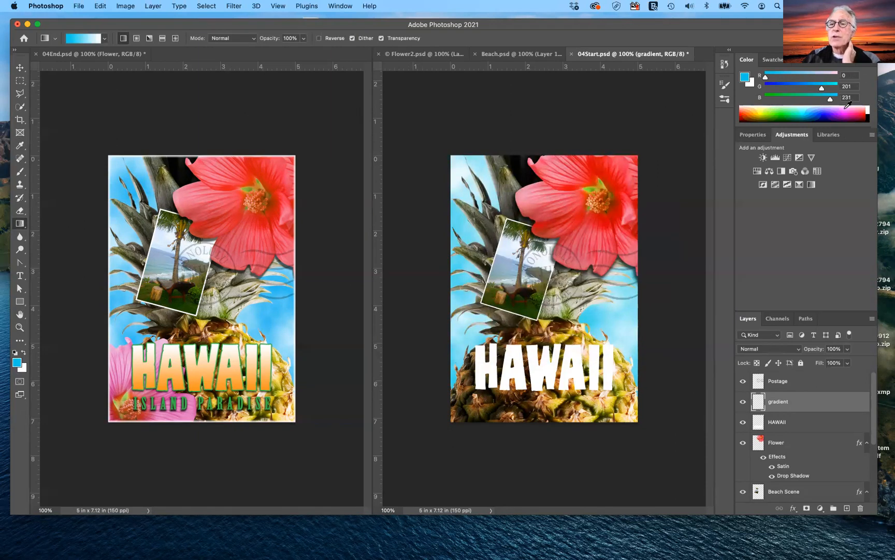
- Pick a golden orange foreground color, R 204, G 153, B 0, from the color spectrum
{"action": "left_click", "coordinate": [759, 111]}
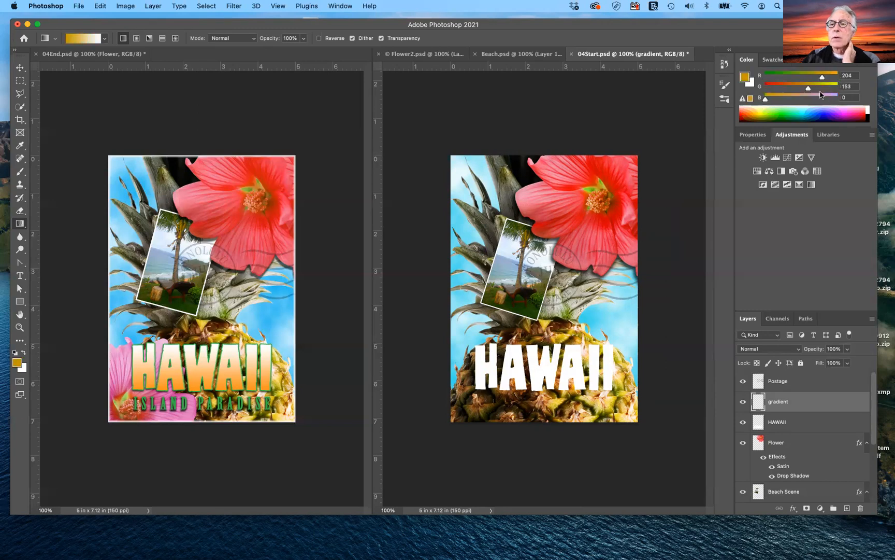
- Change the foreground color to orange, R 255, G 153, B 0, and show the color swatches
{"action": "left_click_drag", "start_coordinate": [823, 78], "coordinate": [836, 81]}
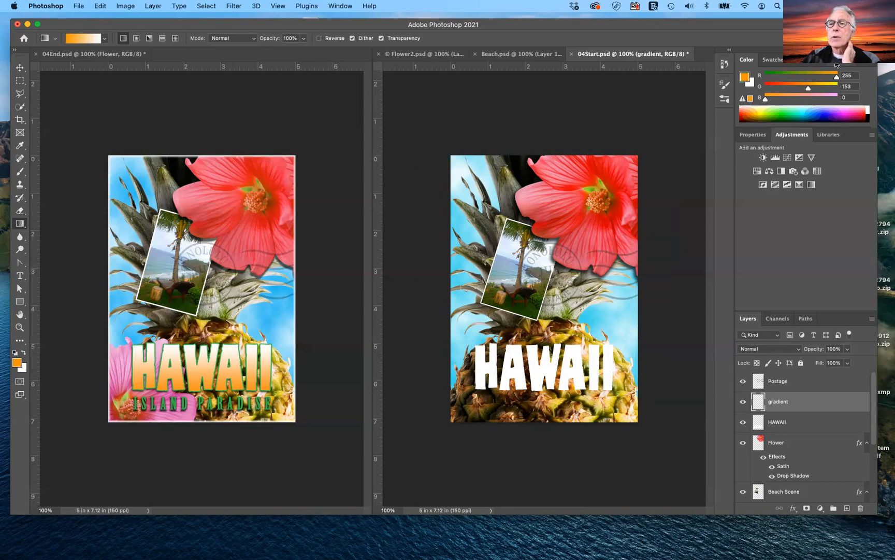
{"action": "left_click", "coordinate": [772, 59]}
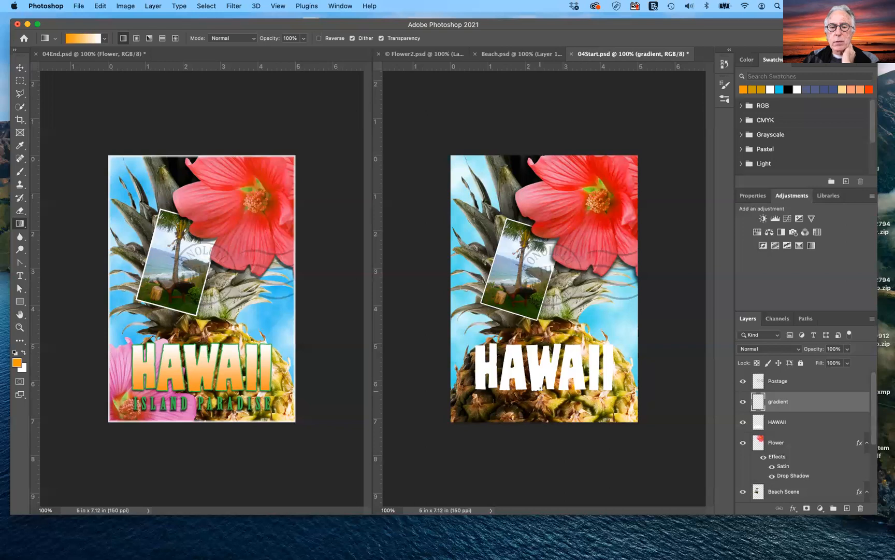
- Try an orange-to-white linear gradient on the gradient layer without a selection, and undo it
{"action": "left_click_drag", "start_coordinate": [540, 392], "coordinate": [541, 343]}
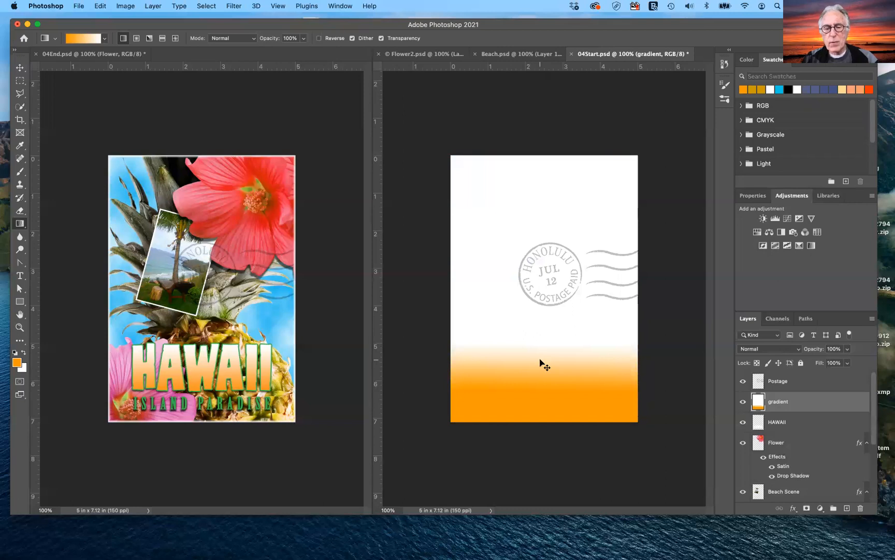
{"action": "key", "text": "super+z"}
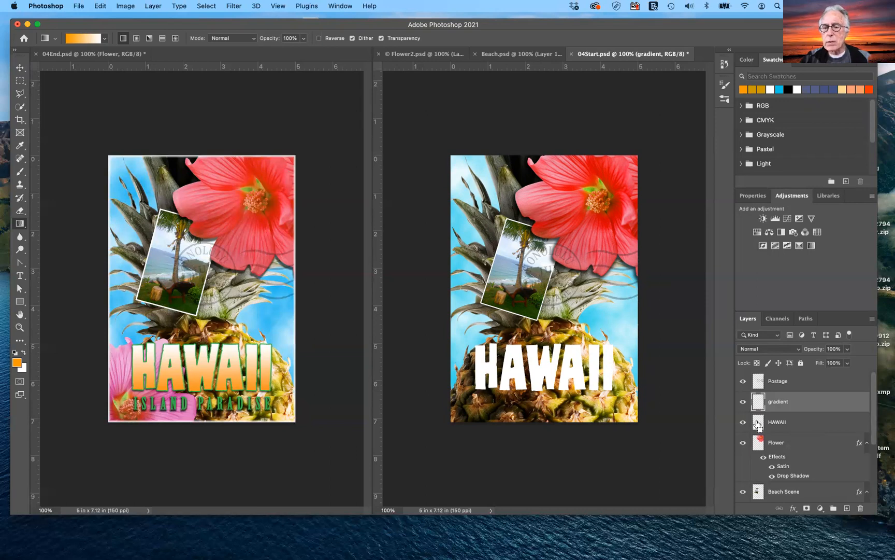
- Load the HAWAII lettering as a selection and try an orange-to-white gradient inside it on the gradient layer
{"action": "left_click", "coordinate": [758, 425], "text": "super"}
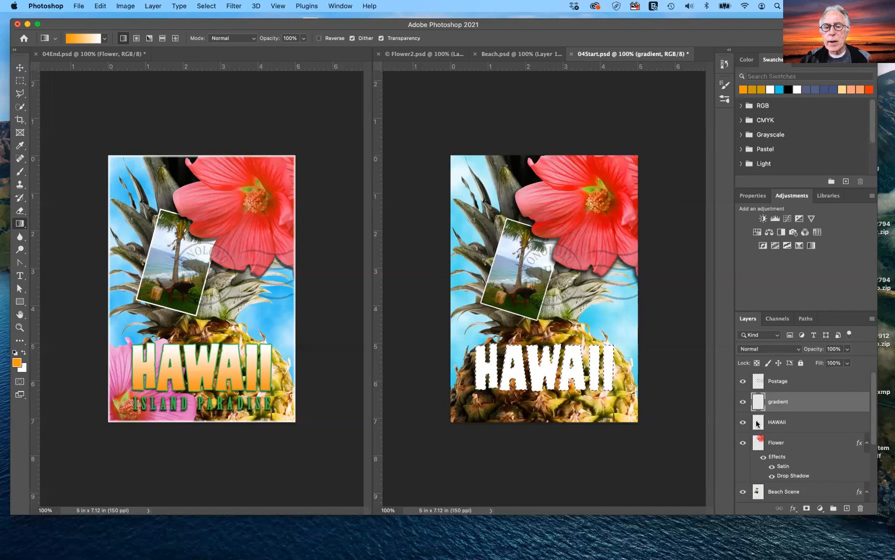
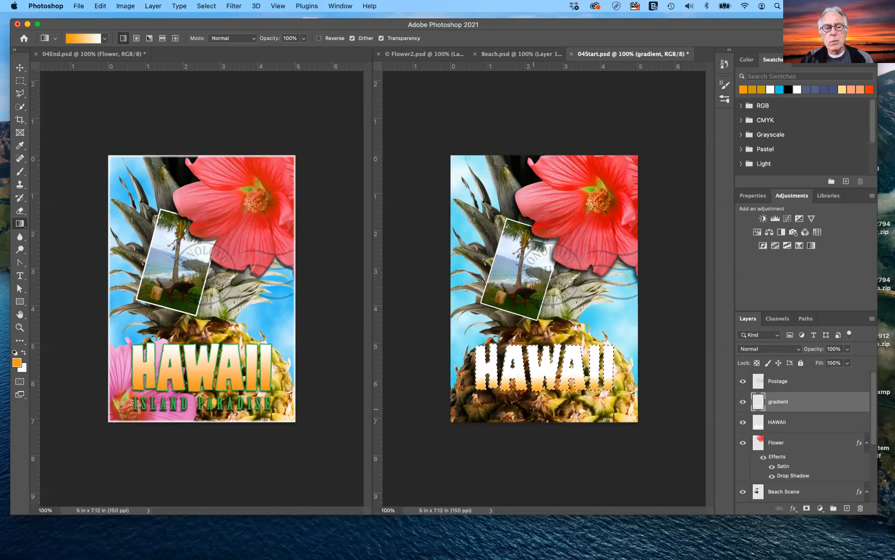
{"action": "key", "text": "super+z"}
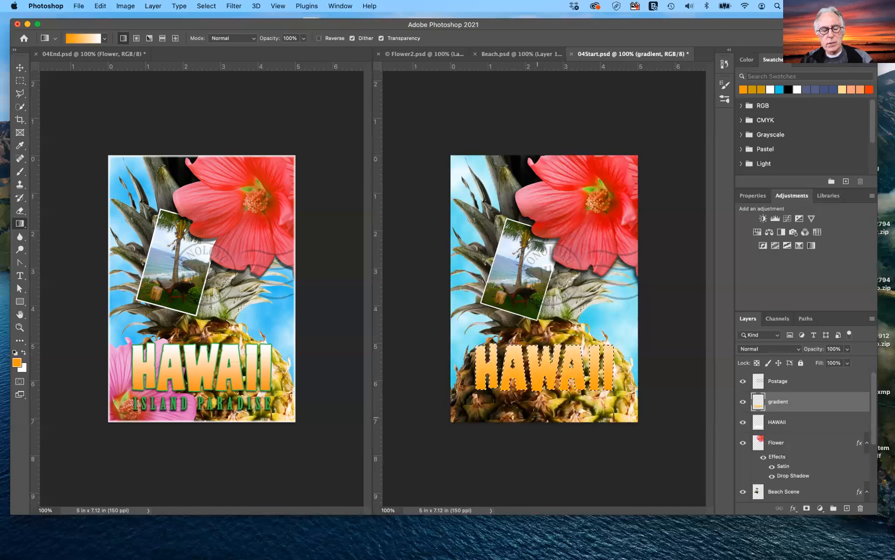
- Undo the gradient fill and the preceding edits back to before the gradient layer was added
{"action": "key", "text": "super+z"}
{"action": "key", "text": "super+z"}
{"action": "key", "text": "super+z"}
{"action": "key", "text": "super+z"}
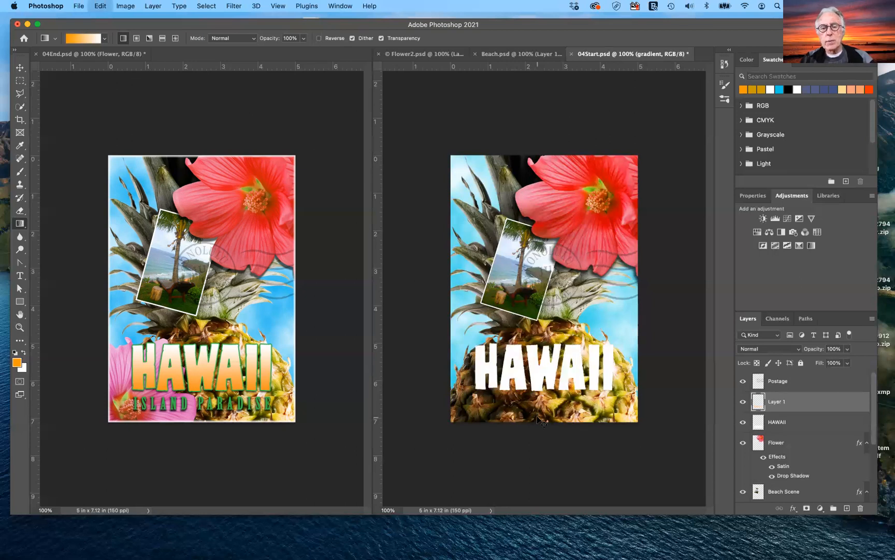
{"action": "key", "text": "super+z"}
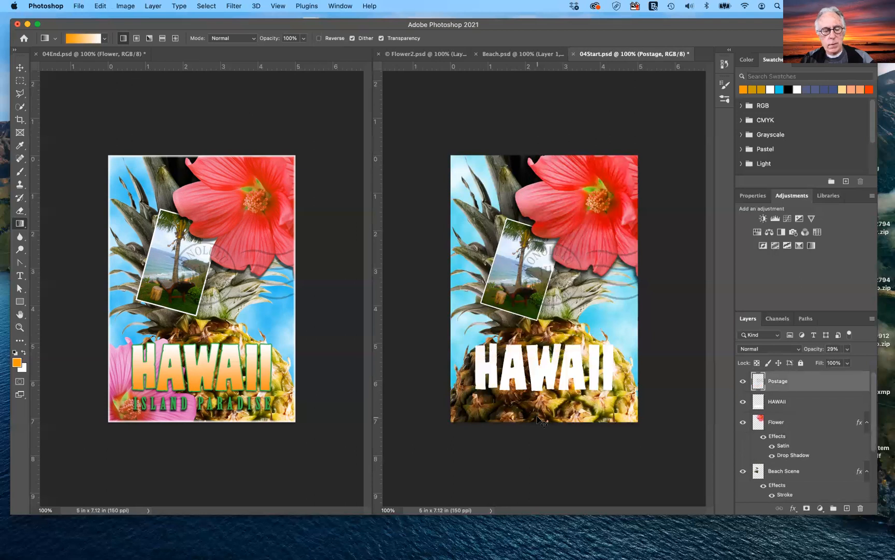
- Redo the edits to restore the gradient layer and fill the HAWAII letter selection with an orange-to-white vertical gradient
{"action": "key", "text": "super+shift+z"}
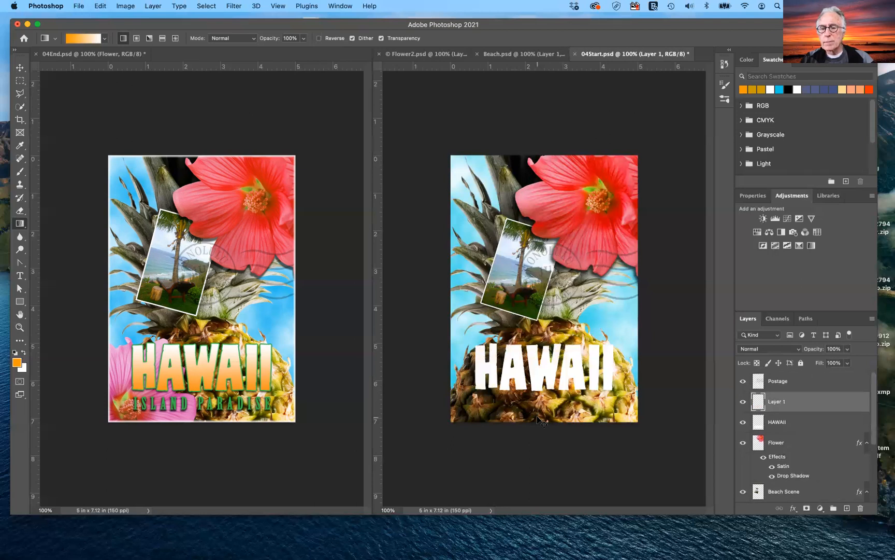
{"action": "key", "text": "super+shift+z"}
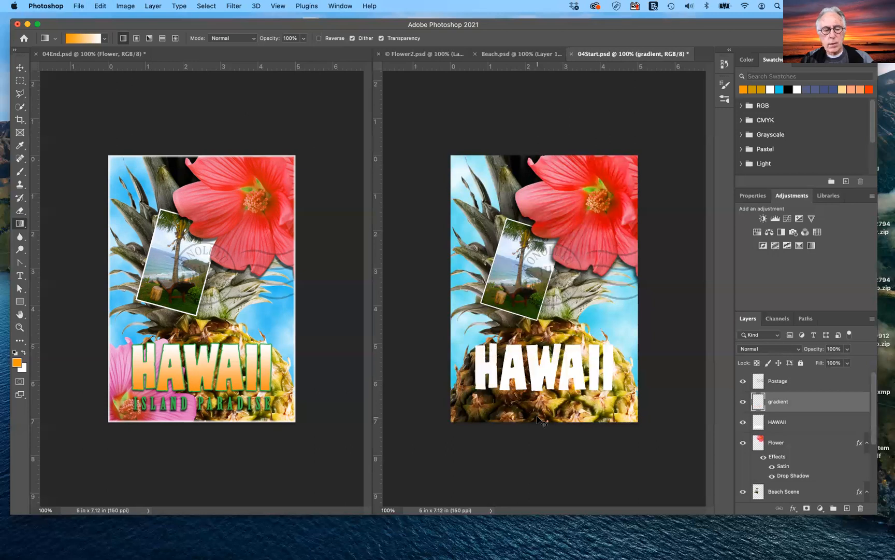
{"action": "key", "text": "super+shift+z"}
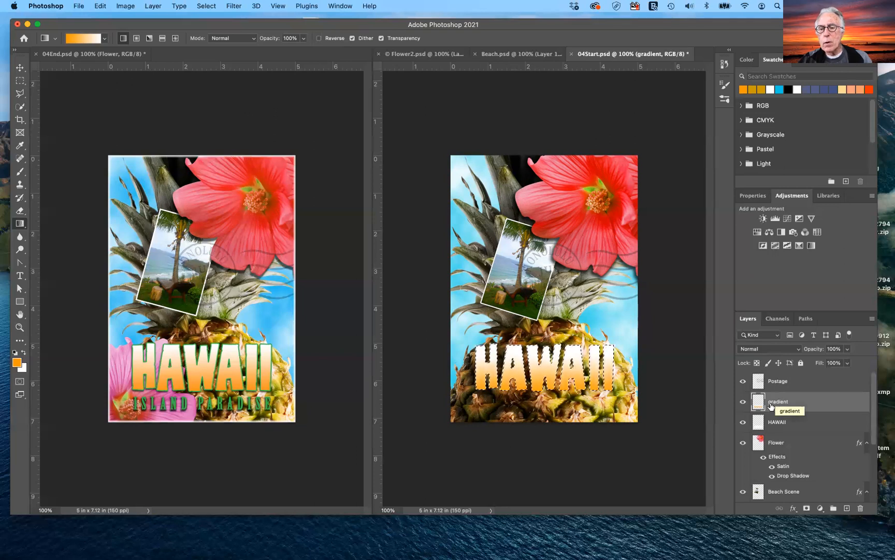
- Deselect the lettering and make the HAWAII layer active
{"action": "key", "text": "super+d"}
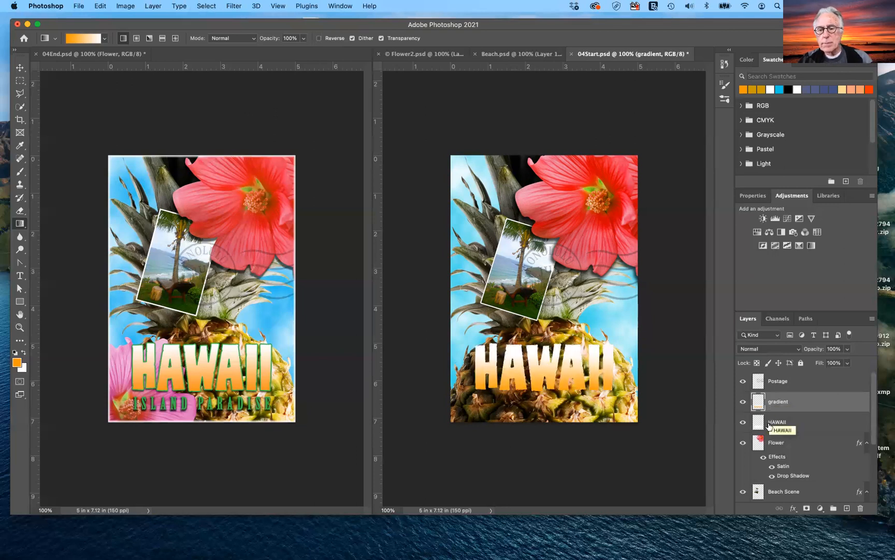
{"action": "left_click", "coordinate": [768, 421]}
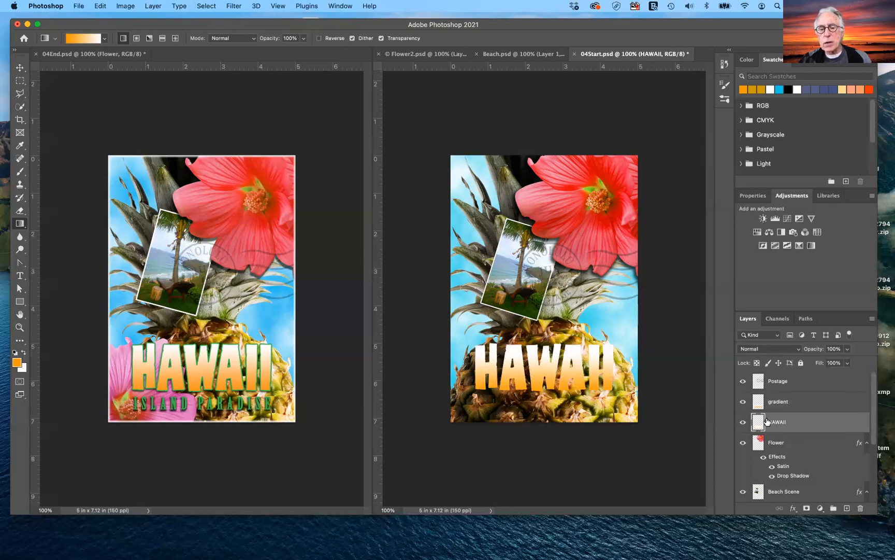
- Hide and show the gradient layer to compare the HAWAII title with and without the gradient
{"action": "left_click", "coordinate": [743, 403]}
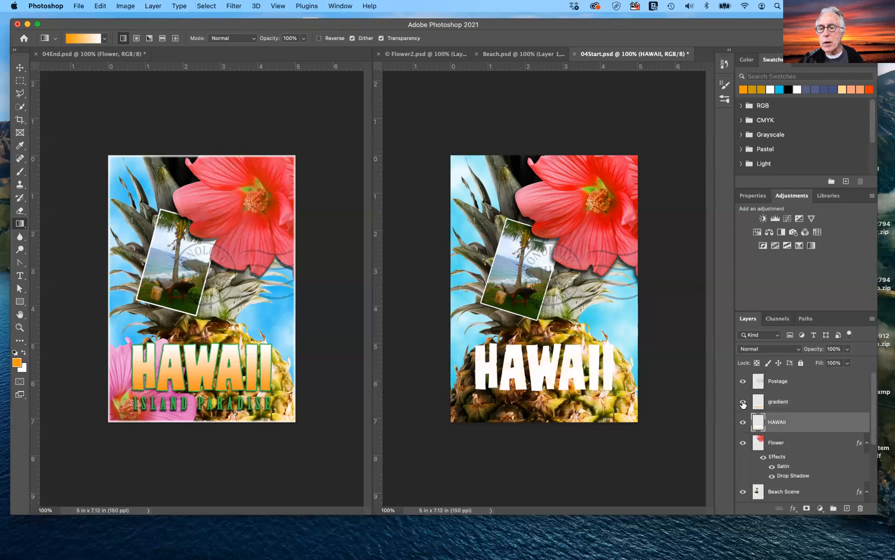
{"action": "left_click", "coordinate": [743, 403]}
{"action": "left_click", "coordinate": [743, 403]}
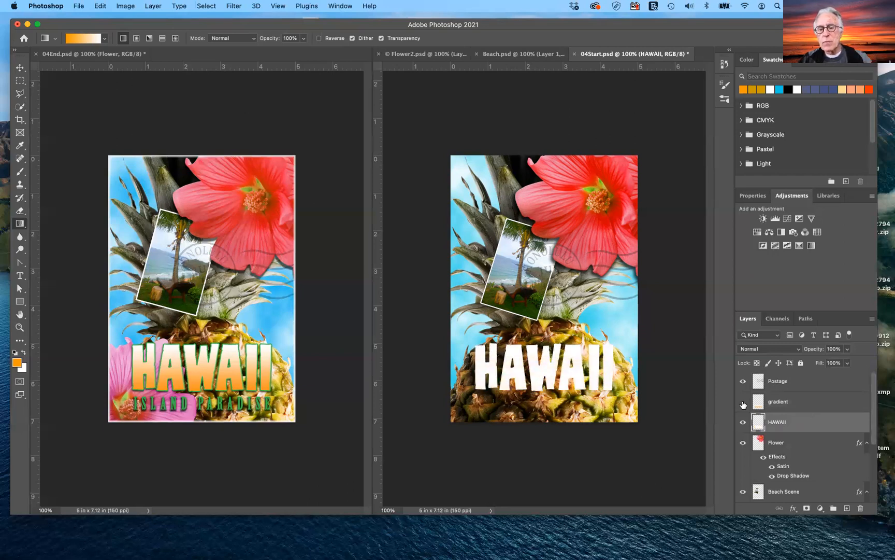
{"action": "left_click", "coordinate": [743, 403]}
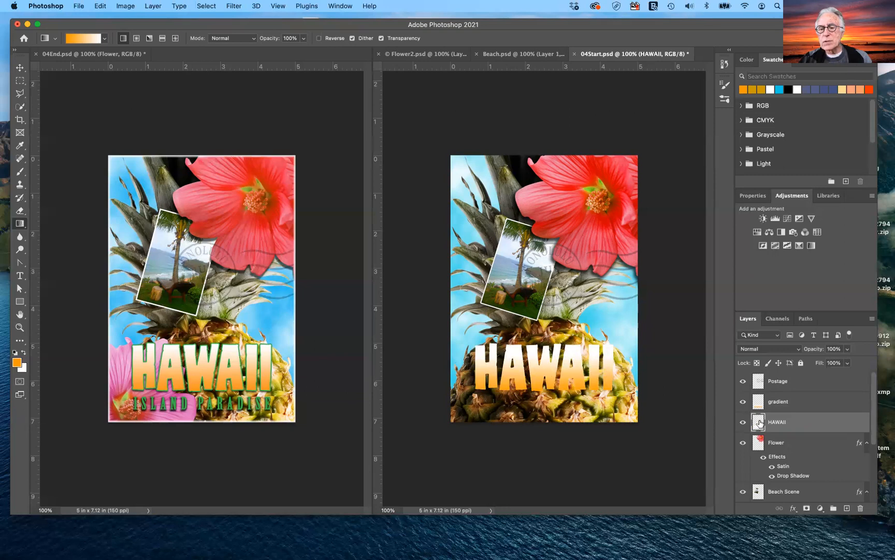
- Add a Stroke effect to the HAWAII layer and move its settings dialog clear of the title
{"action": "left_click", "coordinate": [794, 508]}
{"action": "mouse_move", "coordinate": [806, 551]}
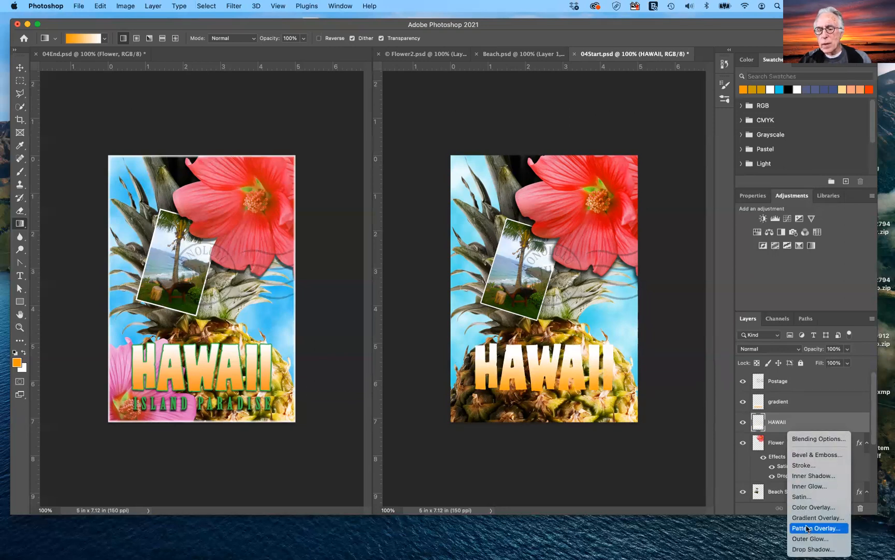
{"action": "left_click", "coordinate": [809, 465]}
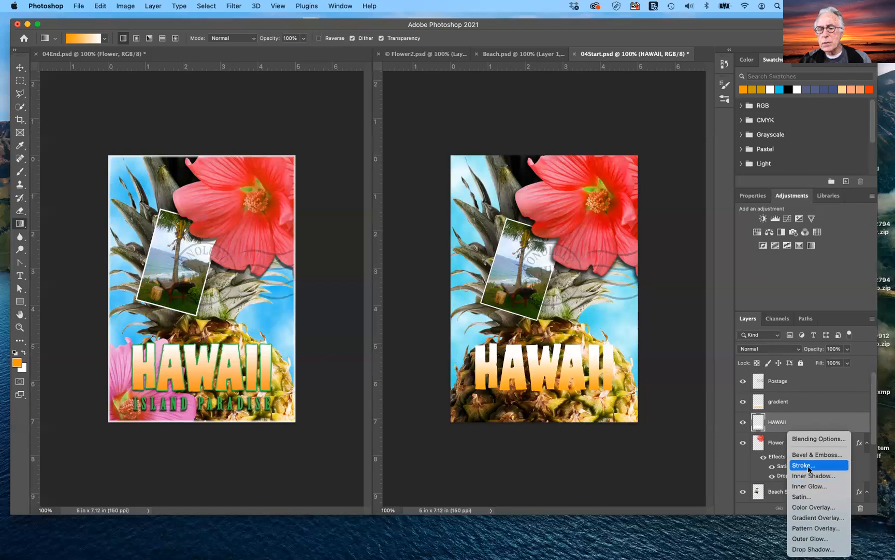
{"action": "mouse_move", "coordinate": [530, 321]}
{"action": "left_mouse_down"}
{"action": "mouse_move", "coordinate": [586, 425]}
{"action": "mouse_move", "coordinate": [617, 445]}
{"action": "mouse_move", "coordinate": [543, 394]}
{"action": "mouse_move", "coordinate": [415, 196]}
{"action": "mouse_move", "coordinate": [406, 199]}
{"action": "left_mouse_up"}
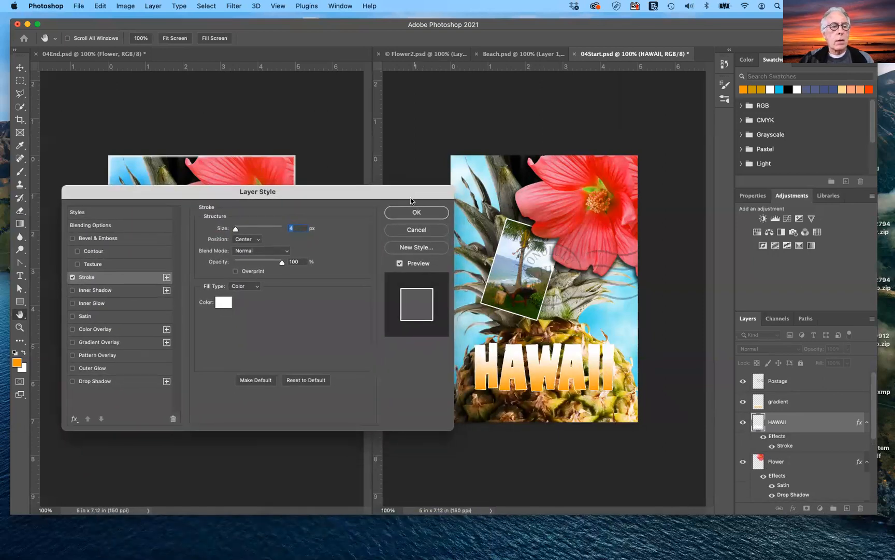
- Set the HAWAII stroke's color to a fully saturated green, #00a804
{"action": "left_click", "coordinate": [224, 302]}
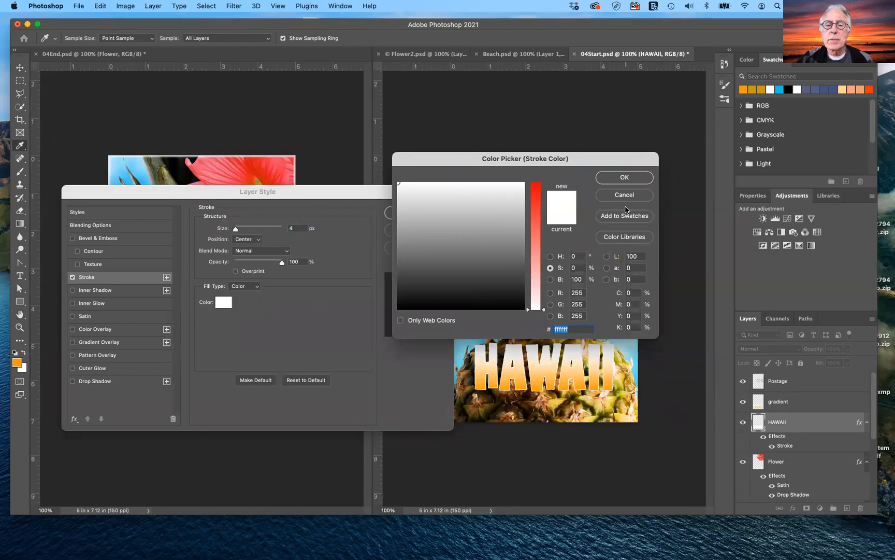
{"action": "left_click_drag", "start_coordinate": [545, 310], "coordinate": [552, 171]}
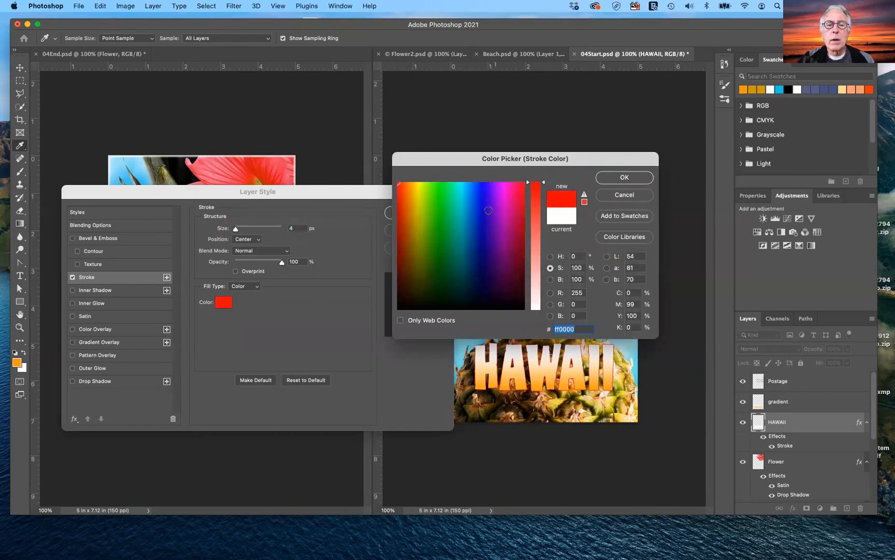
{"action": "left_click_drag", "start_coordinate": [373, 193], "coordinate": [418, 410]}
{"action": "left_click_drag", "start_coordinate": [449, 279], "coordinate": [452, 263]}
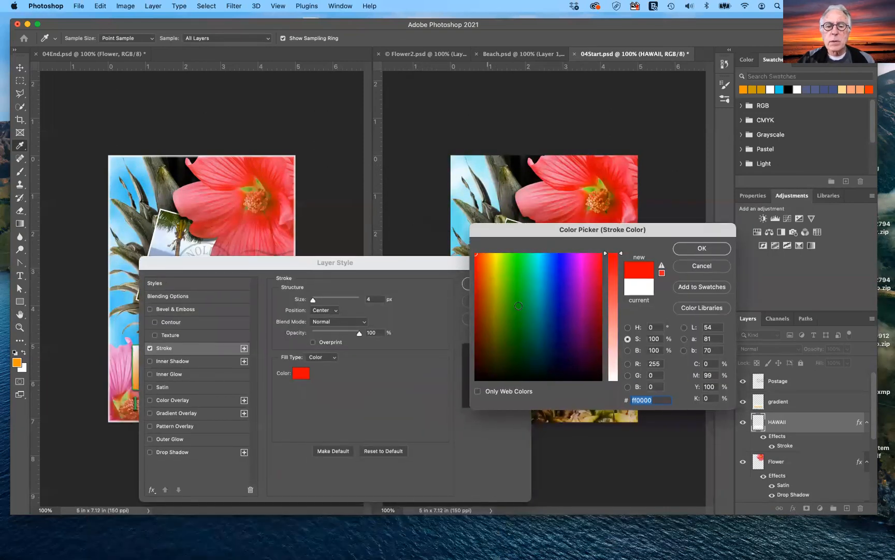
{"action": "left_click", "coordinate": [517, 305]}
{"action": "left_click", "coordinate": [516, 316]}
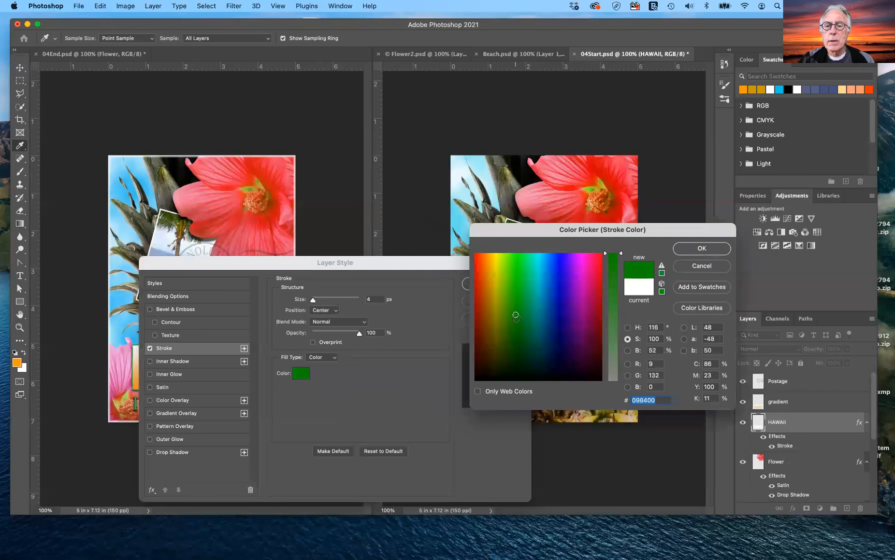
{"action": "left_click", "coordinate": [518, 296]}
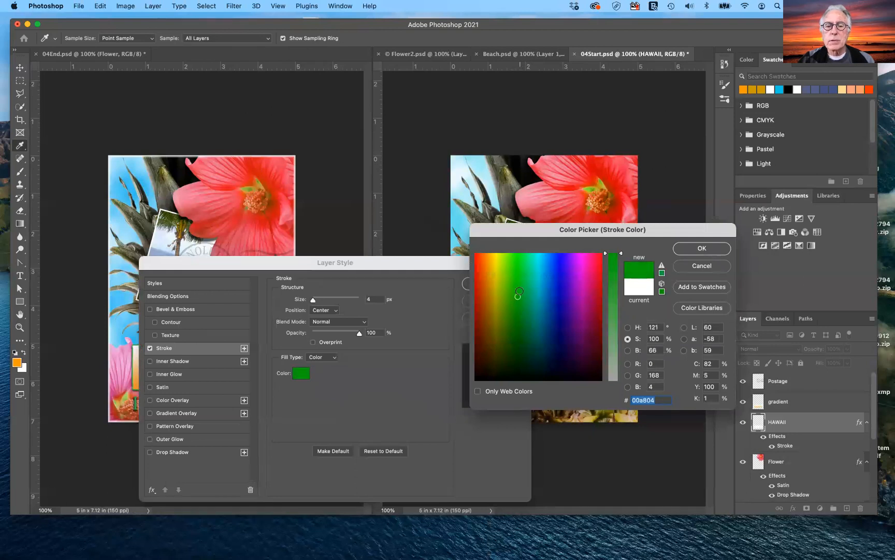
{"action": "left_click", "coordinate": [693, 251]}
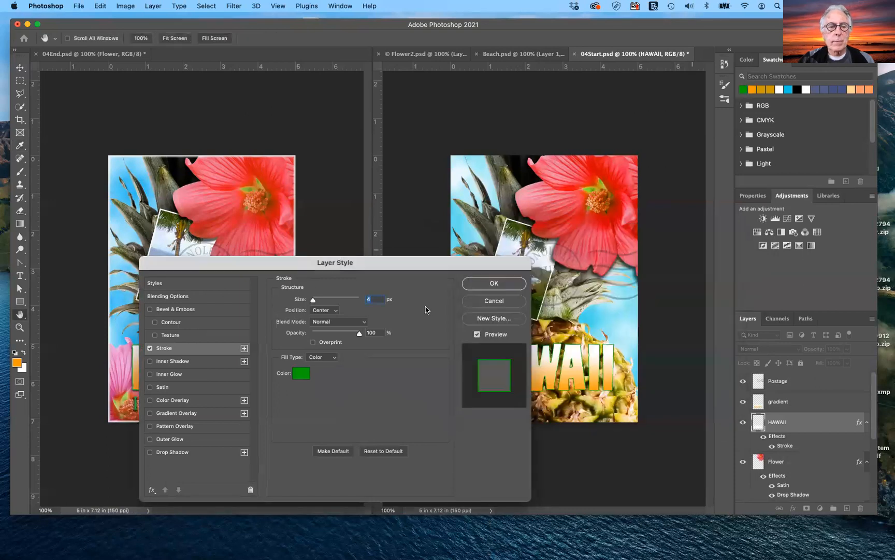
- Set the HAWAII stroke's size to 6 px and its position to Outside
{"action": "left_click_drag", "start_coordinate": [371, 269], "coordinate": [284, 255]}
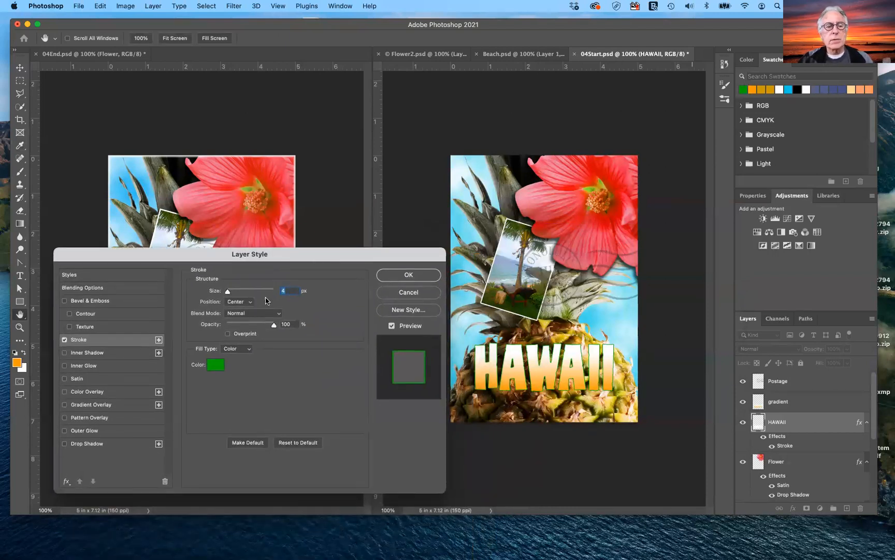
{"action": "left_click_drag", "start_coordinate": [229, 293], "coordinate": [230, 293]}
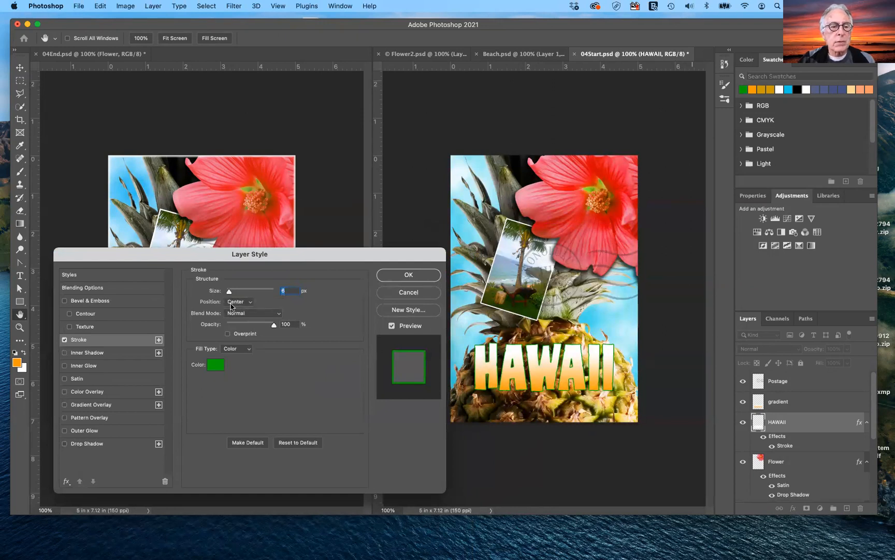
{"action": "left_click", "coordinate": [237, 302]}
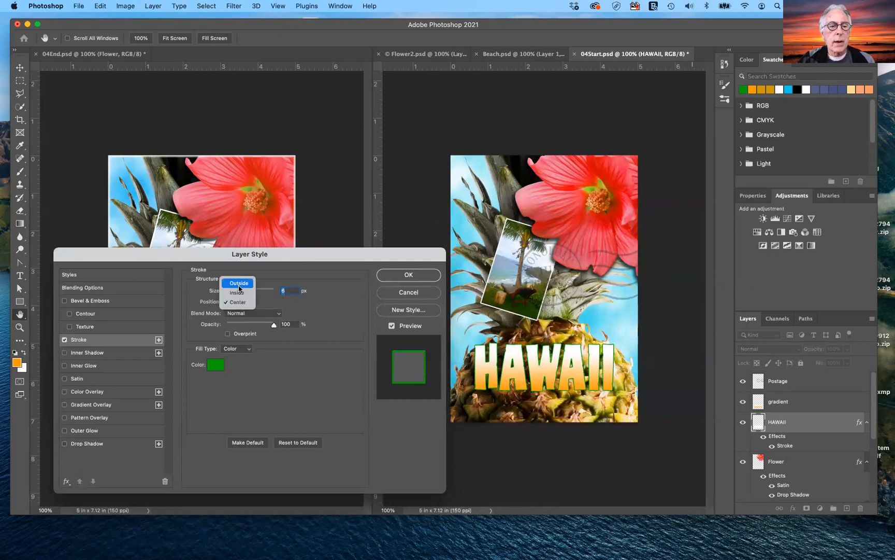
{"action": "left_click", "coordinate": [239, 283]}
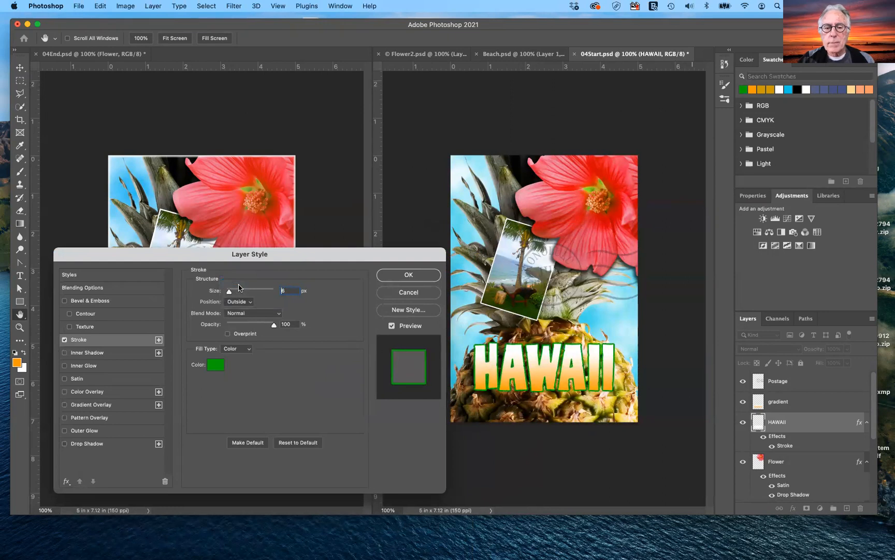
- Set the HAWAII stroke's size to 4 px and apply the layer style
{"action": "mouse_move", "coordinate": [303, 257]}
{"action": "left_mouse_down"}
{"action": "mouse_move", "coordinate": [310, 368]}
{"action": "mouse_move", "coordinate": [331, 460]}
{"action": "mouse_move", "coordinate": [316, 255]}
{"action": "left_mouse_up"}
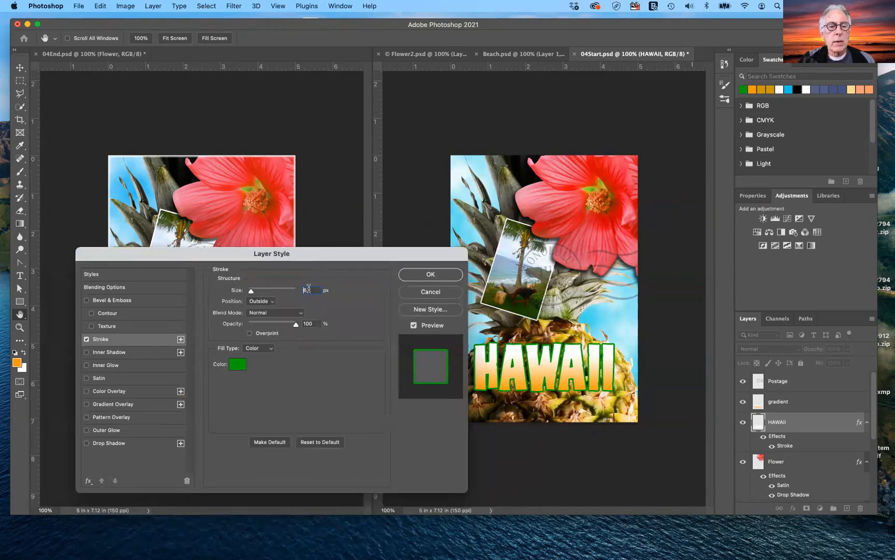
{"action": "type", "text": "4"}
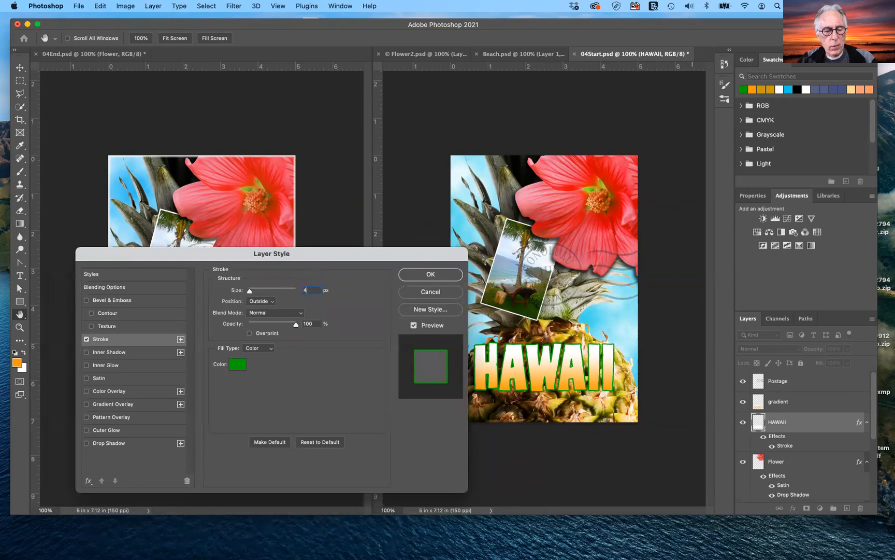
{"action": "key", "text": "Tab"}
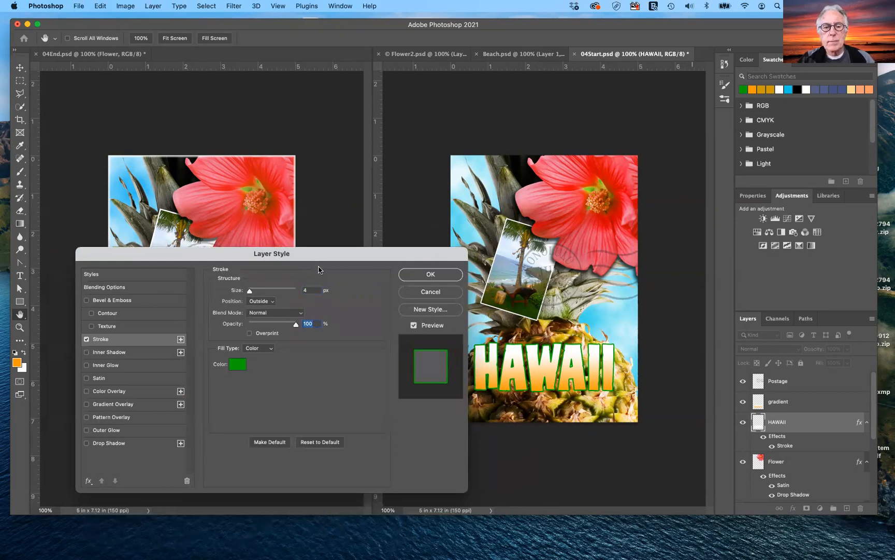
{"action": "left_click_drag", "start_coordinate": [384, 258], "coordinate": [368, 285]}
{"action": "left_click", "coordinate": [402, 302]}
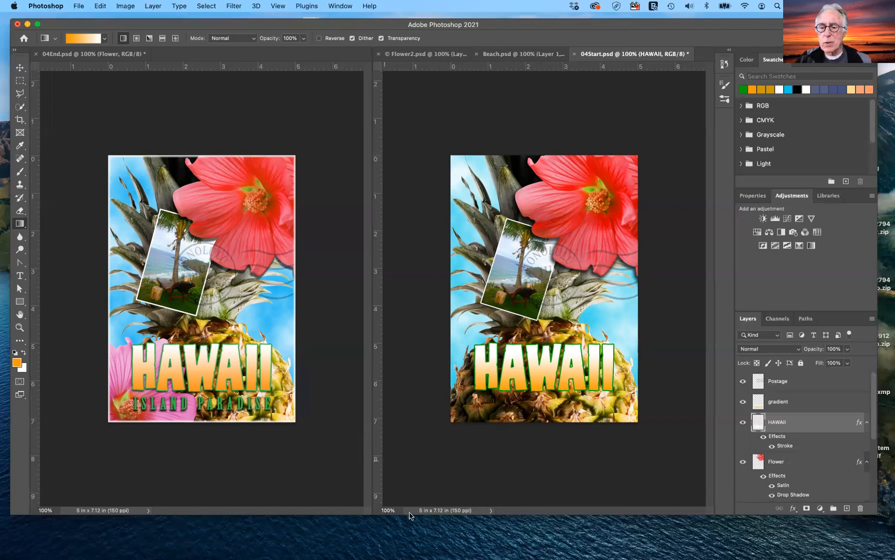
- Compare the HAWAII title with and without its Stroke effect and gradient layer, leaving both shown
{"action": "left_click", "coordinate": [771, 445]}
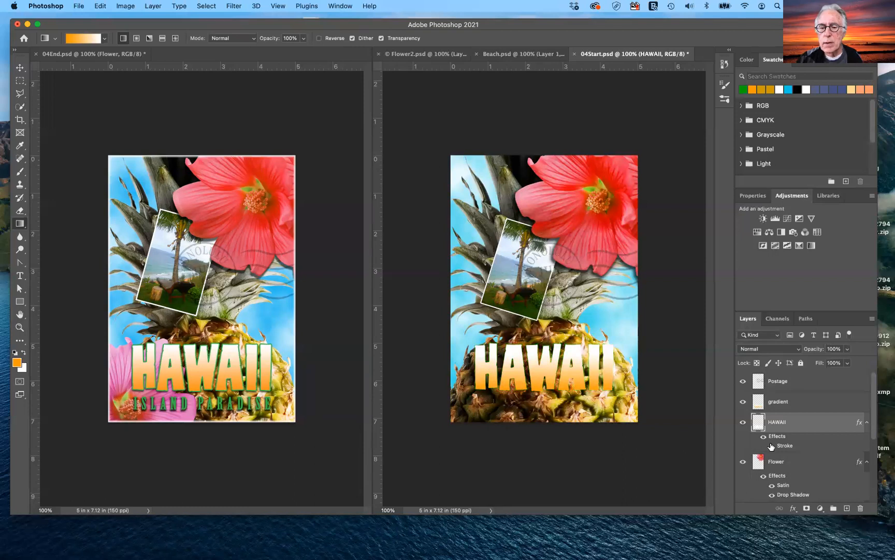
{"action": "left_click", "coordinate": [743, 402]}
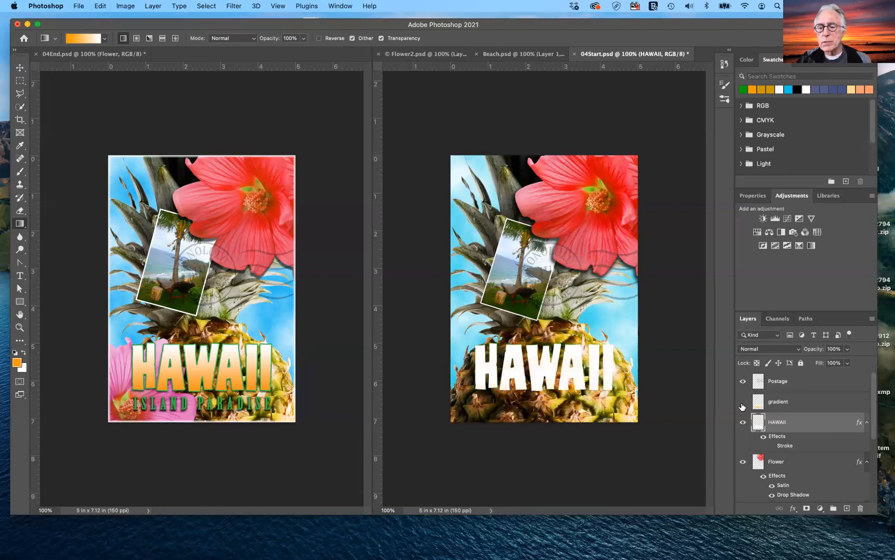
{"action": "left_click", "coordinate": [743, 402]}
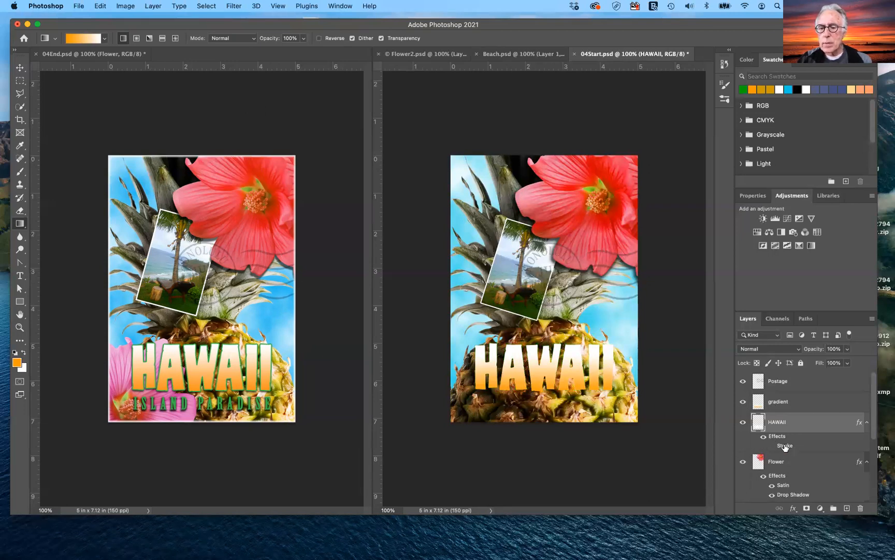
{"action": "double_click", "coordinate": [766, 439]}
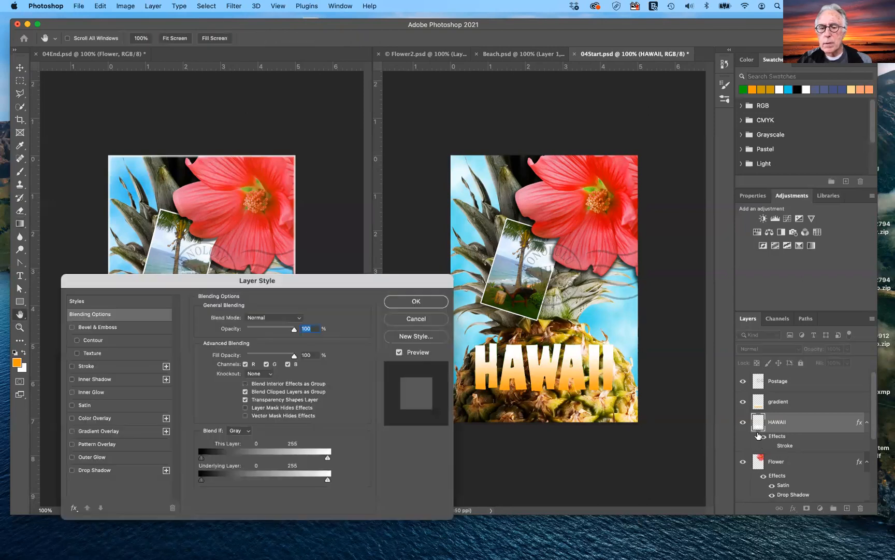
{"action": "left_click", "coordinate": [422, 321]}
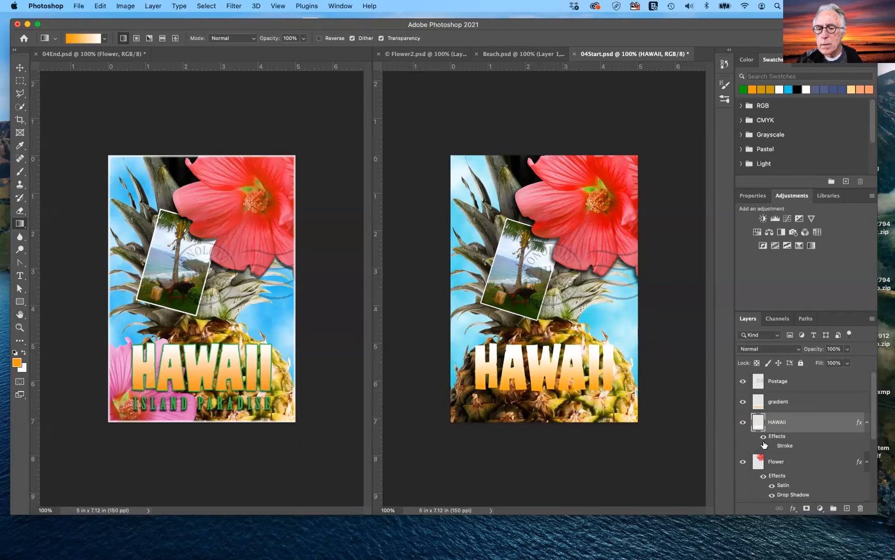
{"action": "left_click", "coordinate": [772, 446]}
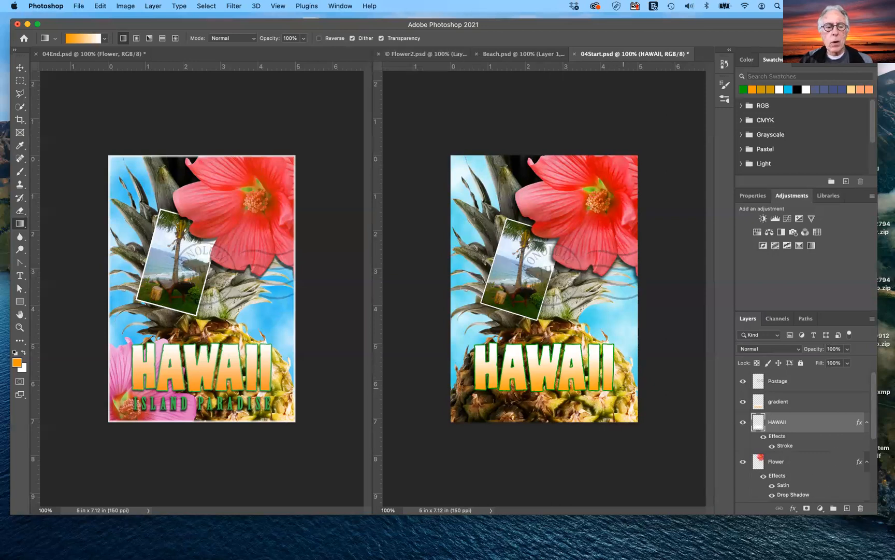
- Copy the purple flower from Flower2.psd into 04Start.psd, directly above the Pineapple copy layer and over the postcard's lower part
{"action": "scroll", "coordinate": [822, 462], "scroll_direction": "down", "scroll_amount": 3}
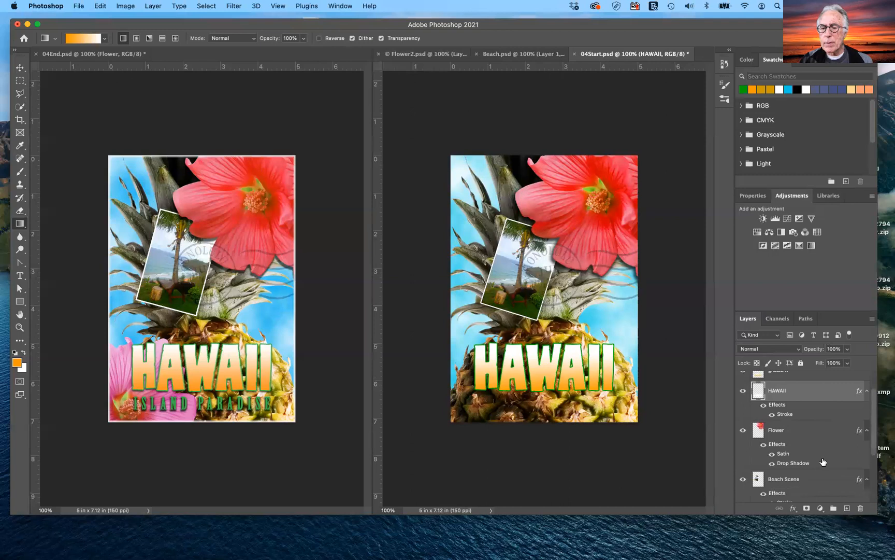
{"action": "scroll", "coordinate": [823, 462], "scroll_direction": "down", "scroll_amount": 4}
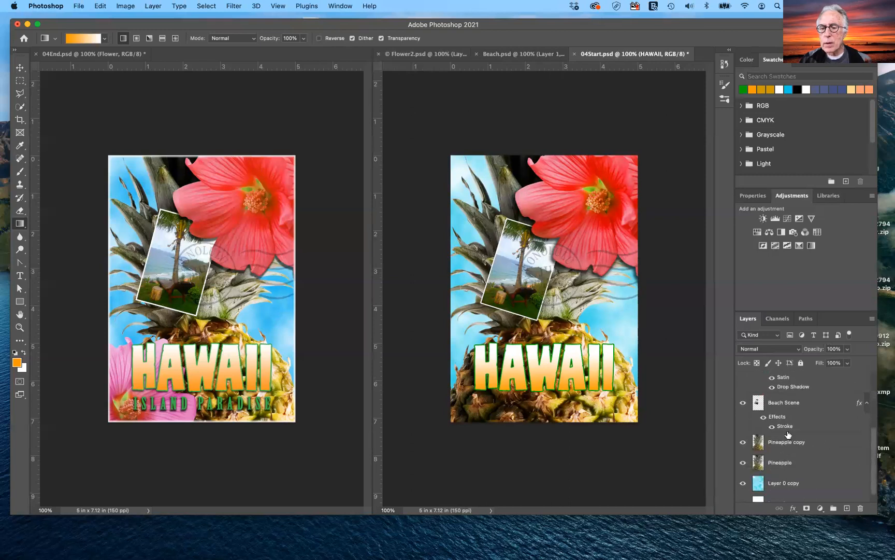
{"action": "left_click", "coordinate": [786, 444]}
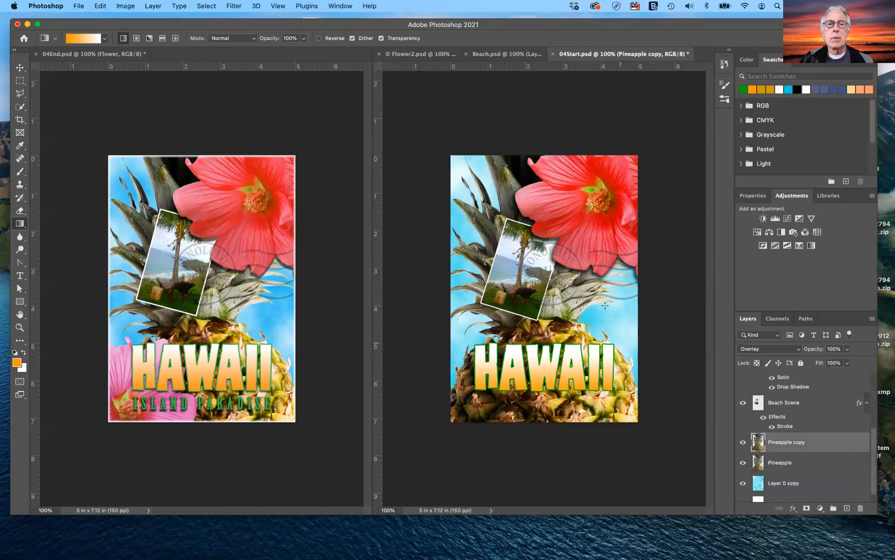
{"action": "left_click", "coordinate": [431, 55]}
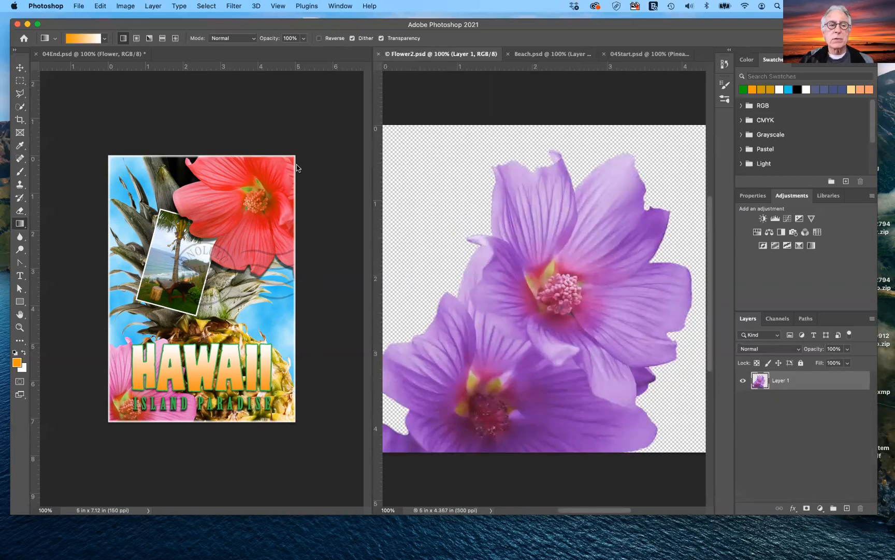
{"action": "left_click", "coordinate": [20, 67]}
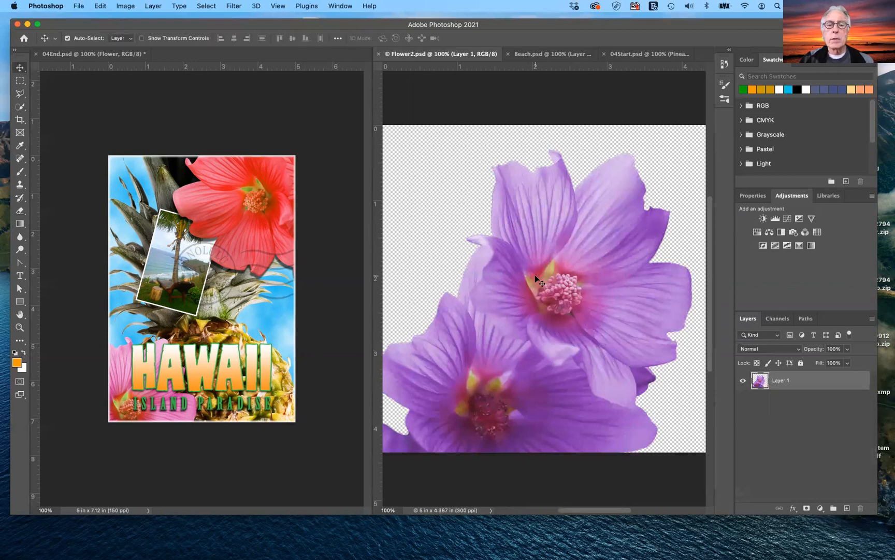
{"action": "left_click_drag", "start_coordinate": [554, 248], "coordinate": [483, 393]}
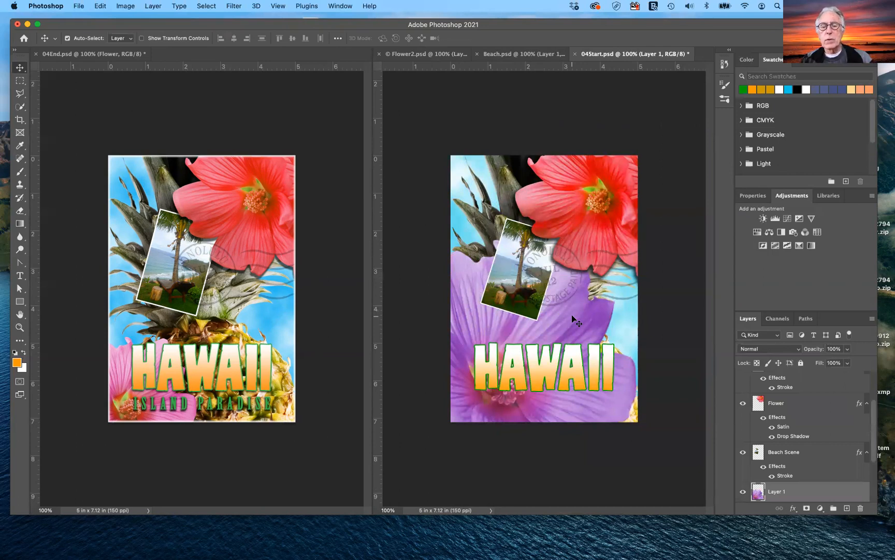
- Scale the purple flower proportionally to about 50% and place it in the postcard's lower-left corner, partly off the canvas
{"action": "key", "text": "super+t"}
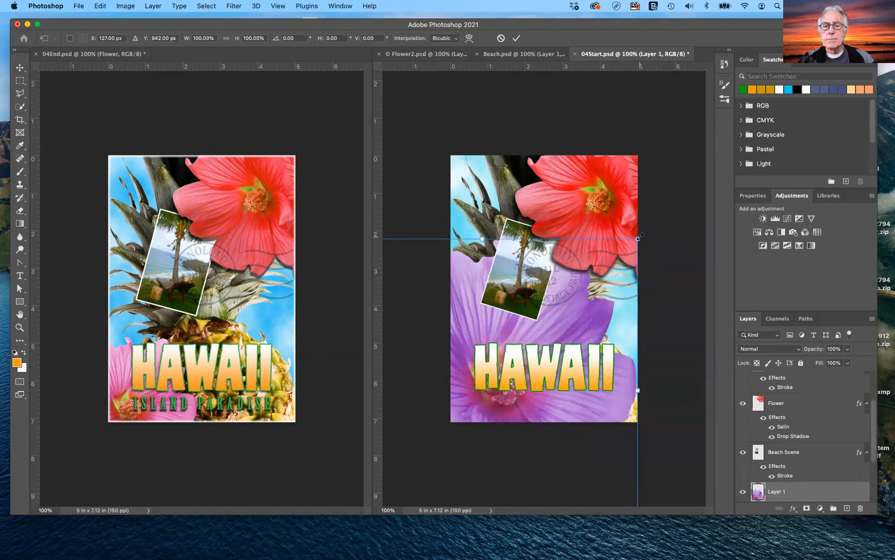
{"action": "left_click_drag", "start_coordinate": [638, 239], "coordinate": [503, 360]}
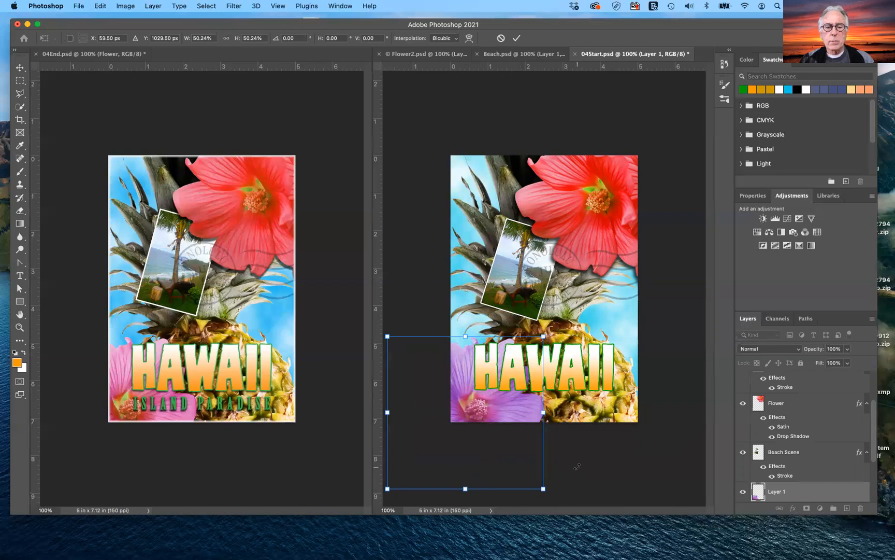
{"action": "left_click_drag", "start_coordinate": [523, 413], "coordinate": [524, 413]}
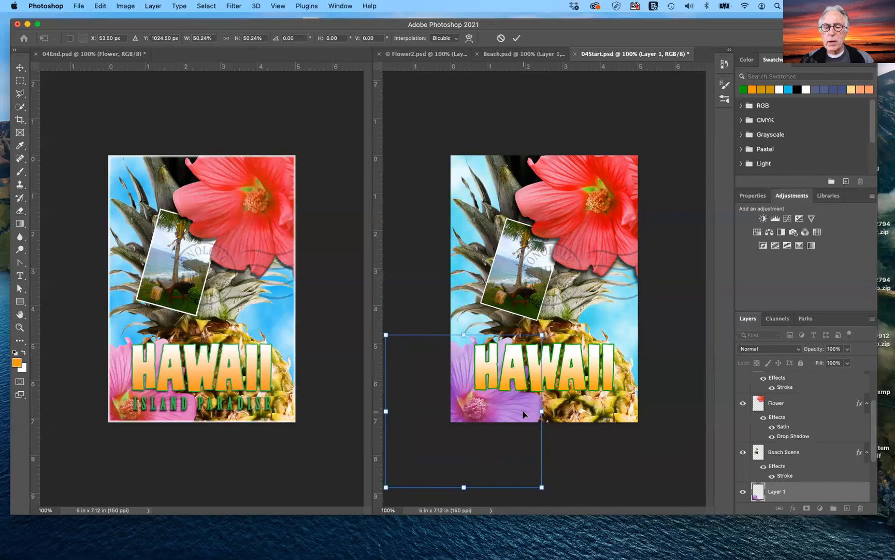
{"action": "key", "text": "Return"}
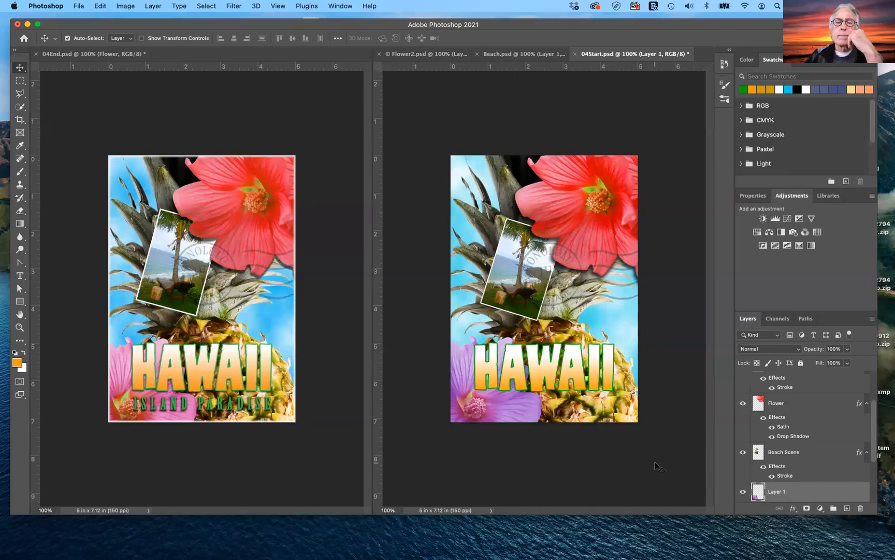
- Convert the purple flower's layer, Layer 1, to a Smart Object
{"action": "left_click", "coordinate": [162, 7]}
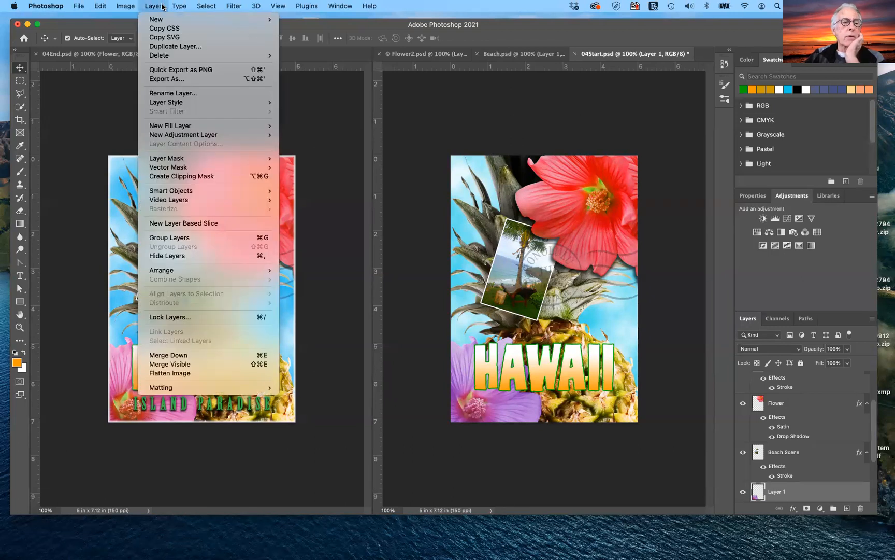
{"action": "mouse_move", "coordinate": [198, 193]}
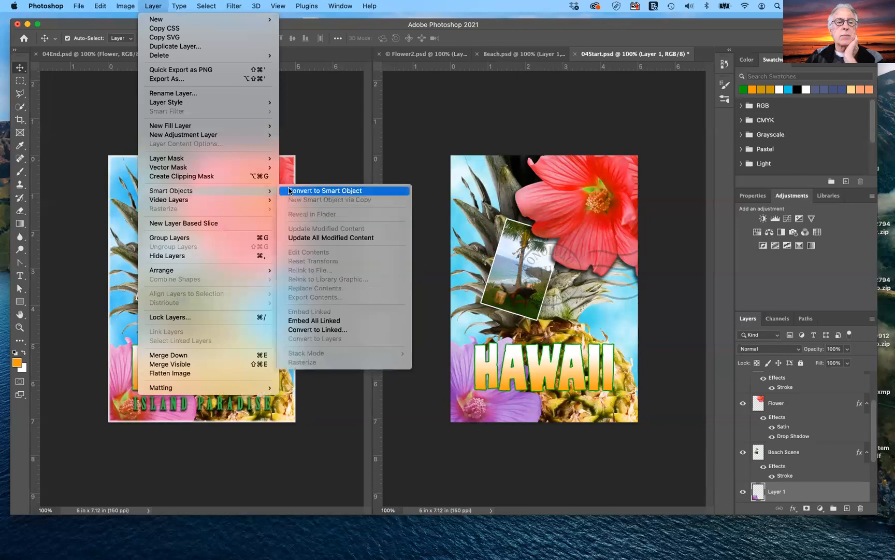
{"action": "left_click", "coordinate": [312, 191]}
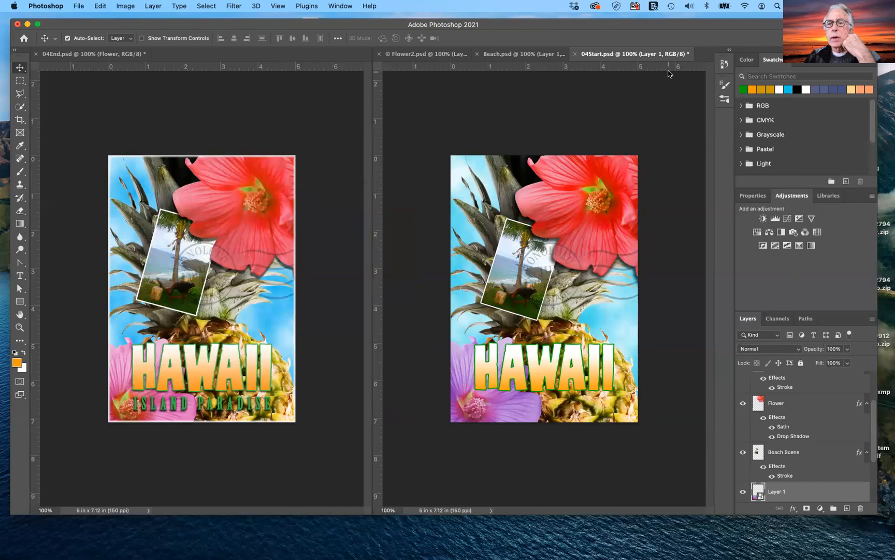
- Add a Hue/Saturation adjustment layer directly above the purple flower and set its Hue to +24
{"action": "left_click", "coordinate": [757, 234]}
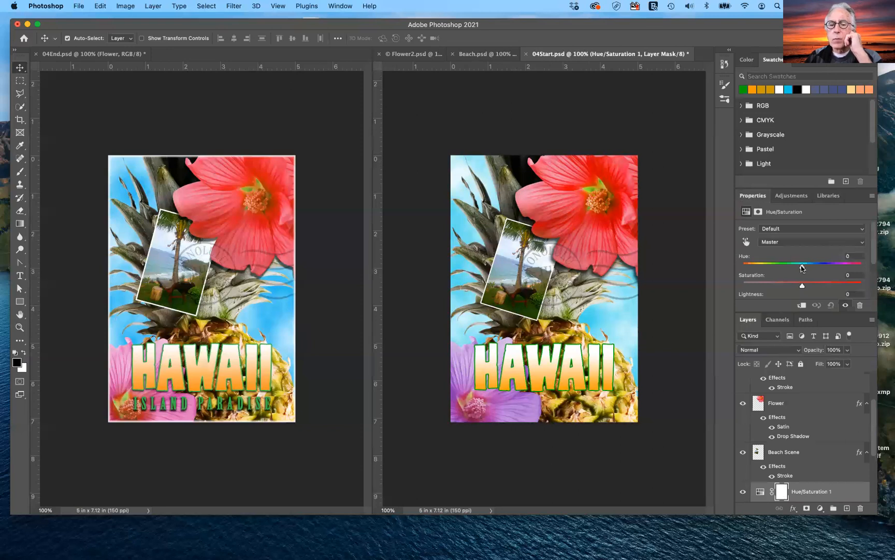
{"action": "mouse_move", "coordinate": [803, 267]}
{"action": "left_mouse_down"}
{"action": "mouse_move", "coordinate": [774, 266]}
{"action": "mouse_move", "coordinate": [825, 263]}
{"action": "mouse_move", "coordinate": [803, 268]}
{"action": "left_mouse_up"}
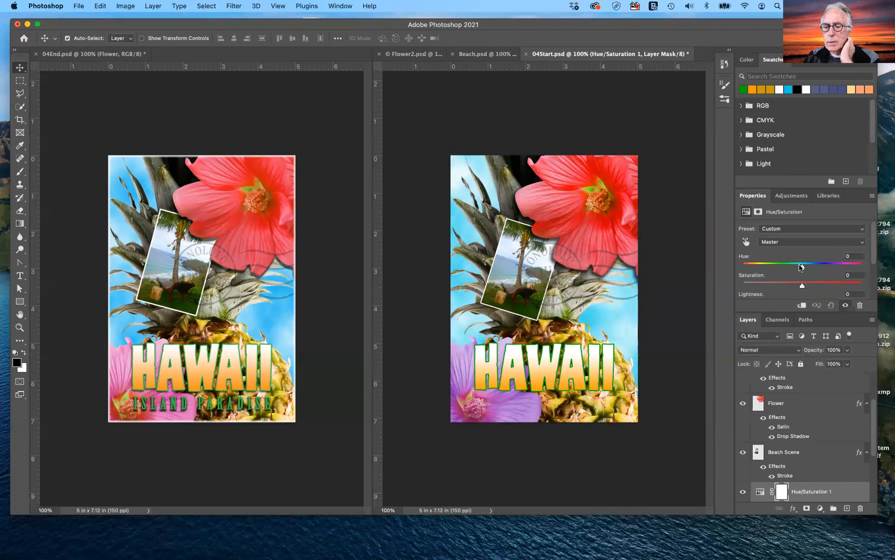
{"action": "scroll", "coordinate": [820, 457], "scroll_direction": "down", "scroll_amount": 2}
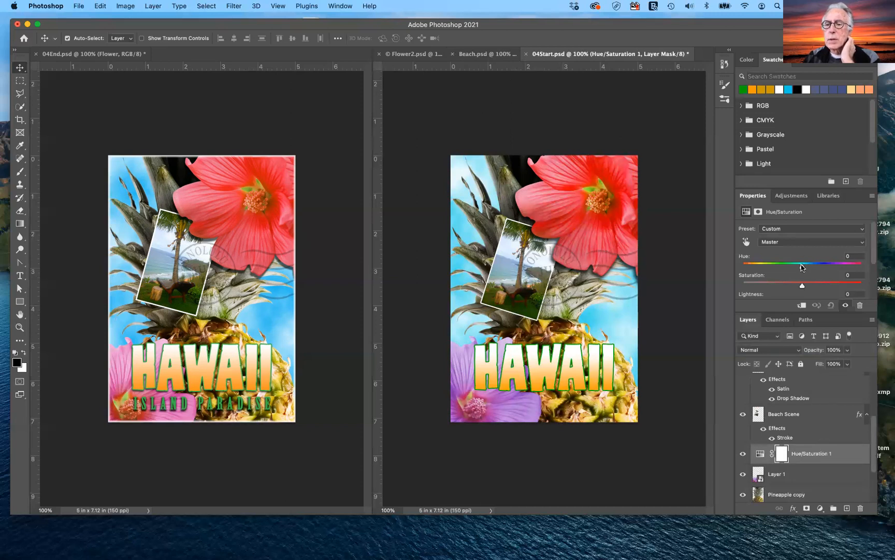
{"action": "left_click_drag", "start_coordinate": [802, 267], "coordinate": [817, 268]}
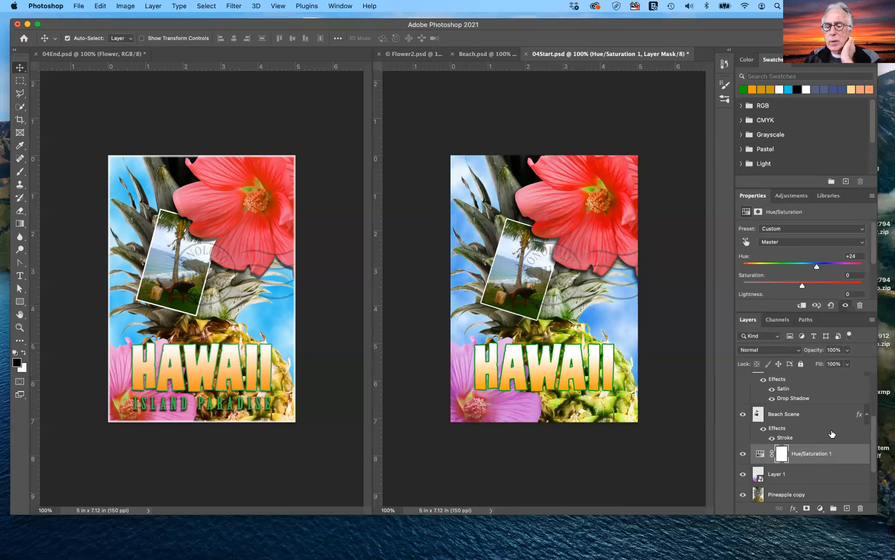
- Clip the Hue/Saturation adjustment to the purple flower's layer and compare the flower with the adjustment off and on
{"action": "scroll", "coordinate": [832, 433], "scroll_direction": "down", "scroll_amount": 3}
{"action": "scroll", "coordinate": [828, 424], "scroll_direction": "up", "scroll_amount": 1}
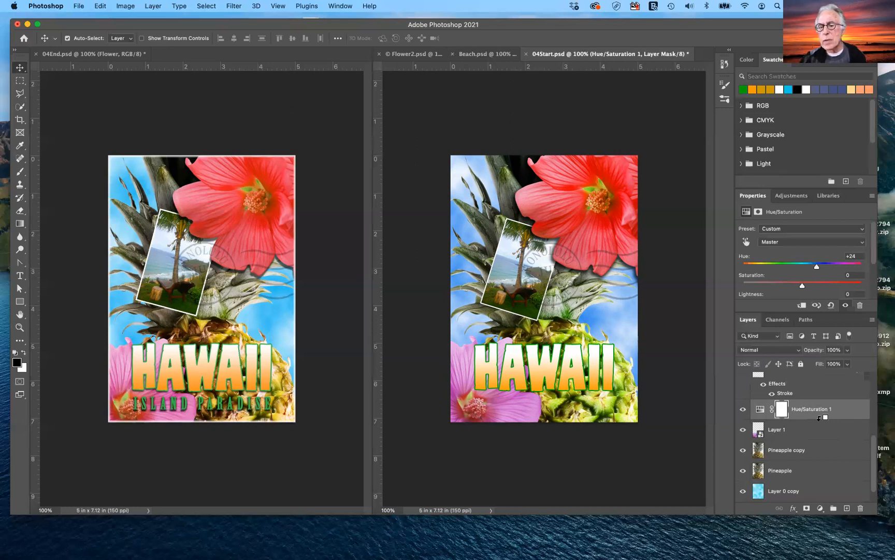
{"action": "left_click", "coordinate": [820, 419], "text": "alt"}
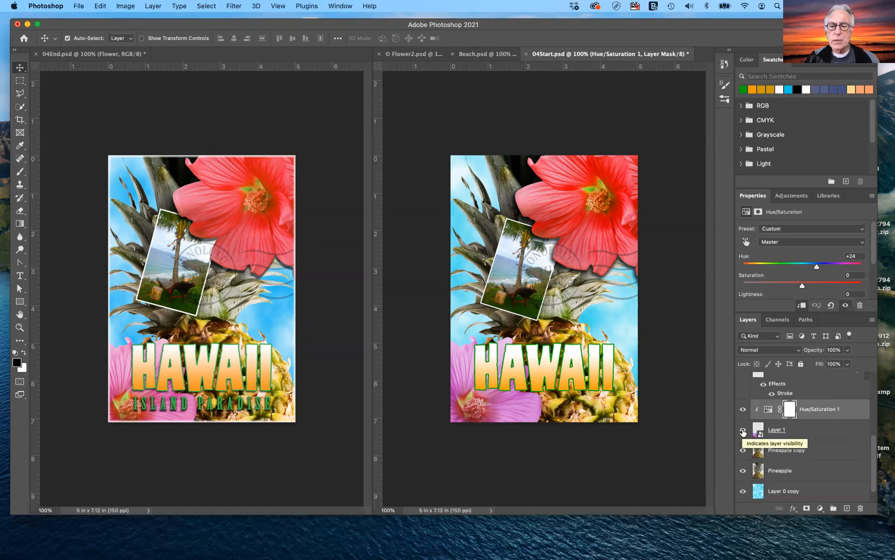
{"action": "left_click", "coordinate": [744, 411]}
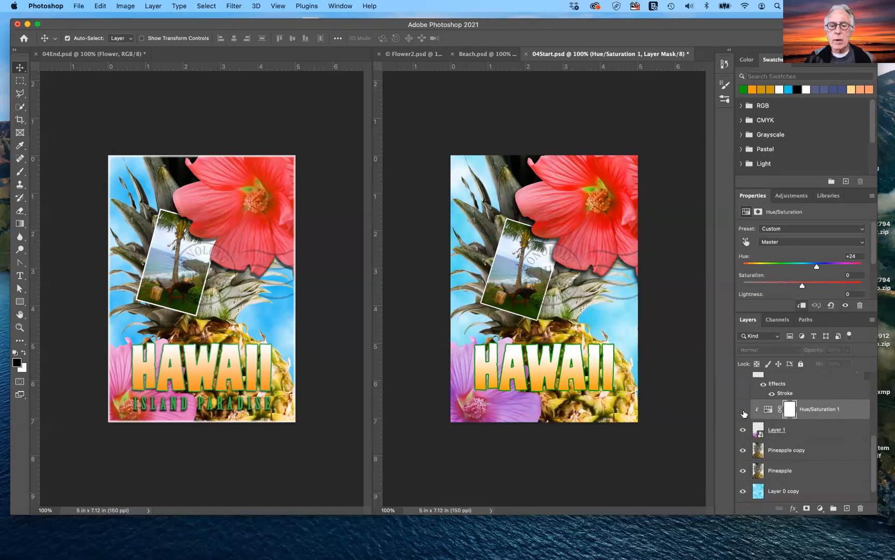
{"action": "left_click", "coordinate": [744, 411]}
{"action": "left_click", "coordinate": [744, 410]}
{"action": "left_click", "coordinate": [743, 410]}
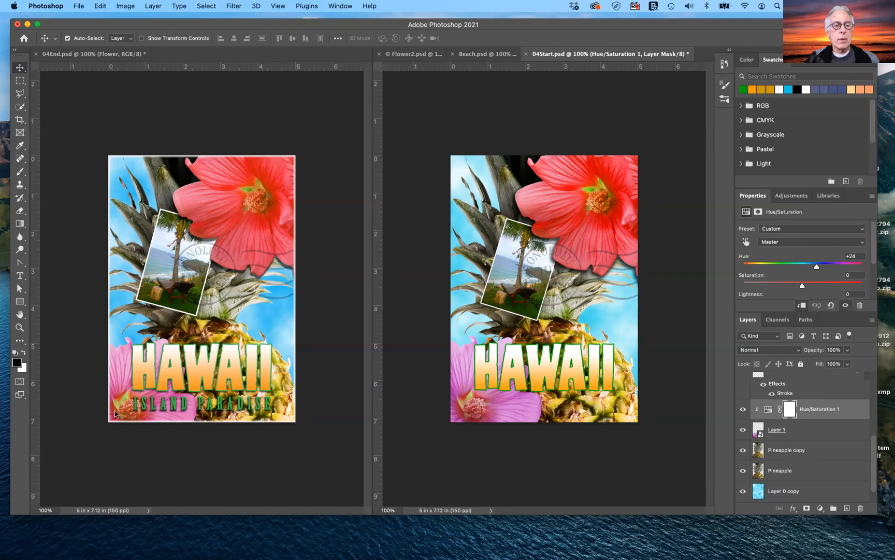
- Examine the font, size and color of the Island Paradise text in 04End.psd without editing it
{"action": "left_click", "coordinate": [213, 408]}
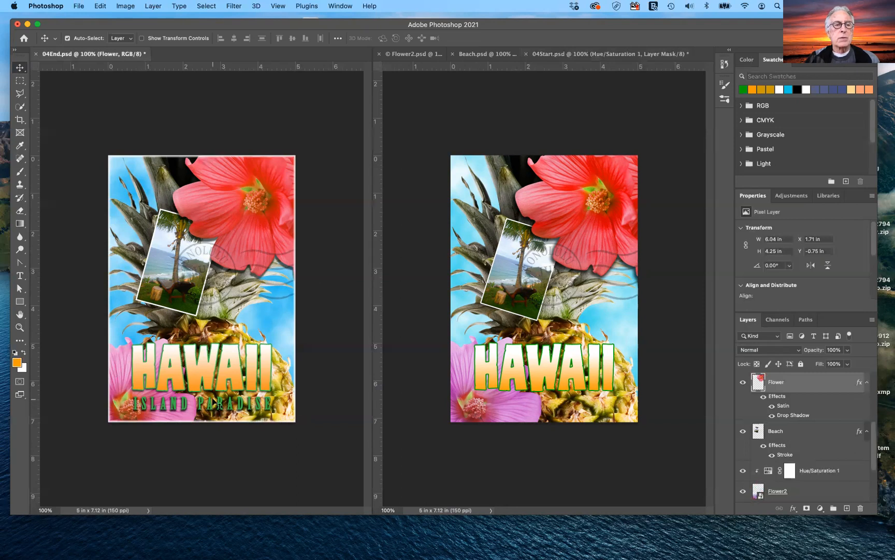
{"action": "left_click", "coordinate": [223, 408]}
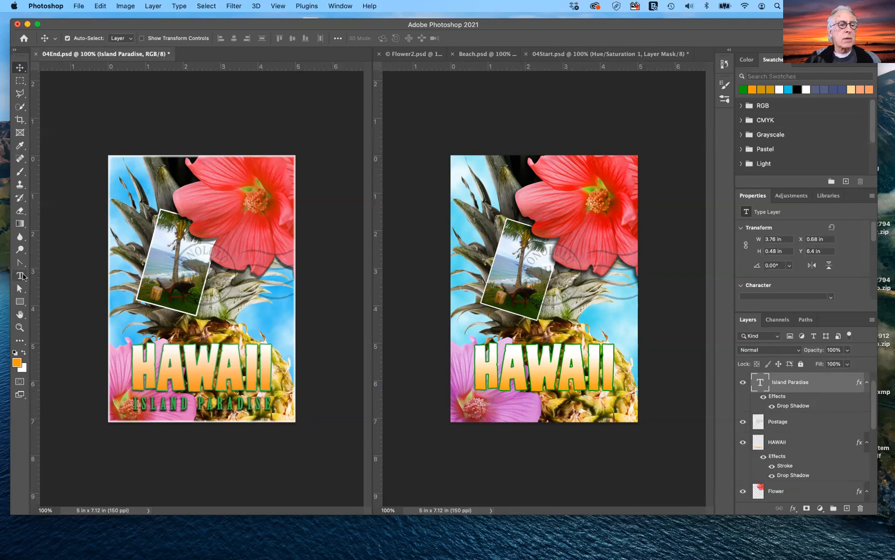
{"action": "left_click", "coordinate": [21, 276]}
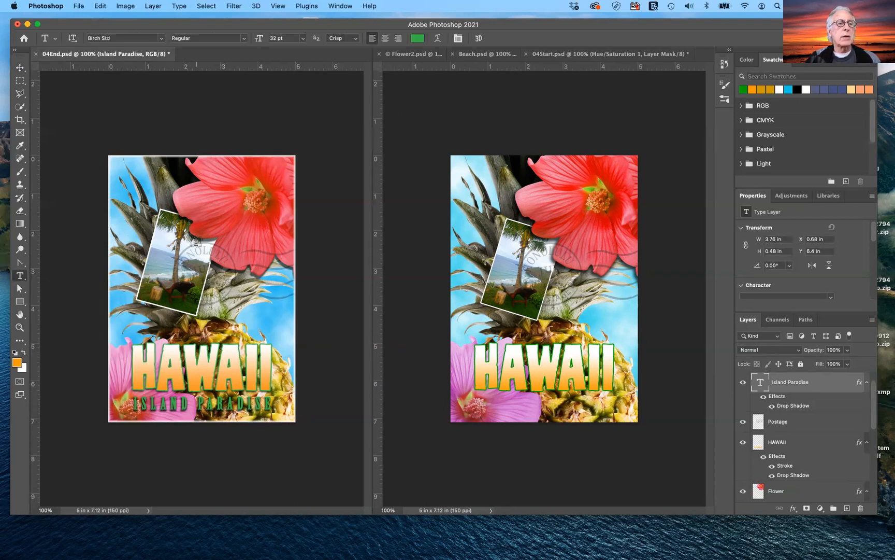
{"action": "left_click", "coordinate": [235, 404]}
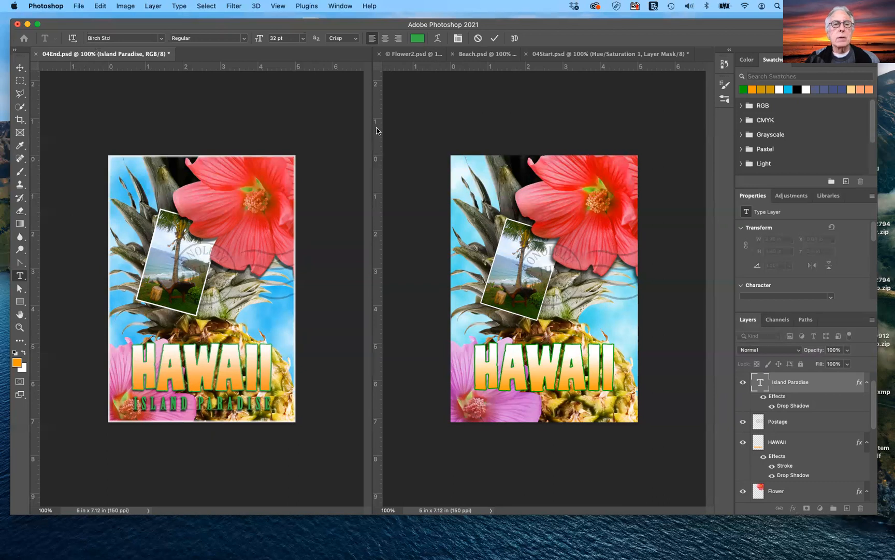
{"action": "left_click", "coordinate": [478, 37]}
- Return to 04Start.psd and review the layers around the clipped Hue/Saturation adjustment
{"action": "left_click", "coordinate": [630, 323]}
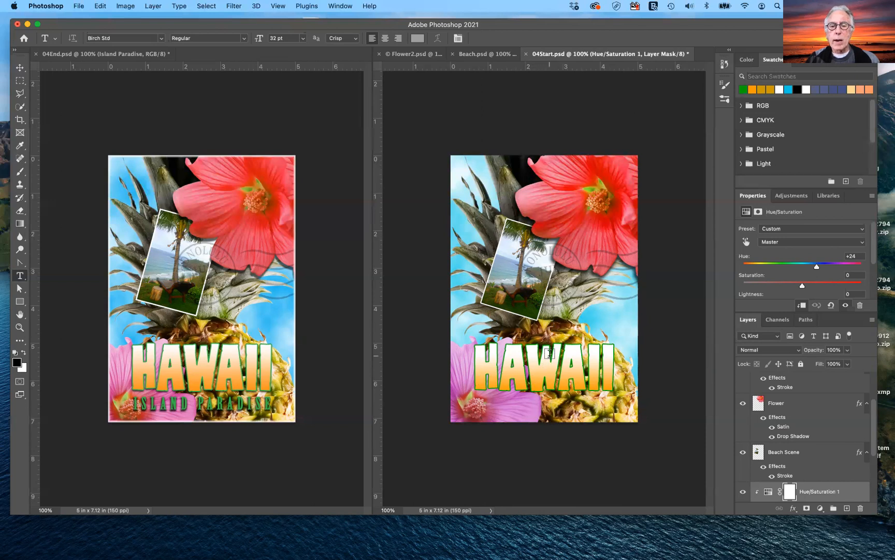
{"action": "scroll", "coordinate": [823, 479], "scroll_direction": "down", "scroll_amount": 4}
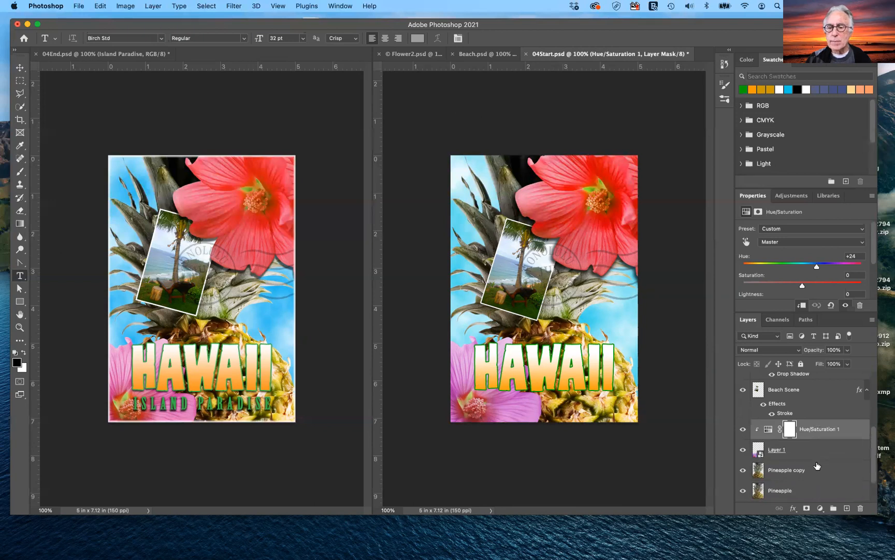
{"action": "scroll", "coordinate": [817, 466], "scroll_direction": "down", "scroll_amount": 1}
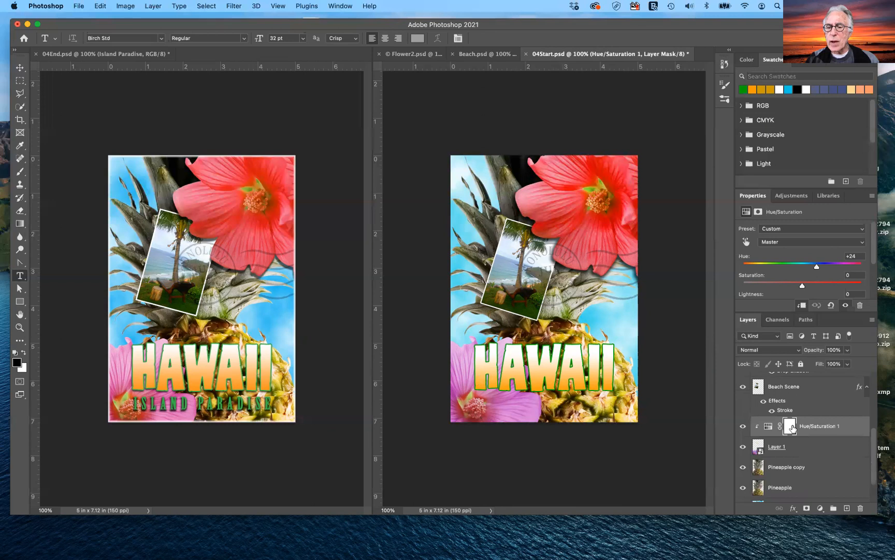
{"action": "scroll", "coordinate": [793, 428], "scroll_direction": "up", "scroll_amount": 2}
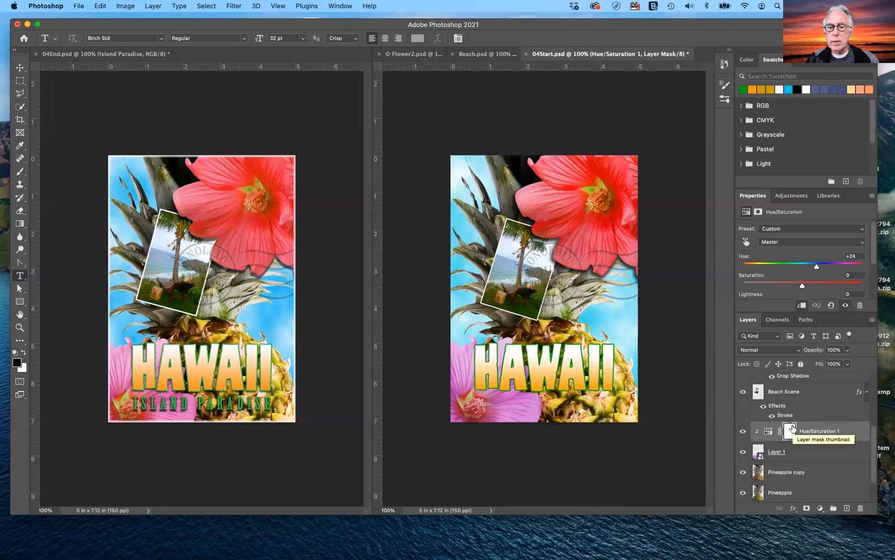
- Add centre-aligned green text reading ISLAND PARADISE in Birch Std 32 pt just below HAWAII in 04Start.psd
{"action": "scroll", "coordinate": [792, 427], "scroll_direction": "up", "scroll_amount": 2}
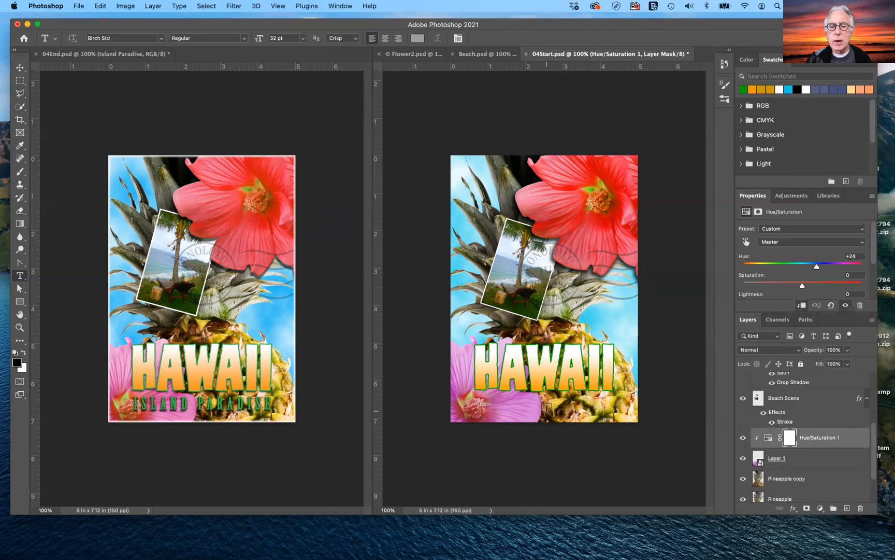
{"action": "left_click", "coordinate": [556, 406]}
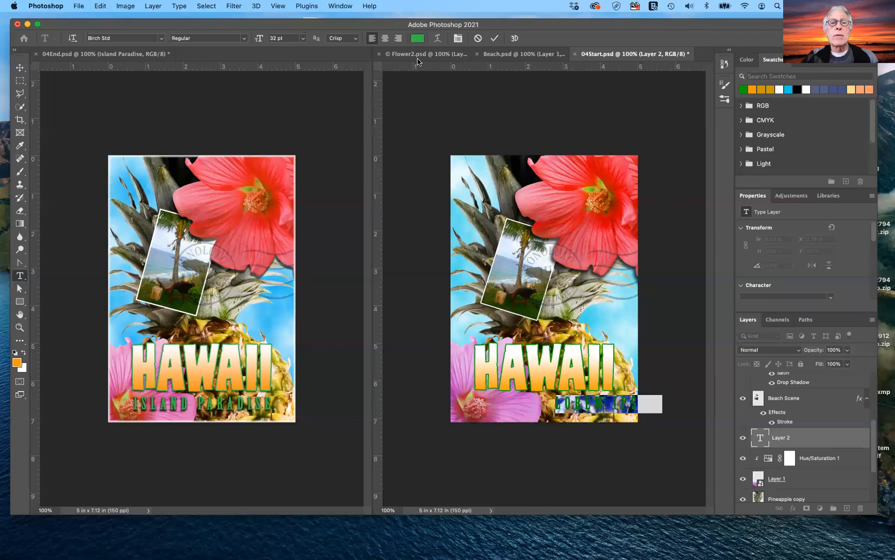
{"action": "left_click", "coordinate": [385, 38]}
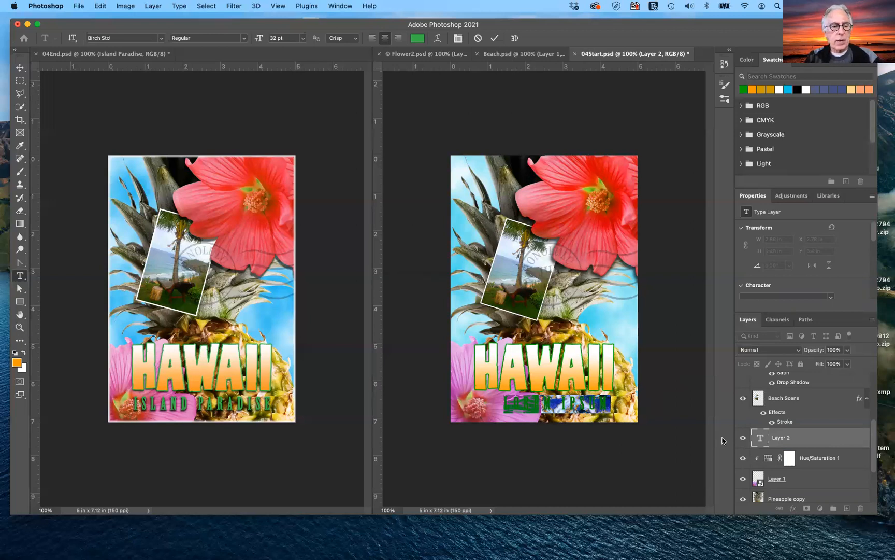
{"action": "type", "text": "ISLAND"}
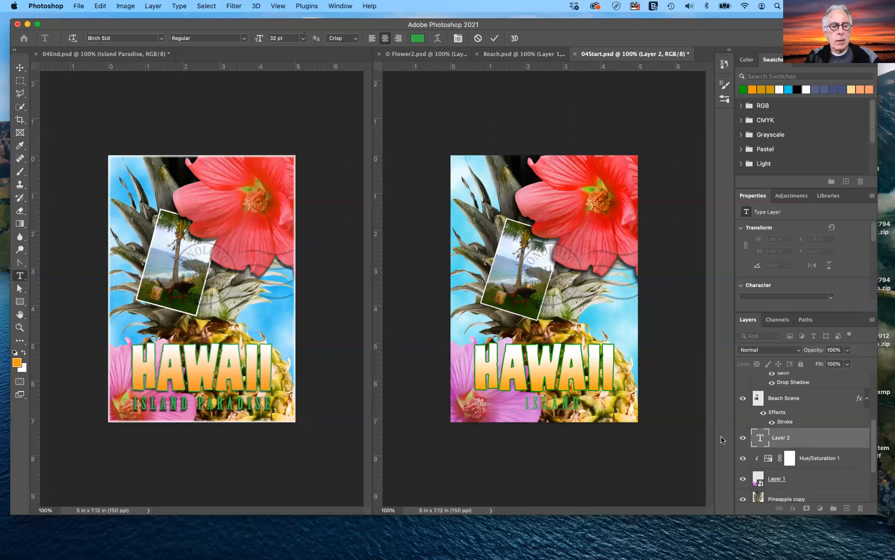
{"action": "type", "text": " PARA"}
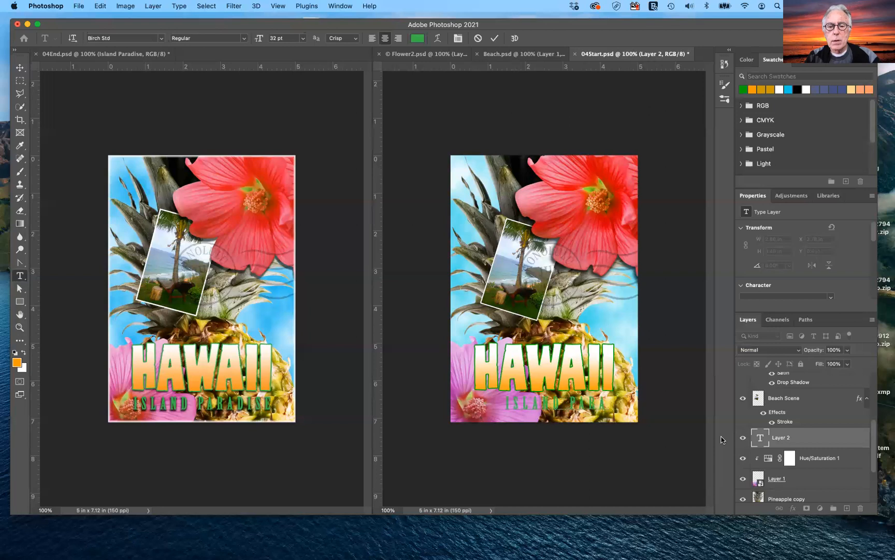
{"action": "type", "text": "DISE"}
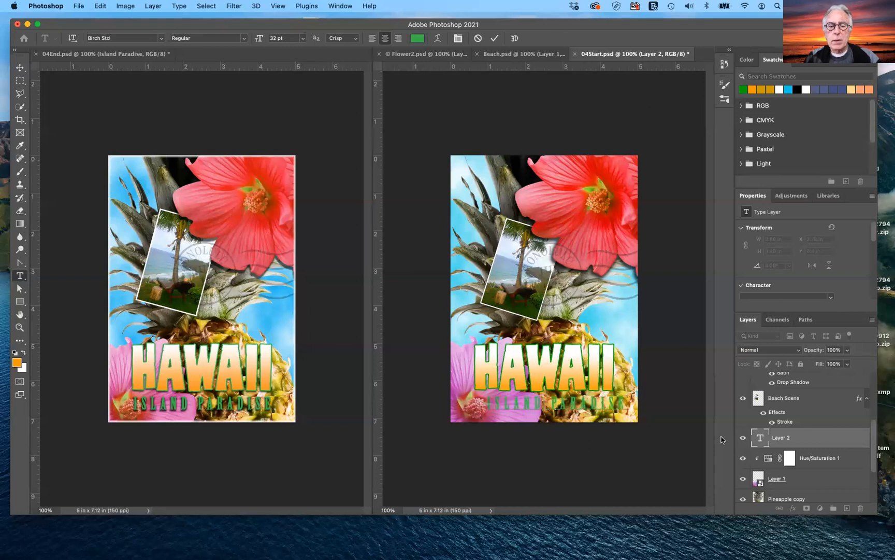
{"action": "left_click", "coordinate": [19, 68]}
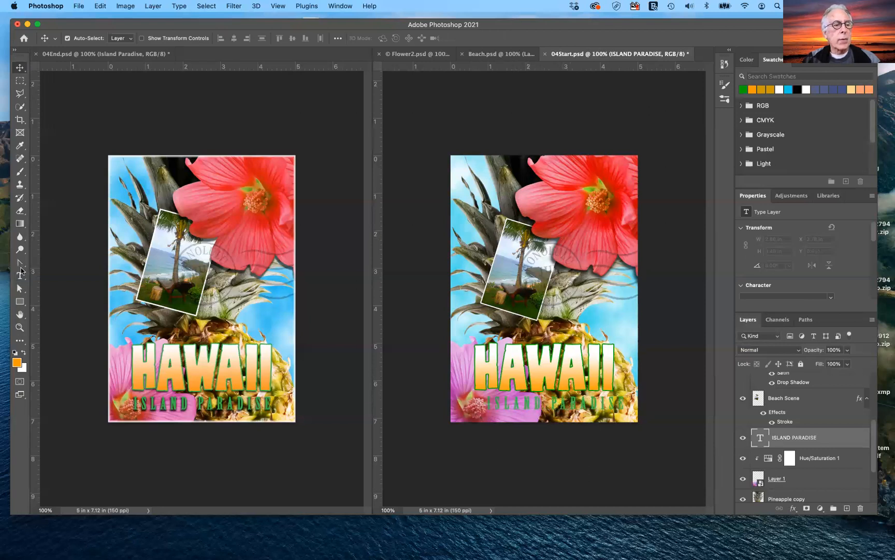
- Bring up the Character settings for the ISLAND PARADISE text and centre the text beneath HAWAII, at about X 0.68 in and Y 6.38 in
{"action": "left_click", "coordinate": [20, 277]}
{"action": "left_click", "coordinate": [544, 397]}
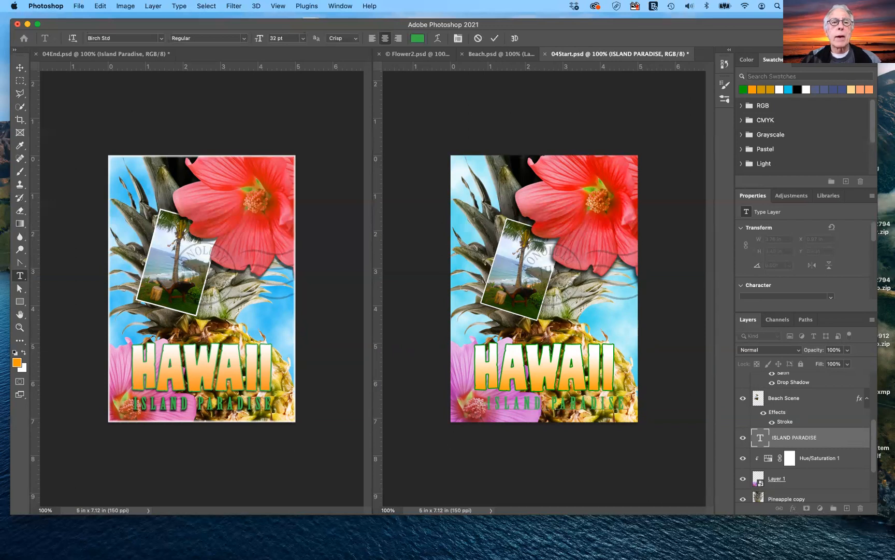
{"action": "left_click", "coordinate": [344, 8]}
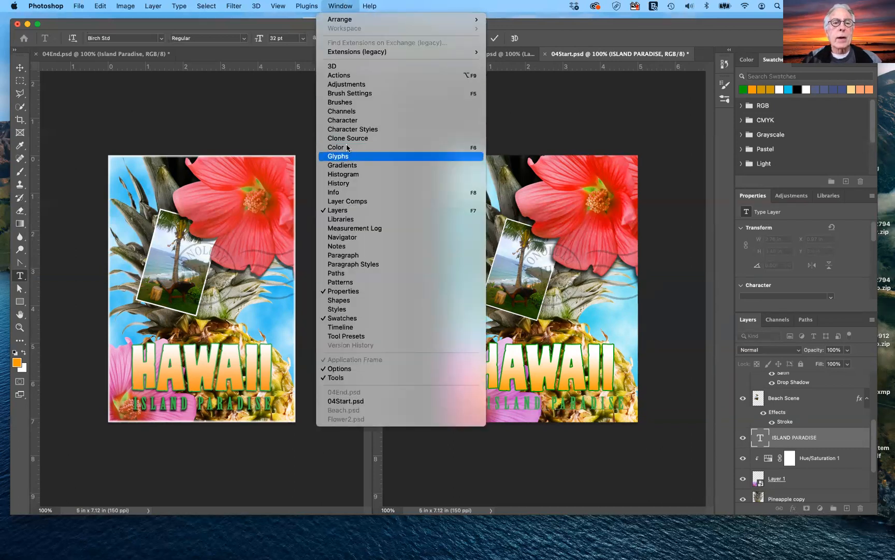
{"action": "left_click", "coordinate": [347, 120]}
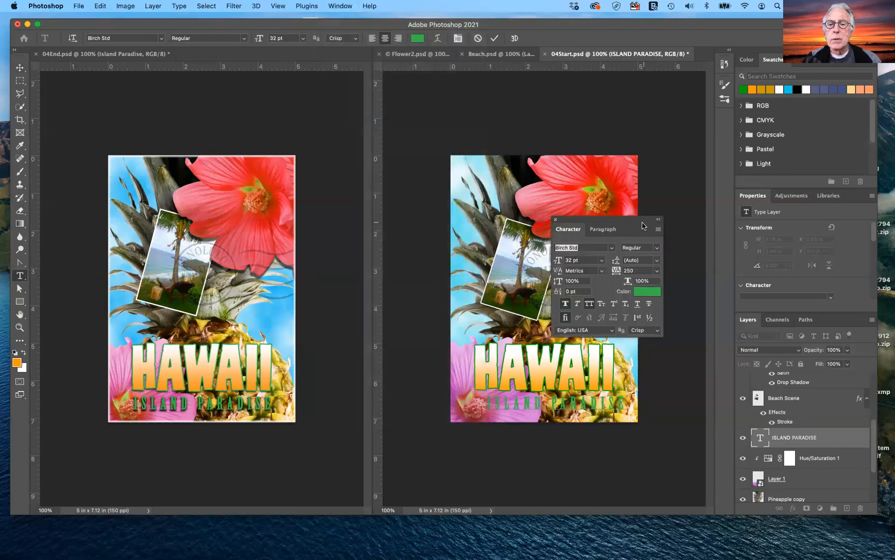
{"action": "left_click_drag", "start_coordinate": [641, 222], "coordinate": [423, 158]}
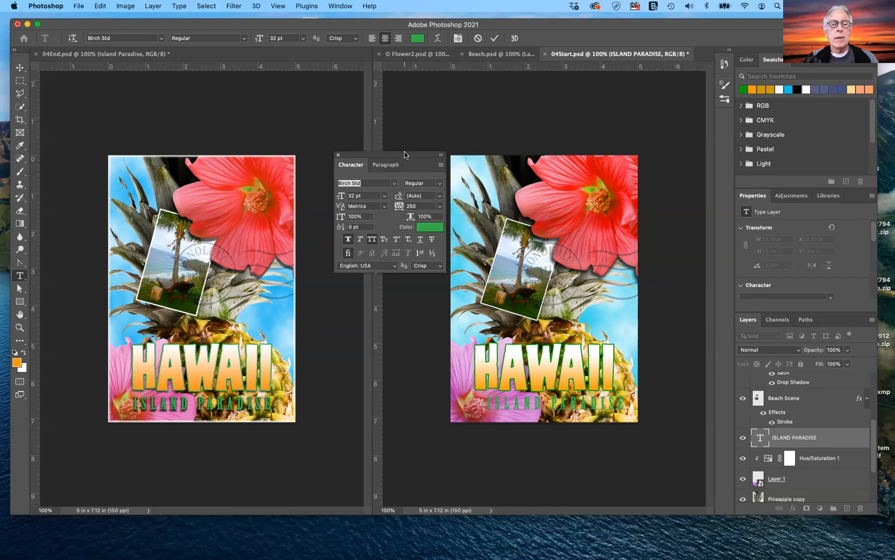
{"action": "left_click_drag", "start_coordinate": [405, 155], "coordinate": [389, 106]}
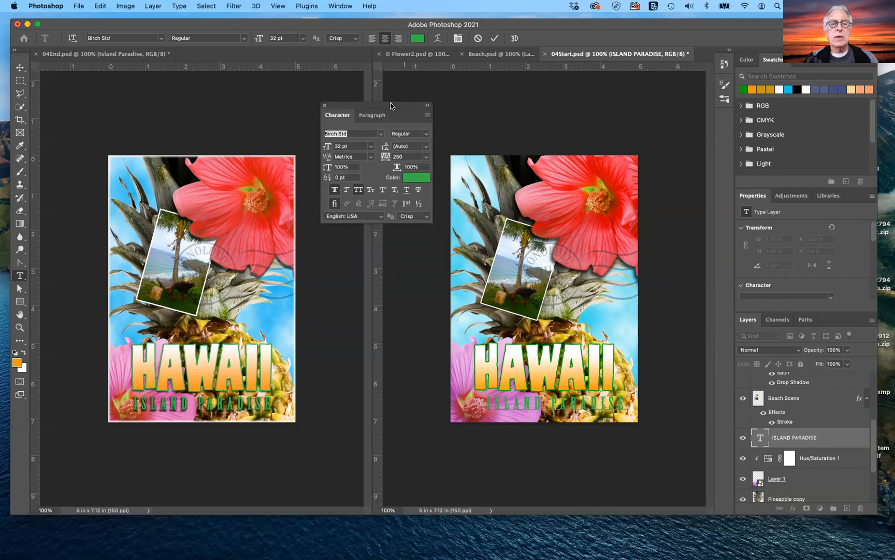
{"action": "left_click", "coordinate": [20, 69]}
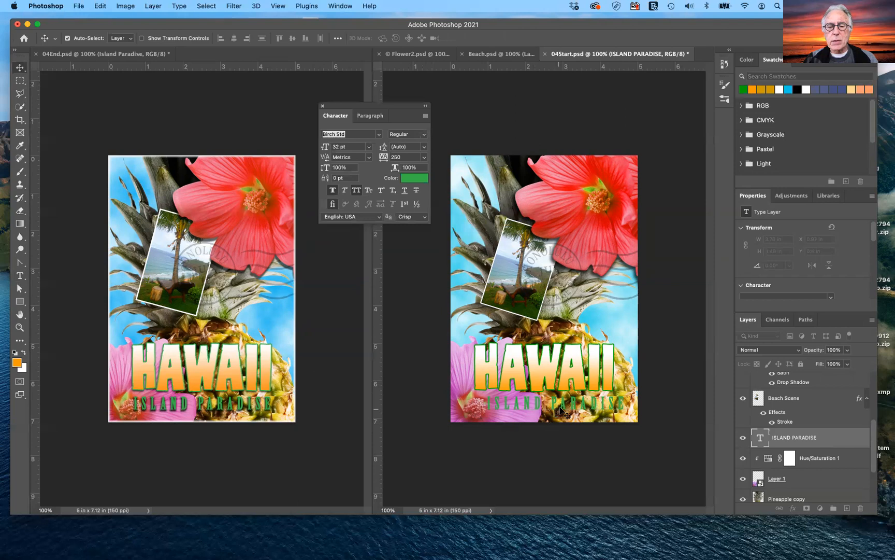
{"action": "left_click_drag", "start_coordinate": [562, 410], "coordinate": [553, 409]}
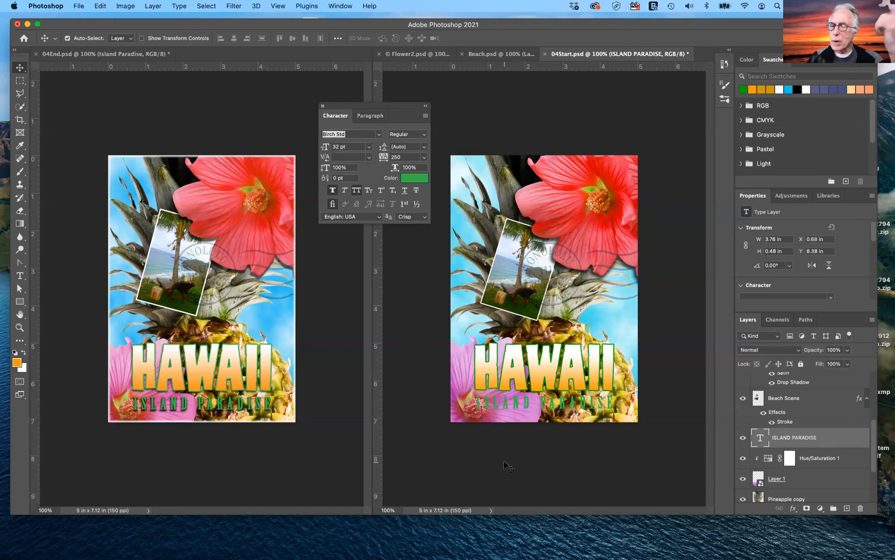
- Give the ISLAND PARADISE text a Drop Shadow and an Inner Bevel with a size of 4 px
{"action": "left_click", "coordinate": [794, 509]}
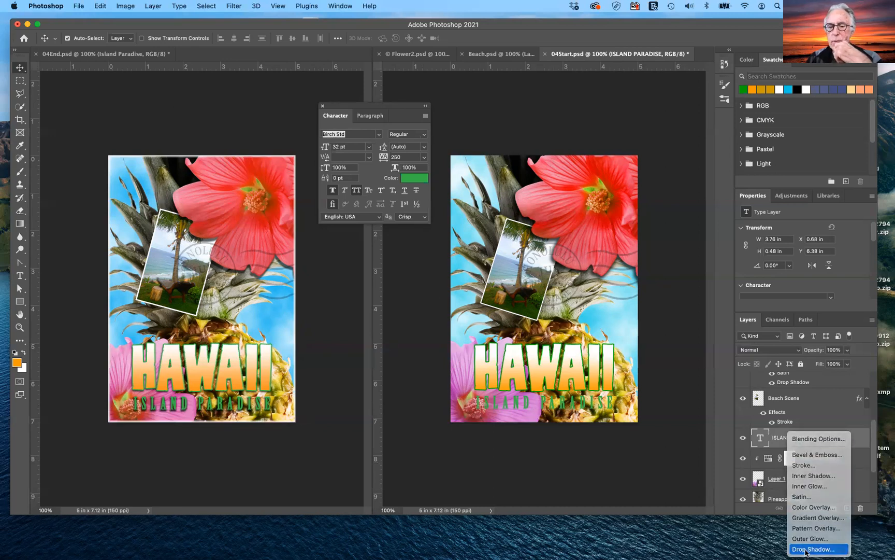
{"action": "left_click", "coordinate": [805, 549]}
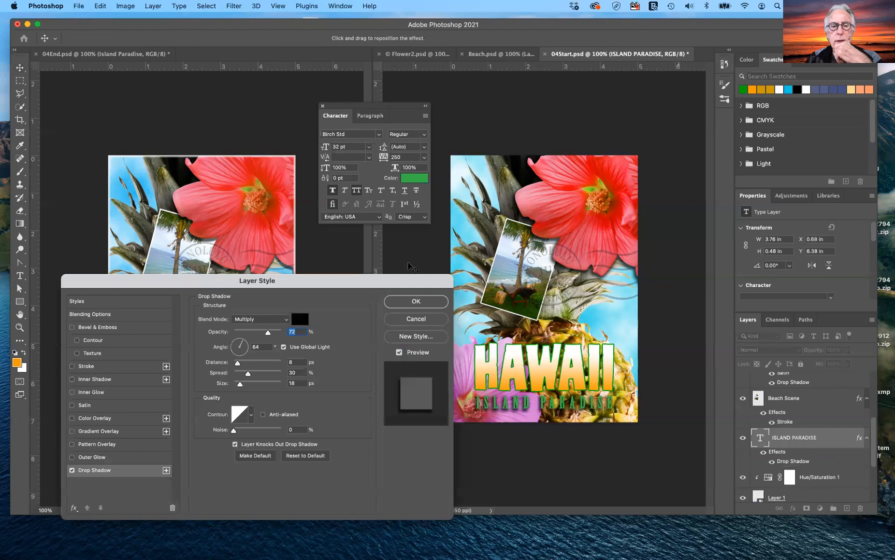
{"action": "left_click_drag", "start_coordinate": [390, 281], "coordinate": [439, 65]}
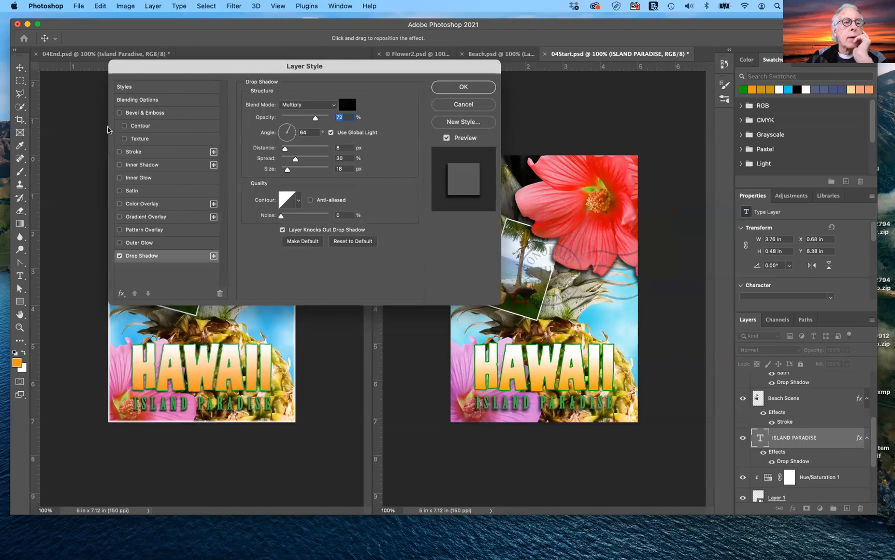
{"action": "left_click", "coordinate": [139, 113]}
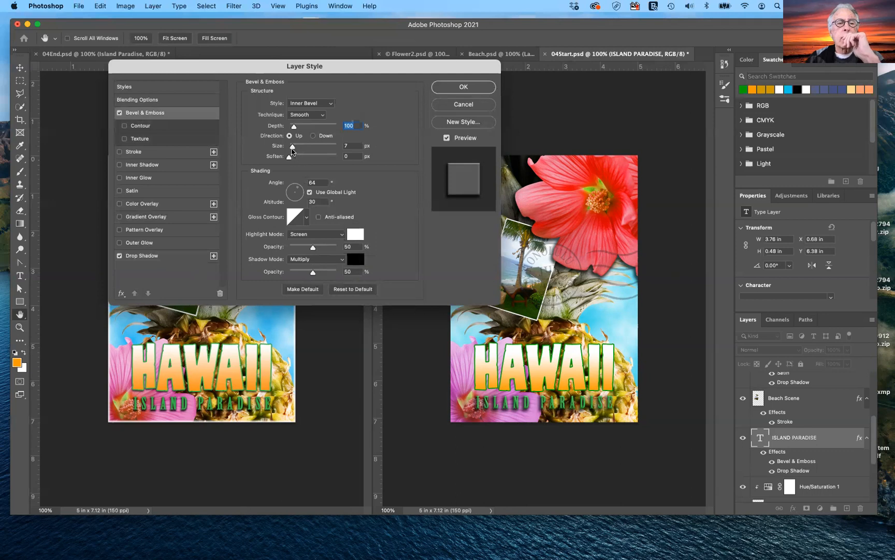
{"action": "left_click_drag", "start_coordinate": [292, 149], "coordinate": [290, 151]}
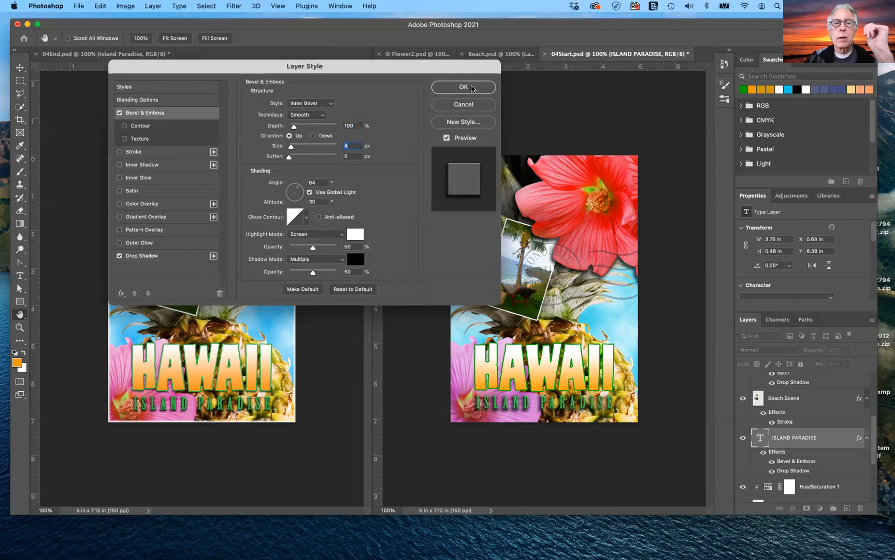
{"action": "left_click", "coordinate": [472, 89]}
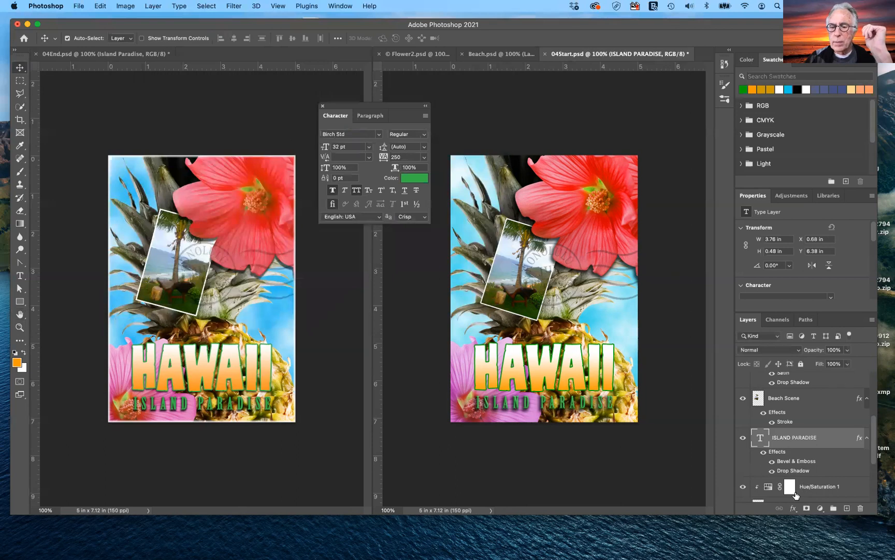
- Set the ISLAND PARADISE text's Drop Shadow distance to 6 px and its spread to 23%
{"action": "double_click", "coordinate": [793, 471]}
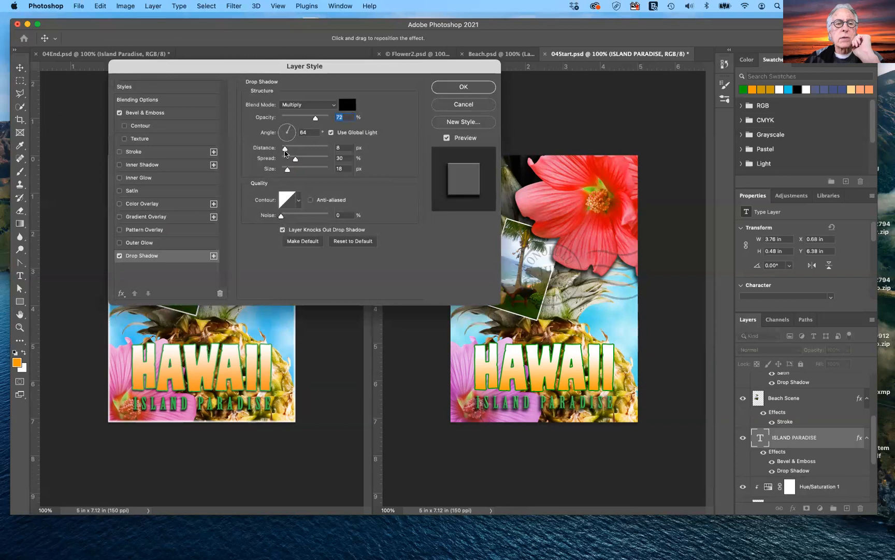
{"action": "left_click_drag", "start_coordinate": [284, 149], "coordinate": [283, 150]}
{"action": "left_click_drag", "start_coordinate": [294, 160], "coordinate": [291, 161]}
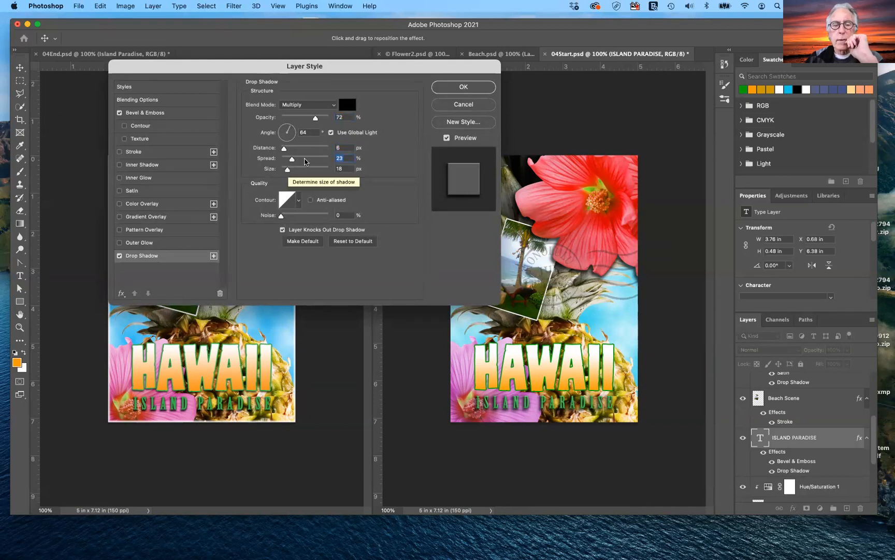
{"action": "left_click", "coordinate": [456, 91]}
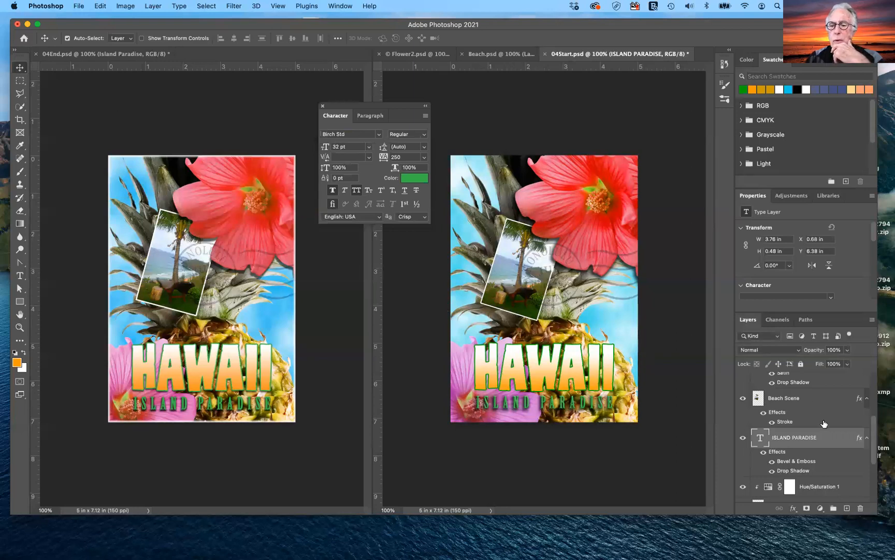
- Create a new empty layer above the Postage layer and name it BORDER
{"action": "scroll", "coordinate": [824, 424], "scroll_direction": "up", "scroll_amount": 5}
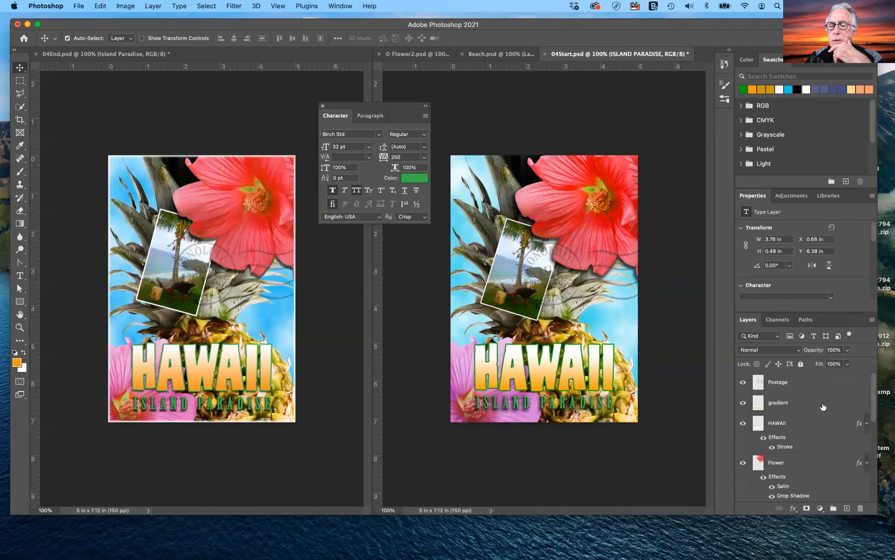
{"action": "left_click", "coordinate": [798, 384]}
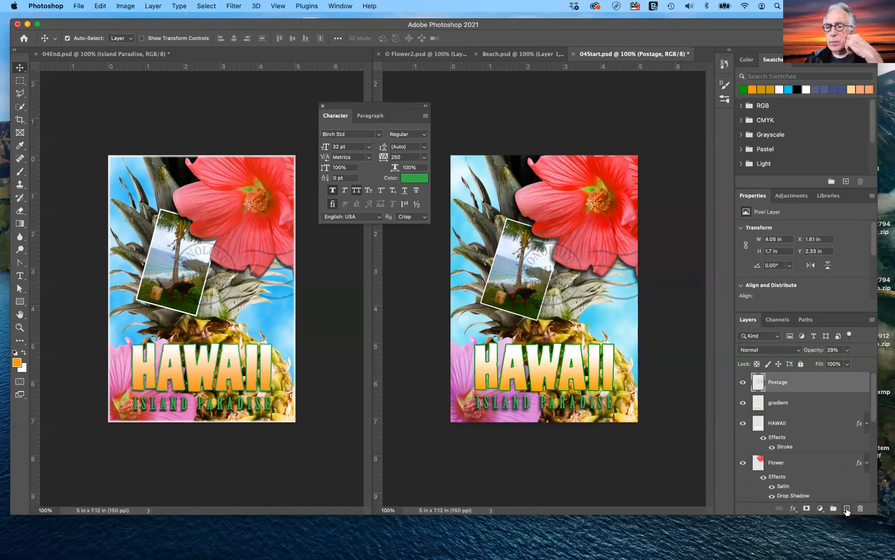
{"action": "left_click", "coordinate": [846, 509]}
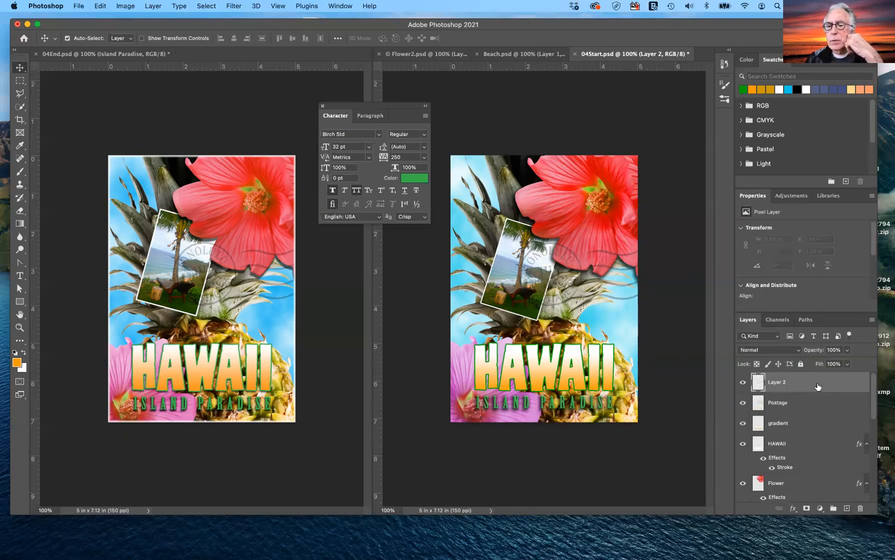
{"action": "double_click", "coordinate": [782, 383]}
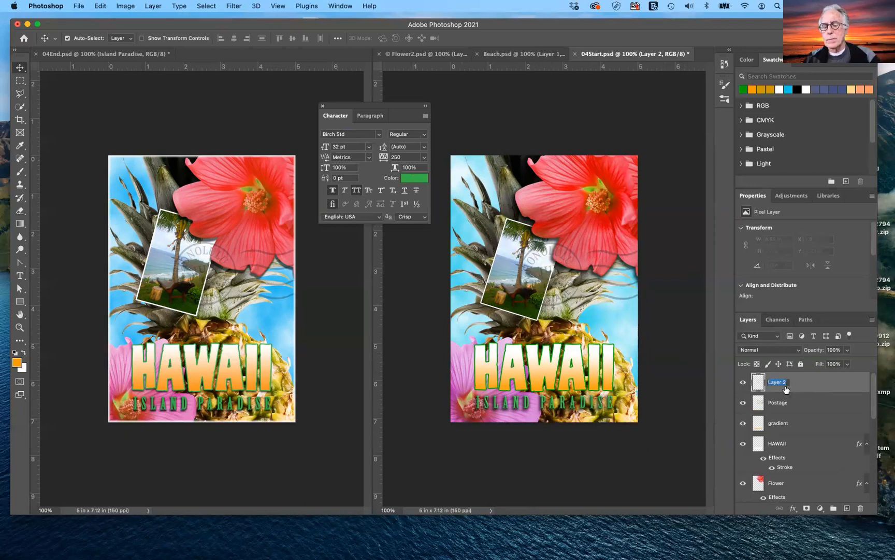
{"action": "type", "text": "BORDER"}
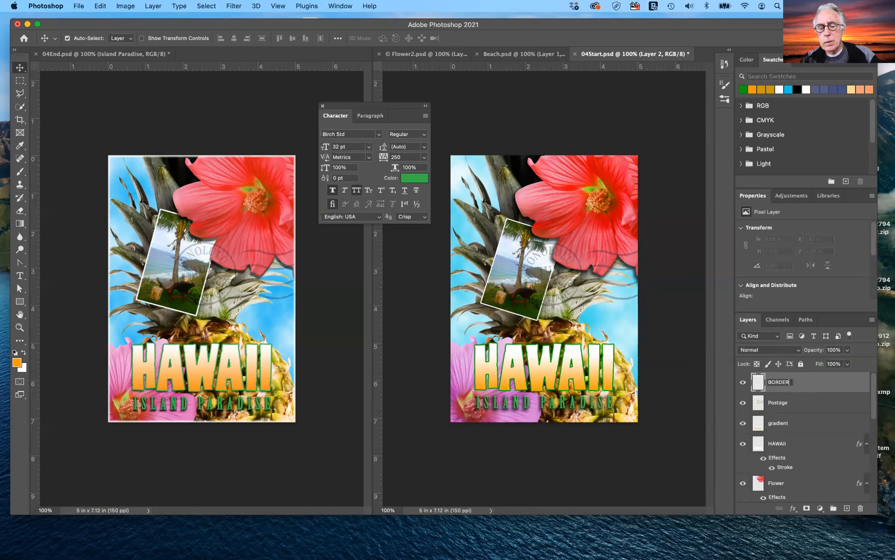
{"action": "key", "text": "Return"}
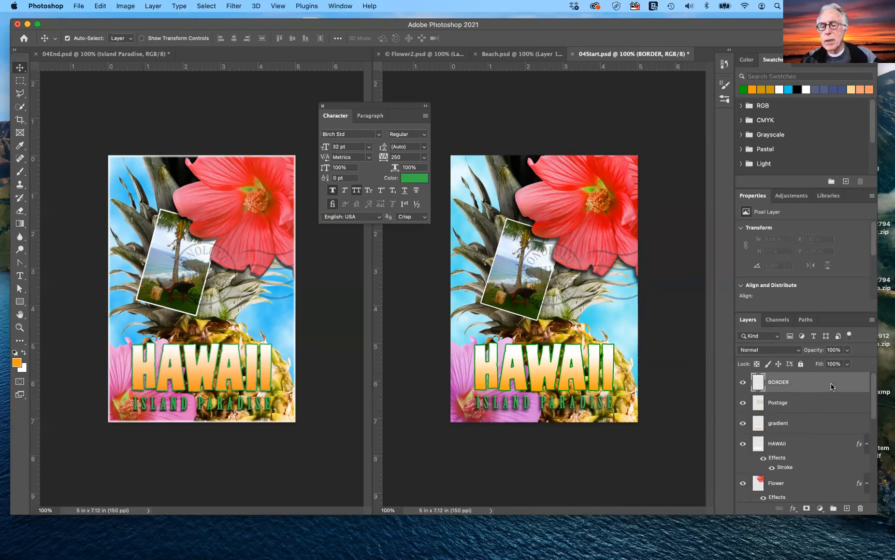
{"action": "left_click", "coordinate": [793, 509]}
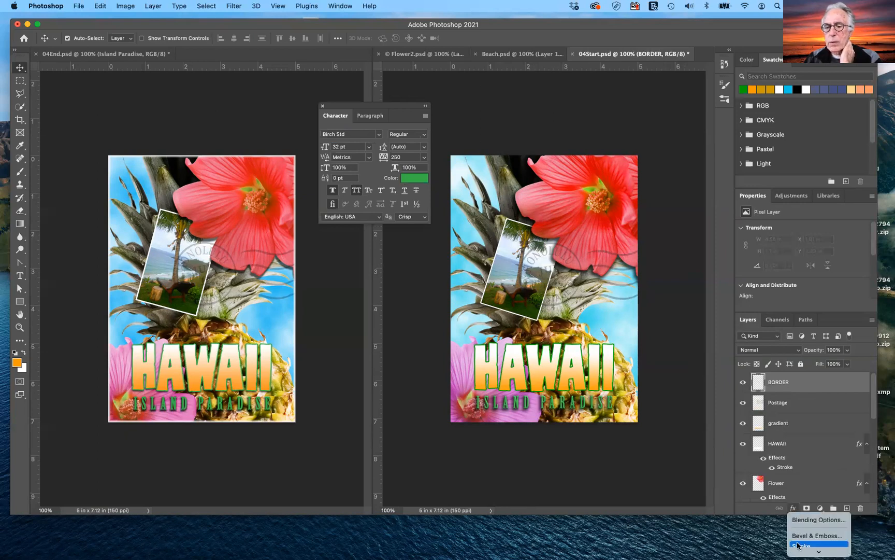
{"action": "left_click", "coordinate": [798, 545]}
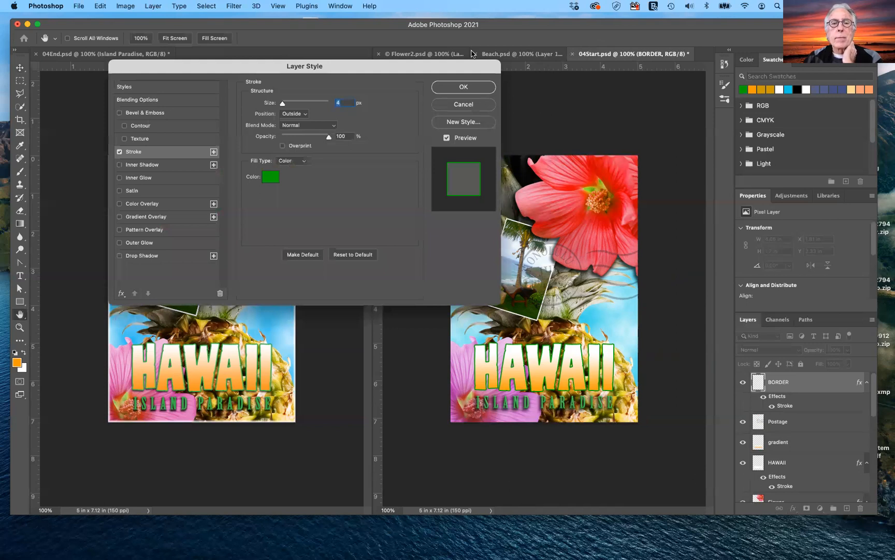
{"action": "left_click_drag", "start_coordinate": [464, 64], "coordinate": [386, 111]}
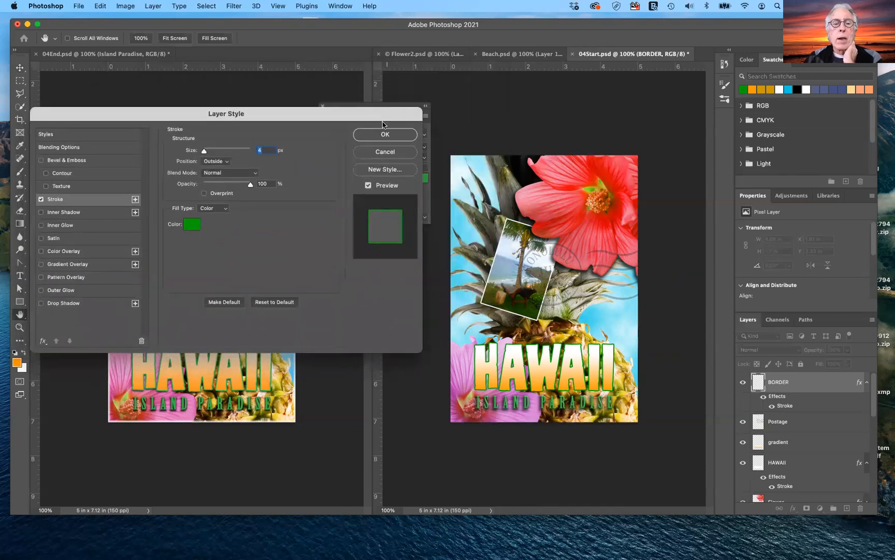
{"action": "left_click", "coordinate": [212, 162]}
{"action": "left_click", "coordinate": [213, 171]}
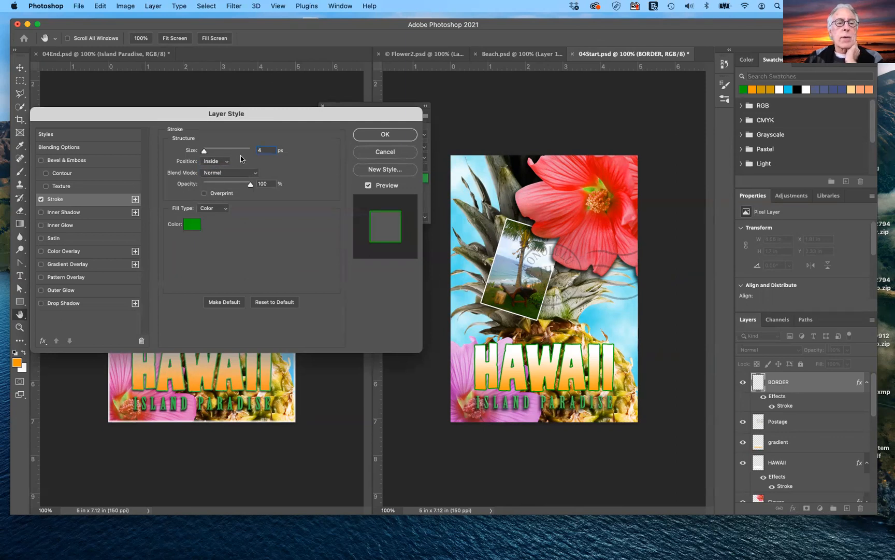
{"action": "left_click_drag", "start_coordinate": [203, 151], "coordinate": [215, 154]}
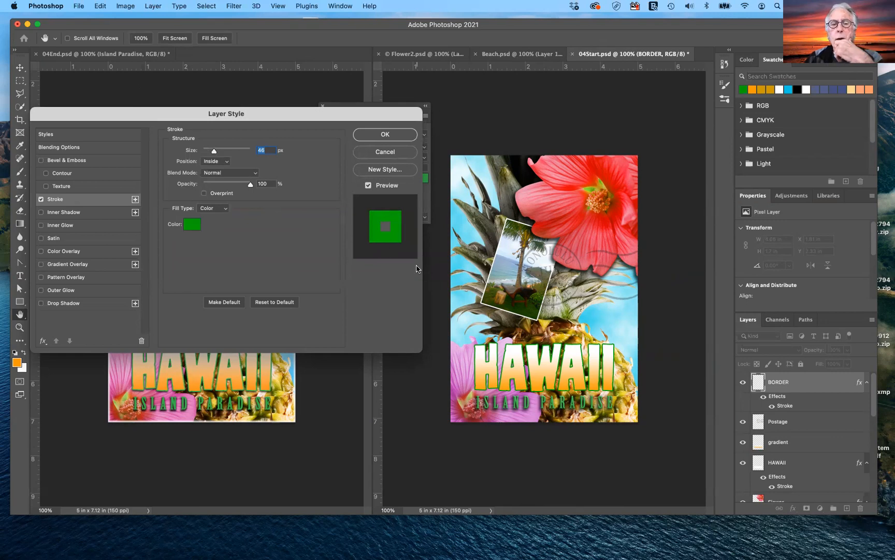
{"action": "left_click", "coordinate": [384, 152]}
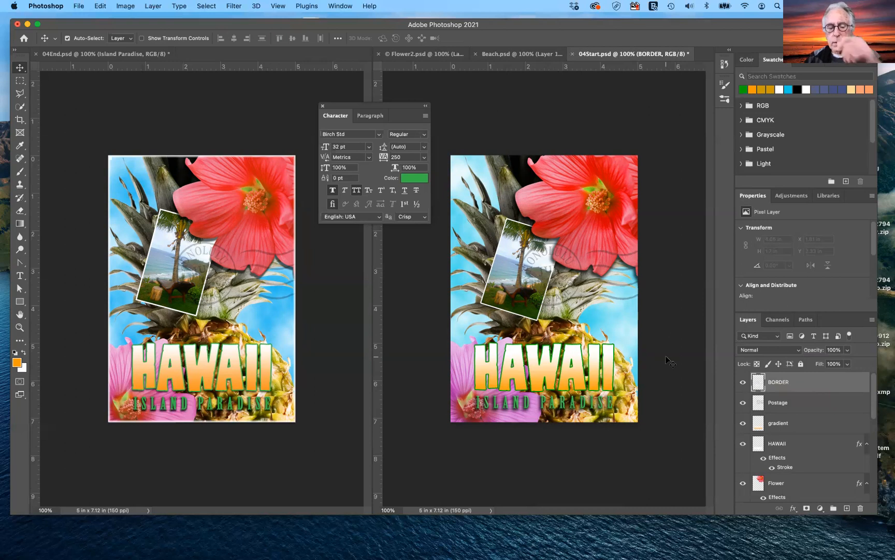
- Select the entire canvas and start a Stroke on the BORDER layer with white (ffffff) as its color
{"action": "key", "text": "super+a"}
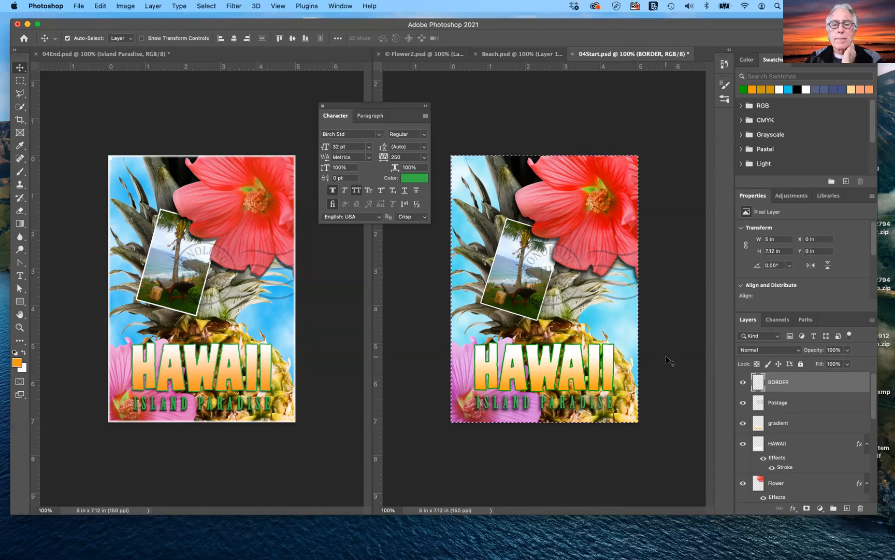
{"action": "left_click", "coordinate": [99, 6]}
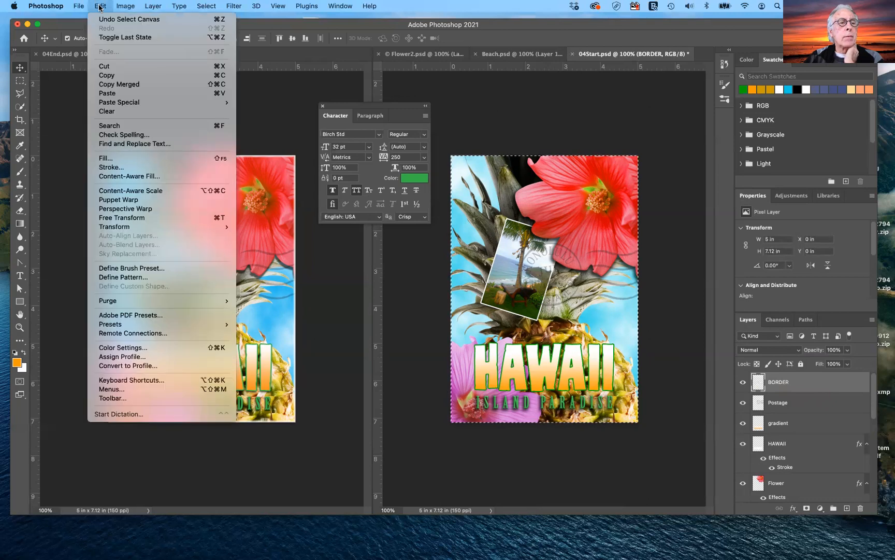
{"action": "left_click", "coordinate": [107, 167]}
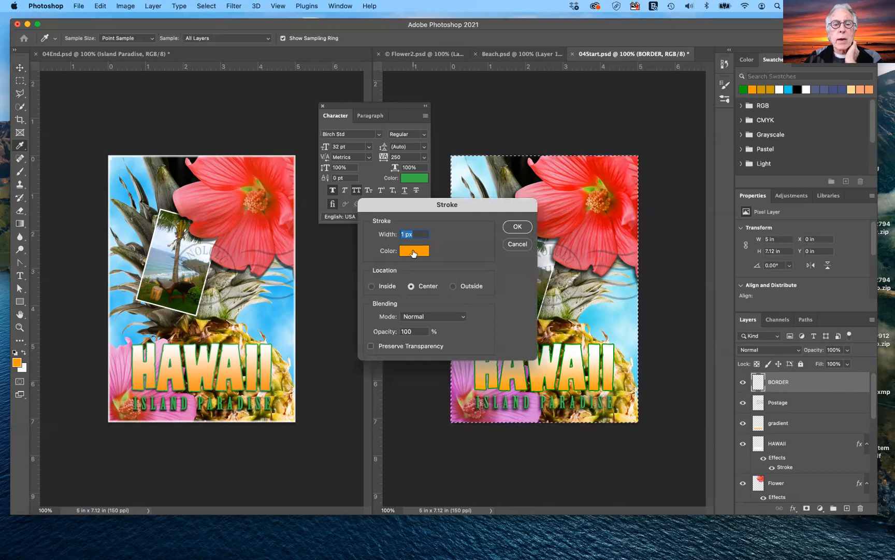
{"action": "left_click", "coordinate": [413, 251]}
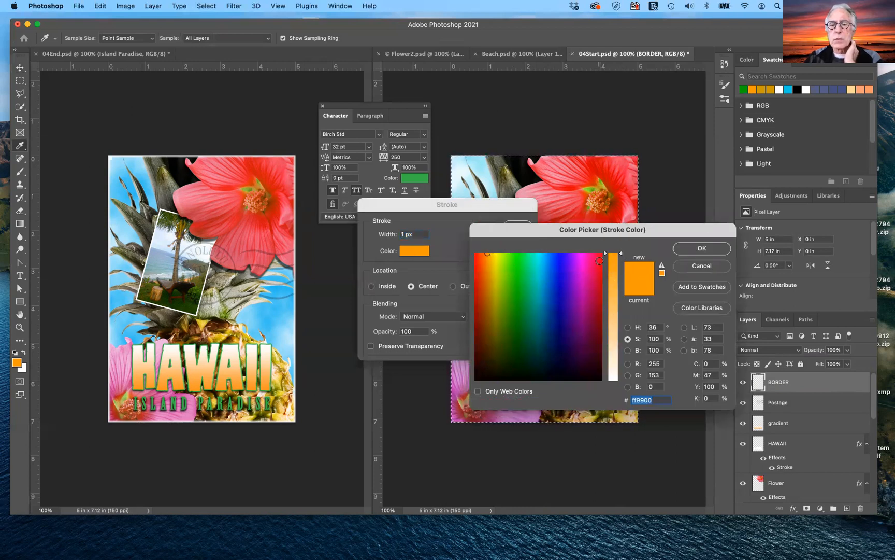
{"action": "left_click_drag", "start_coordinate": [607, 255], "coordinate": [610, 380]}
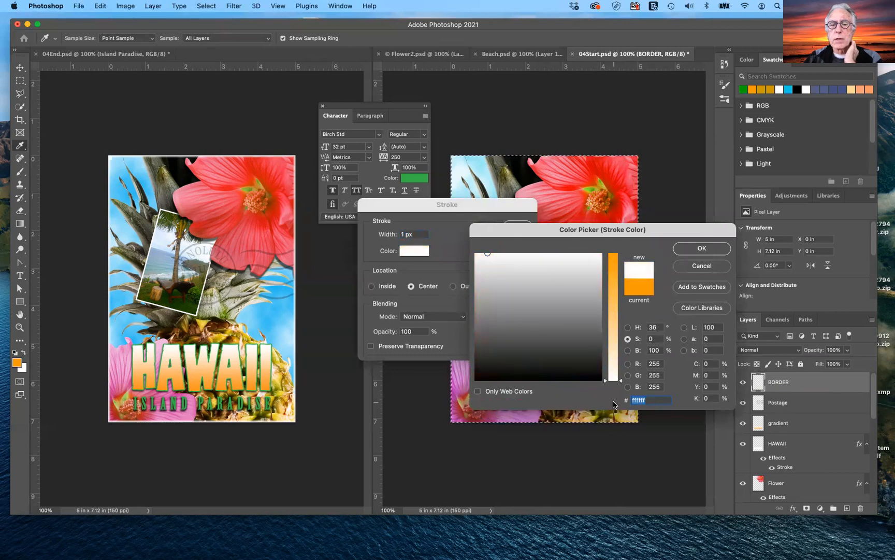
{"action": "left_click_drag", "start_coordinate": [491, 256], "coordinate": [473, 249]}
{"action": "left_click", "coordinate": [703, 250]}
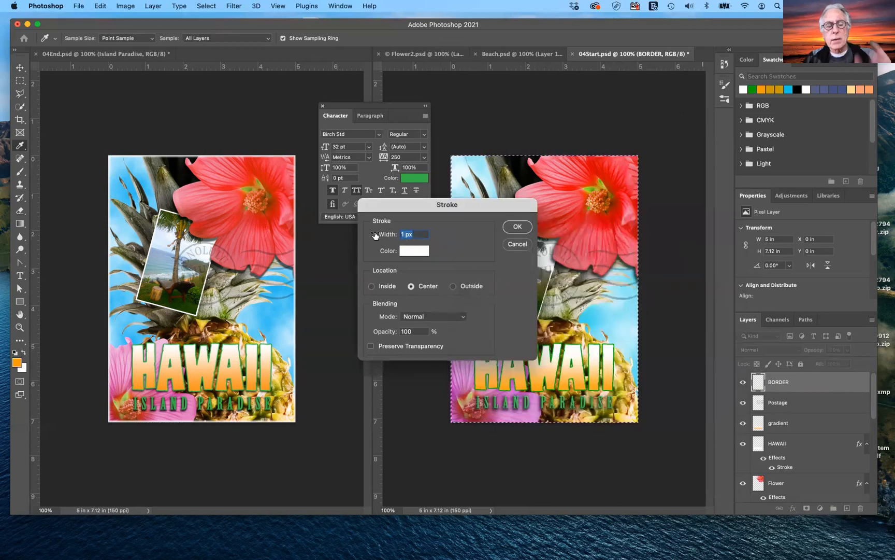
- Set the stroke width to 3 px and its location to Inside, and apply the stroke to the BORDER layer
{"action": "type", "text": "3"}
{"action": "key", "text": "Tab"}
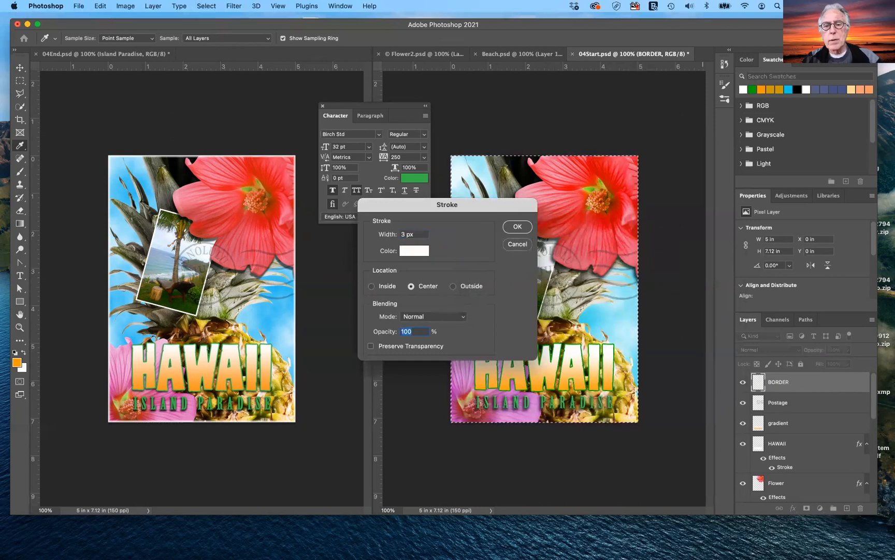
{"action": "left_click_drag", "start_coordinate": [399, 207], "coordinate": [317, 243]}
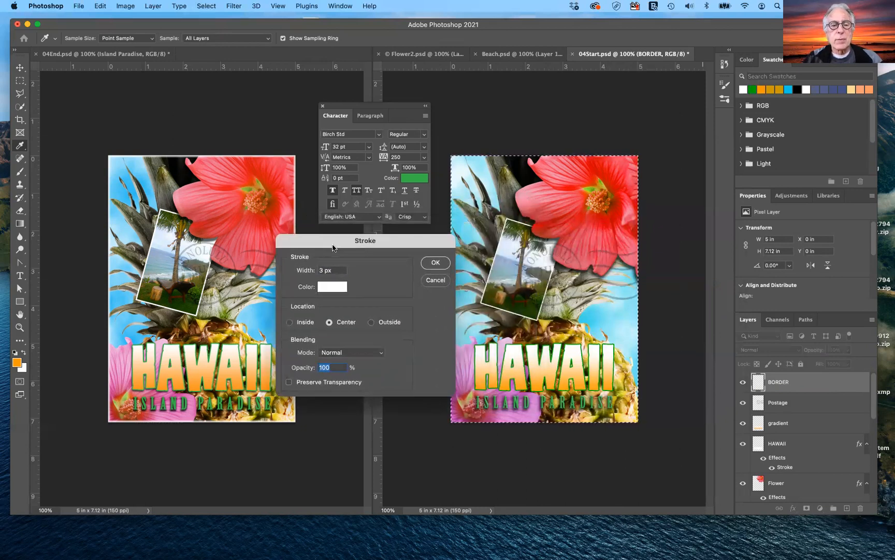
{"action": "left_click", "coordinate": [290, 322]}
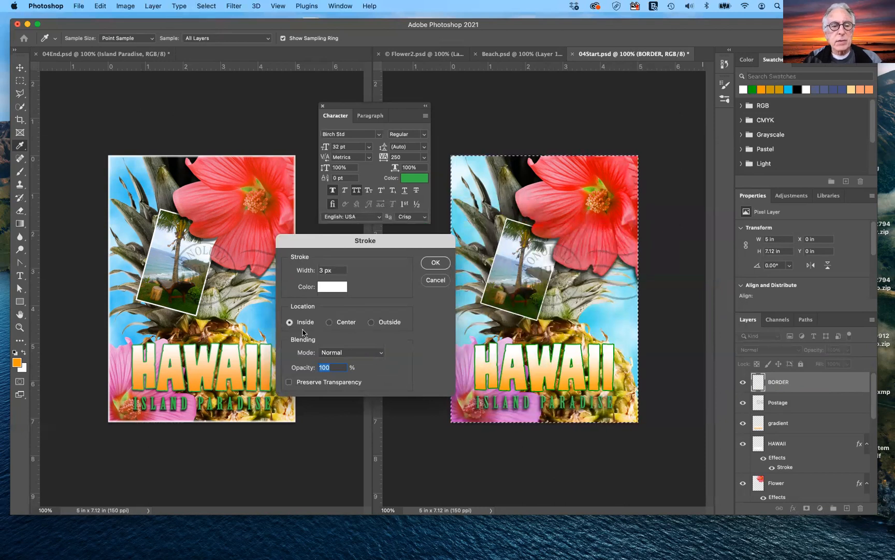
{"action": "left_click", "coordinate": [436, 262]}
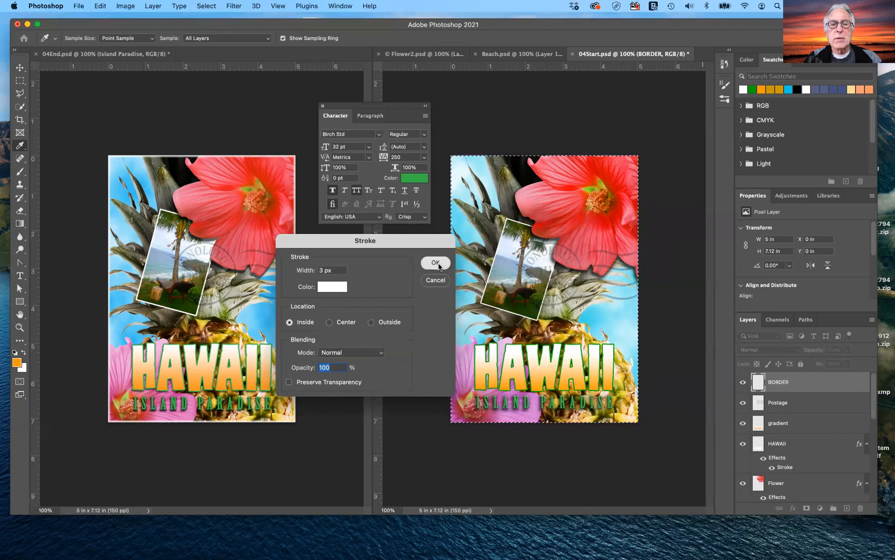
- Switch to the Move tool, deselect the canvas, and check the white border by hiding and showing the BORDER layer
{"action": "key", "text": "v"}
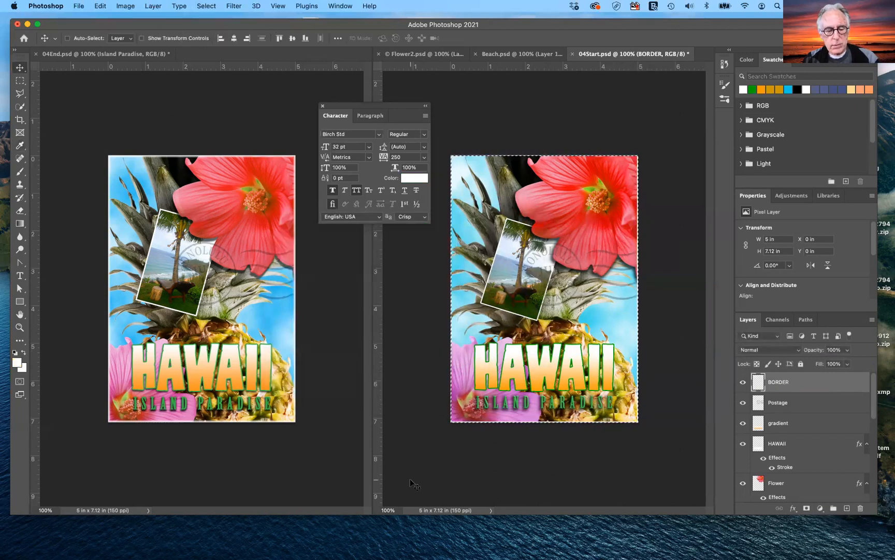
{"action": "key", "text": "super"}
{"action": "key", "text": "super"}
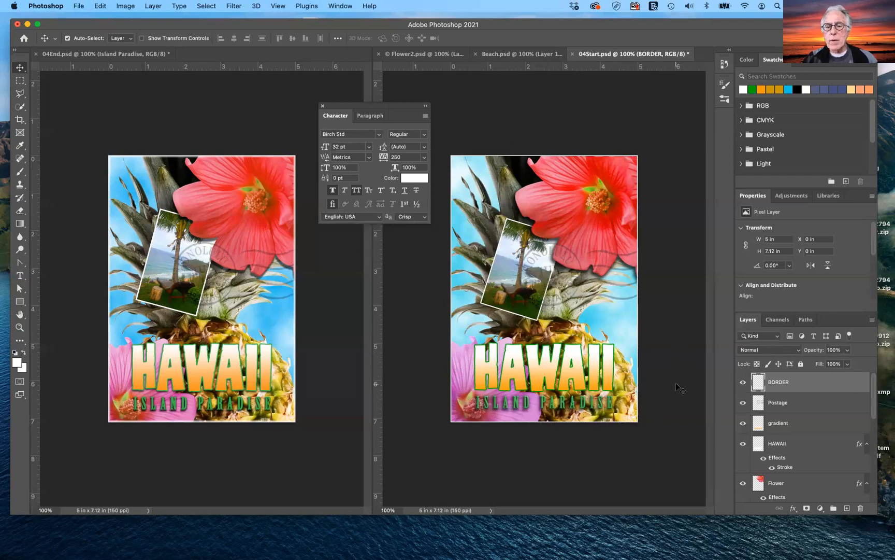
{"action": "left_click", "coordinate": [743, 382]}
{"action": "left_click", "coordinate": [743, 382]}
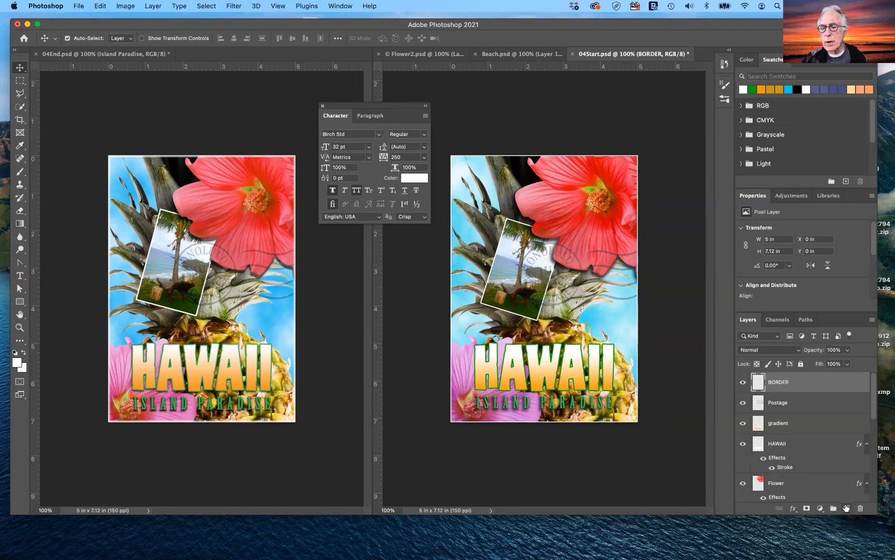
{"action": "left_click", "coordinate": [847, 507]}
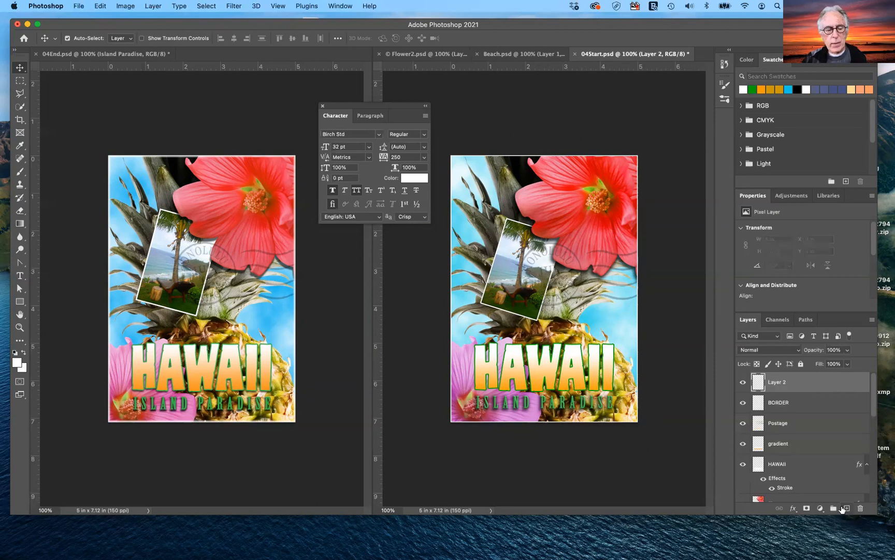
{"action": "key", "text": "super+a"}
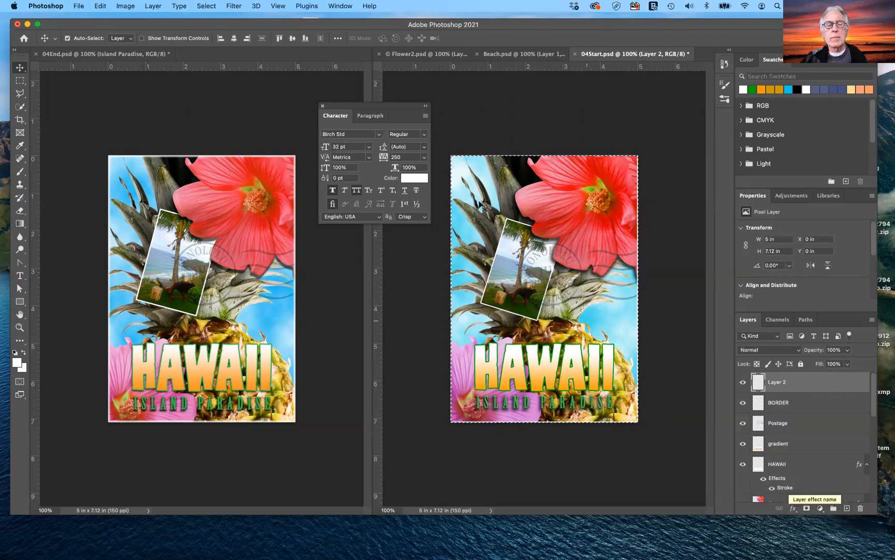
{"action": "left_click", "coordinate": [99, 7]}
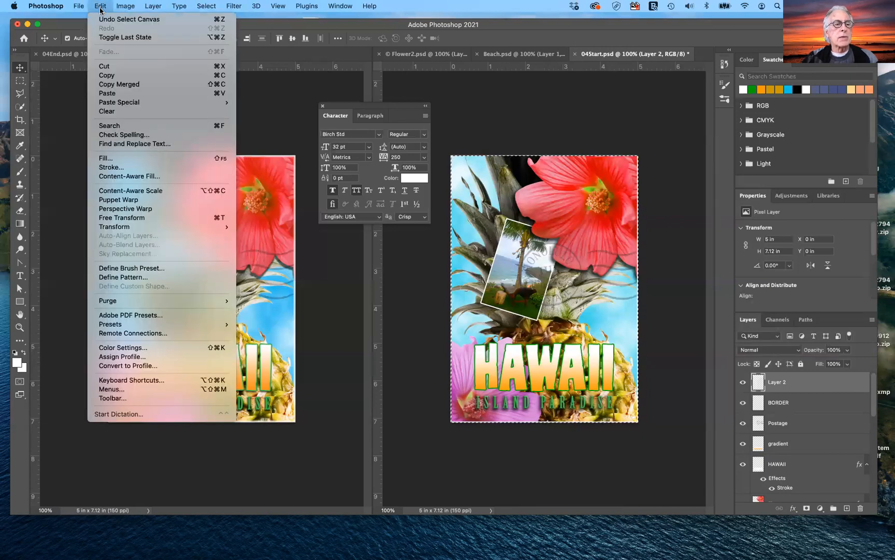
{"action": "left_click", "coordinate": [119, 168]}
{"action": "left_click_drag", "start_coordinate": [407, 245], "coordinate": [384, 243]}
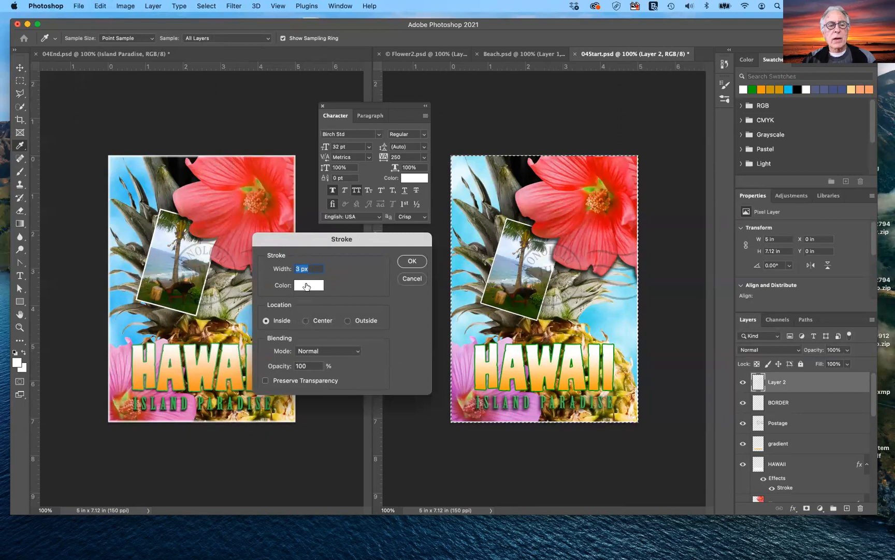
{"action": "left_click", "coordinate": [407, 278]}
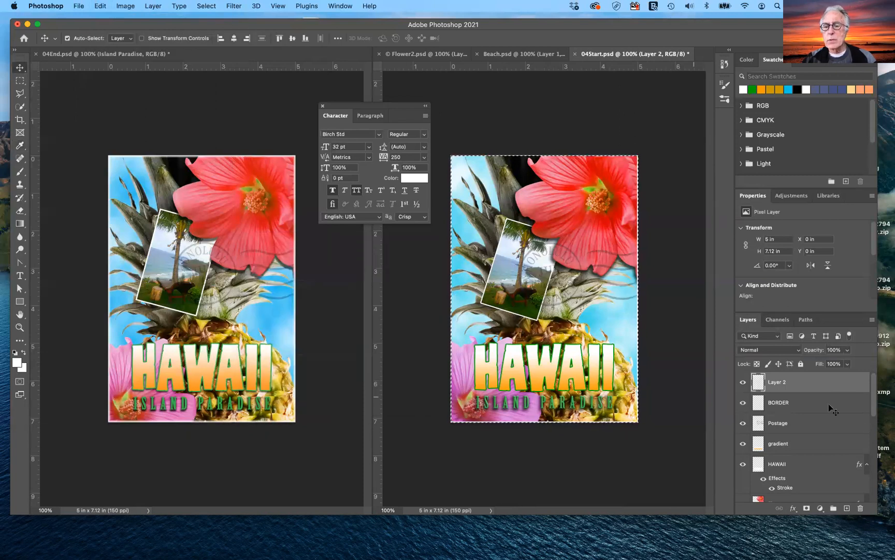
{"action": "left_click_drag", "start_coordinate": [851, 424], "coordinate": [861, 509]}
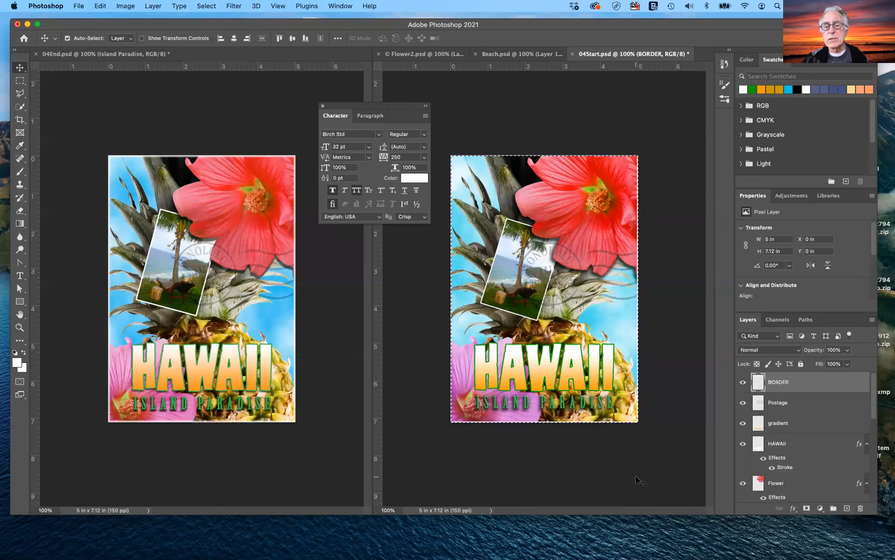
{"action": "key", "text": "super+d"}
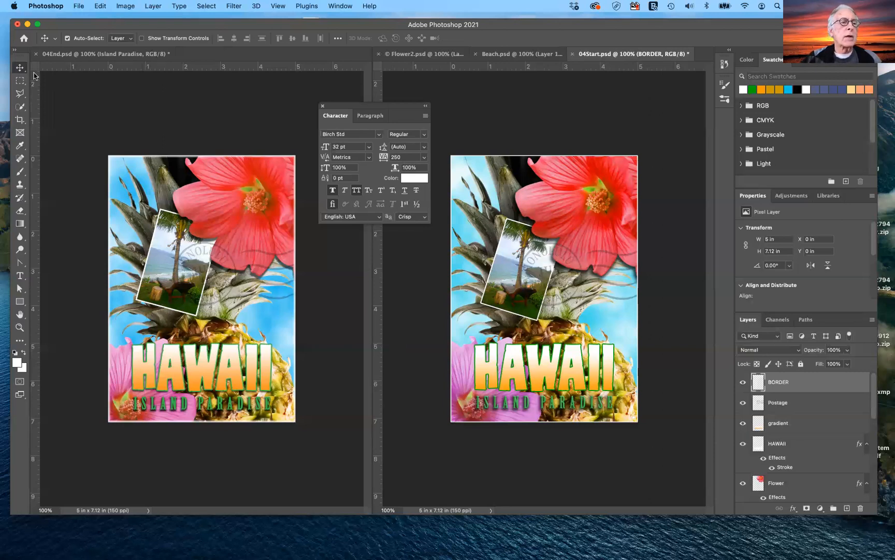
- Save the postcard on the computer as 04StartWorkingFile.psd in the Lesson04 folder, in Photoshop format with layers and maximized compatibility
{"action": "left_click", "coordinate": [80, 6]}
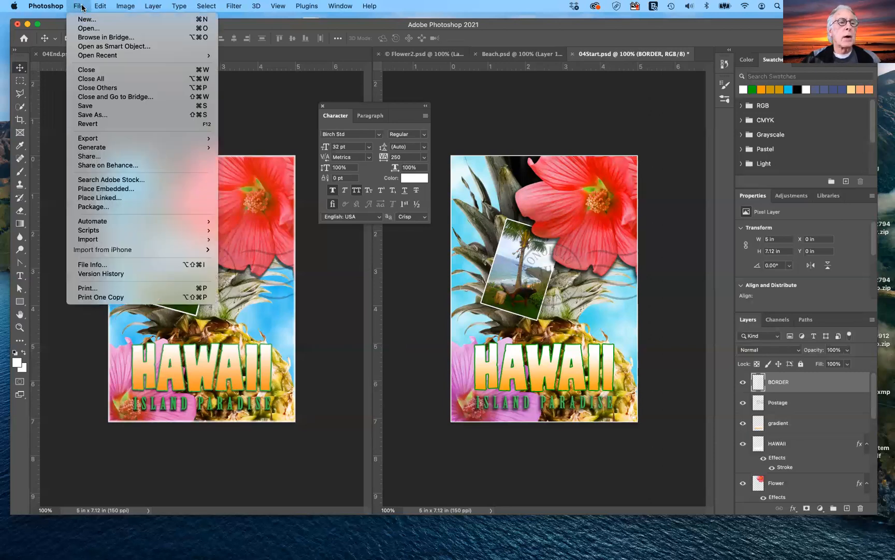
{"action": "left_click", "coordinate": [103, 115]}
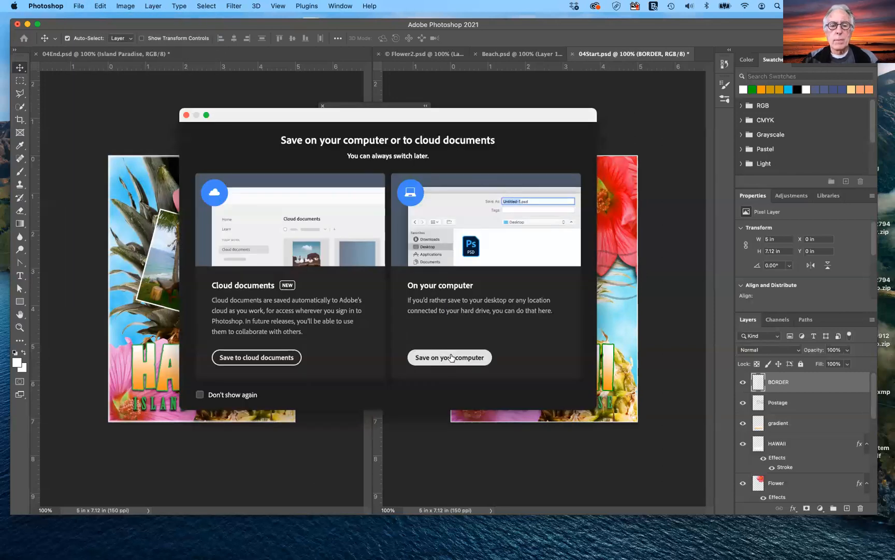
{"action": "left_click", "coordinate": [451, 357]}
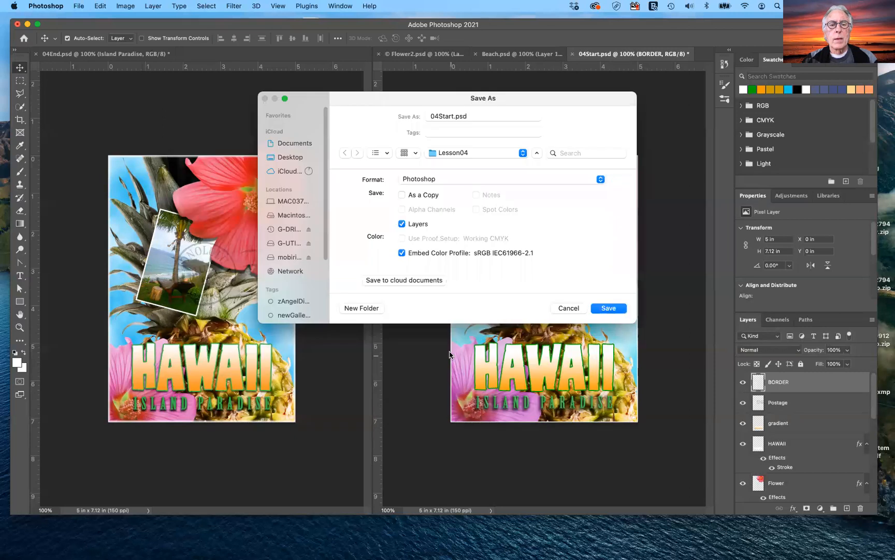
{"action": "left_click", "coordinate": [453, 117]}
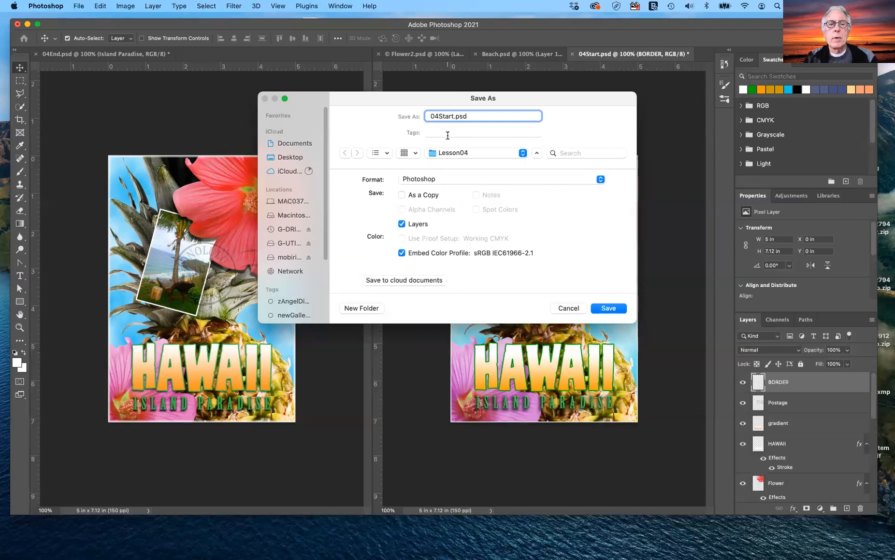
{"action": "type", "text": "Wo"}
{"action": "type", "text": "rkingFi"}
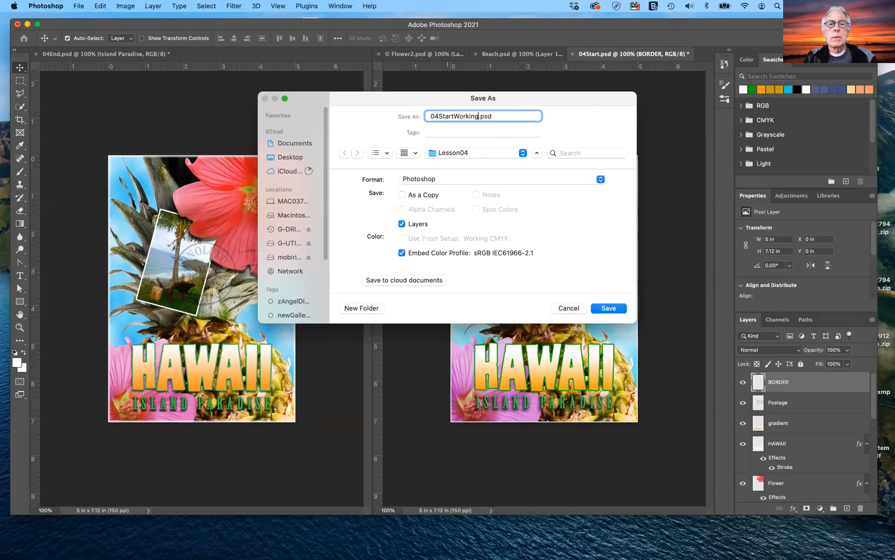
{"action": "type", "text": "le"}
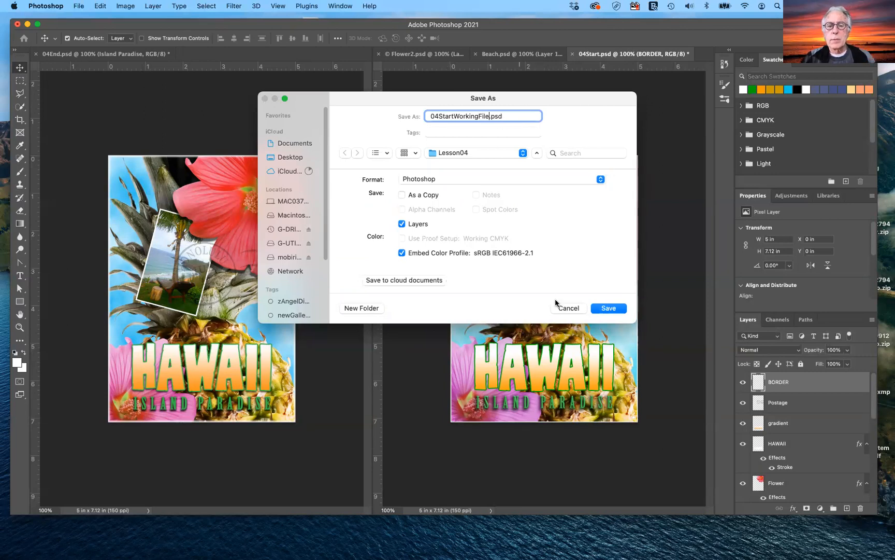
{"action": "left_click", "coordinate": [610, 309]}
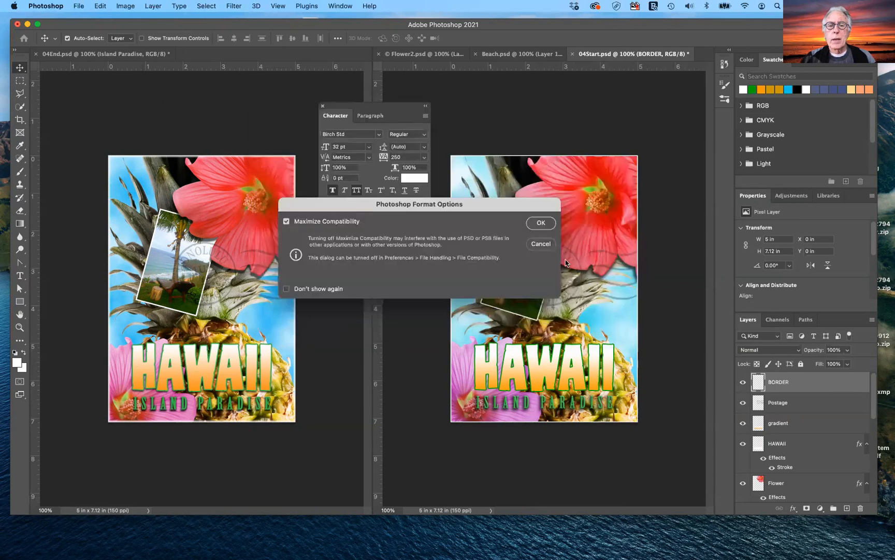
{"action": "left_click", "coordinate": [543, 223]}
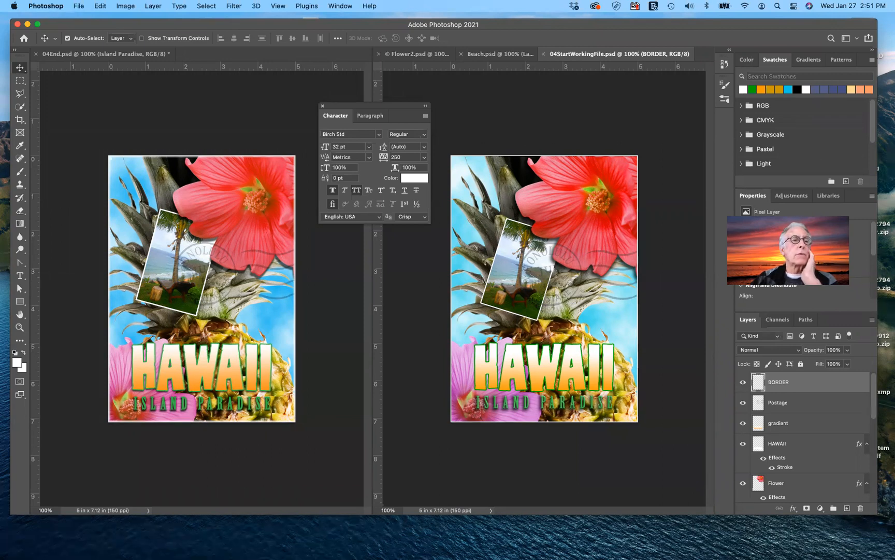
- Review which drives are active in the Scratch Disks preferences and close the preferences
{"action": "left_click", "coordinate": [49, 7]}
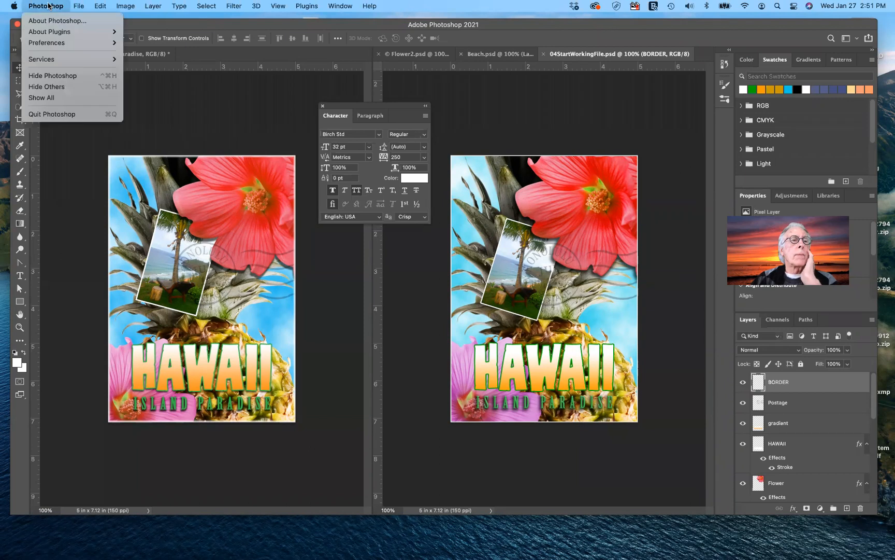
{"action": "mouse_move", "coordinate": [53, 43]}
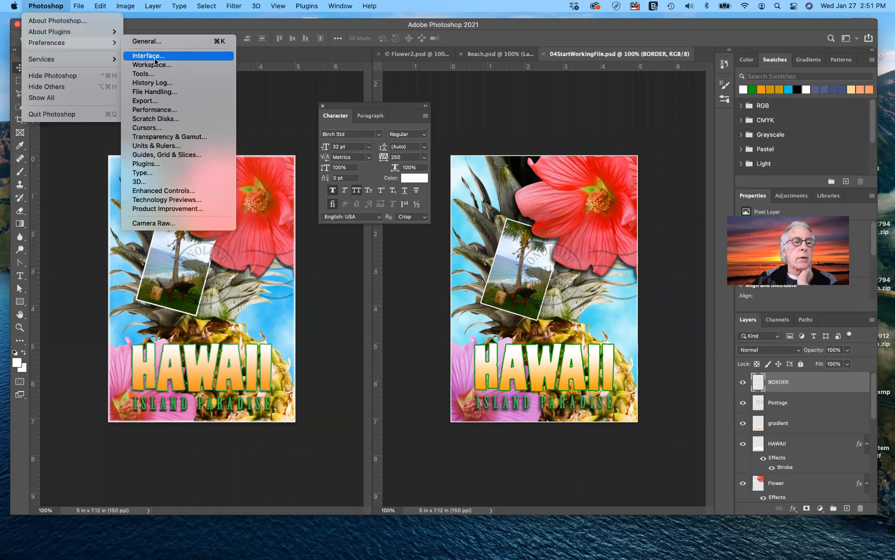
{"action": "left_click", "coordinate": [156, 118]}
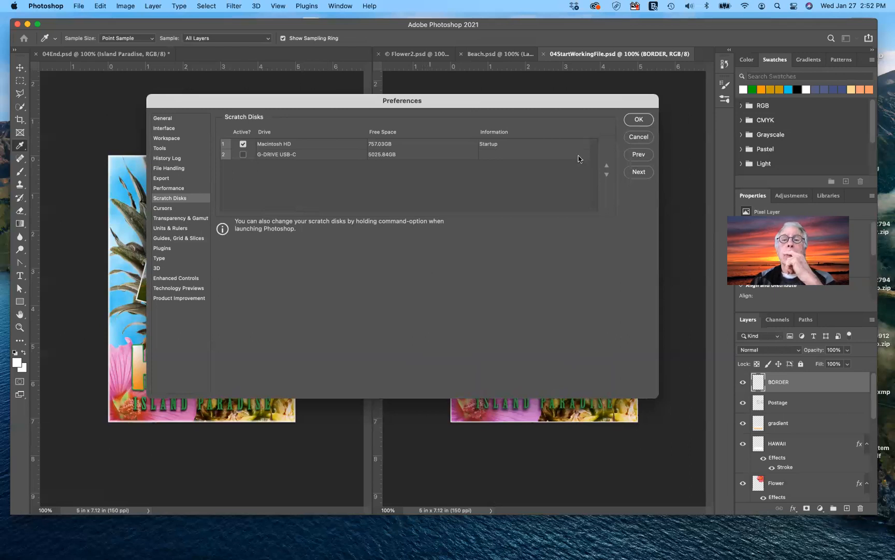
{"action": "left_click", "coordinate": [637, 120]}
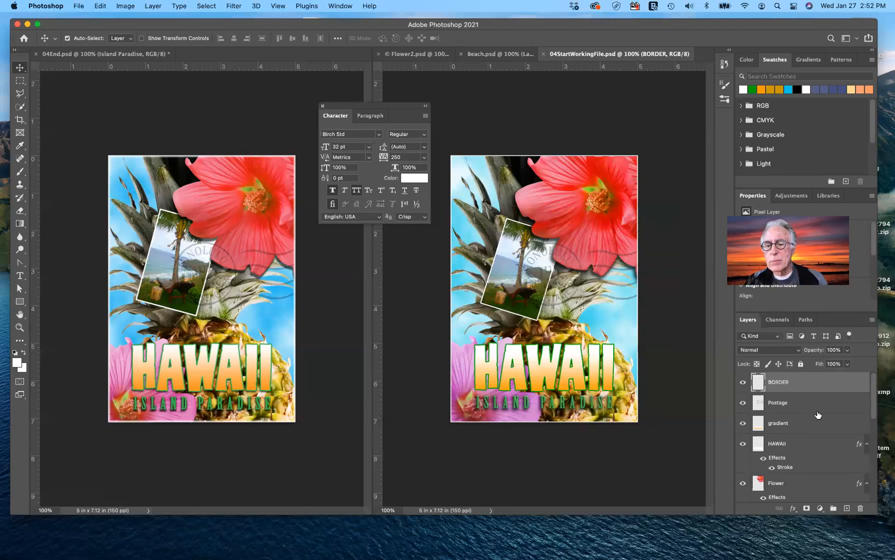
- Create a new layer group, put the BORDER, Postage and gradient layers inside it, and check it by collapsing and expanding the group
{"action": "scroll", "coordinate": [818, 415], "scroll_direction": "down", "scroll_amount": 1}
{"action": "scroll", "coordinate": [817, 414], "scroll_direction": "down", "scroll_amount": 2}
{"action": "scroll", "coordinate": [818, 415], "scroll_direction": "up", "scroll_amount": 3}
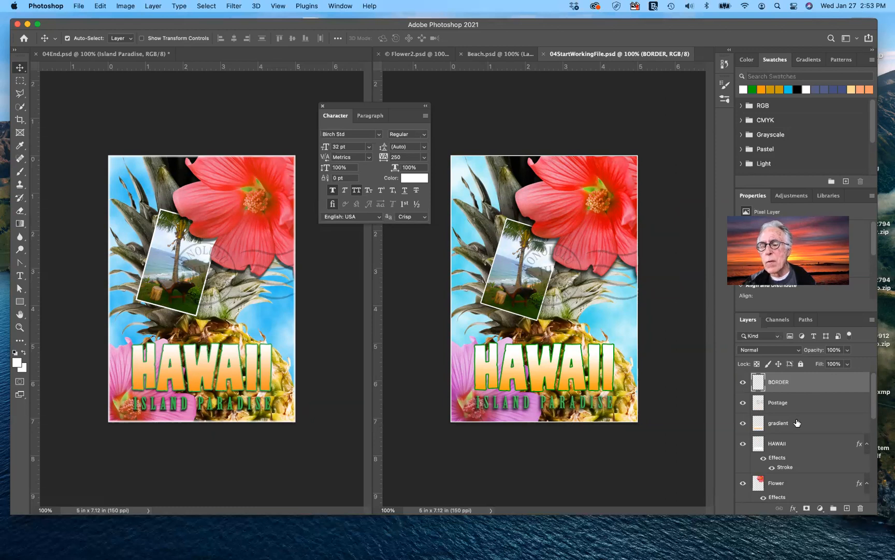
{"action": "left_click", "coordinate": [832, 509]}
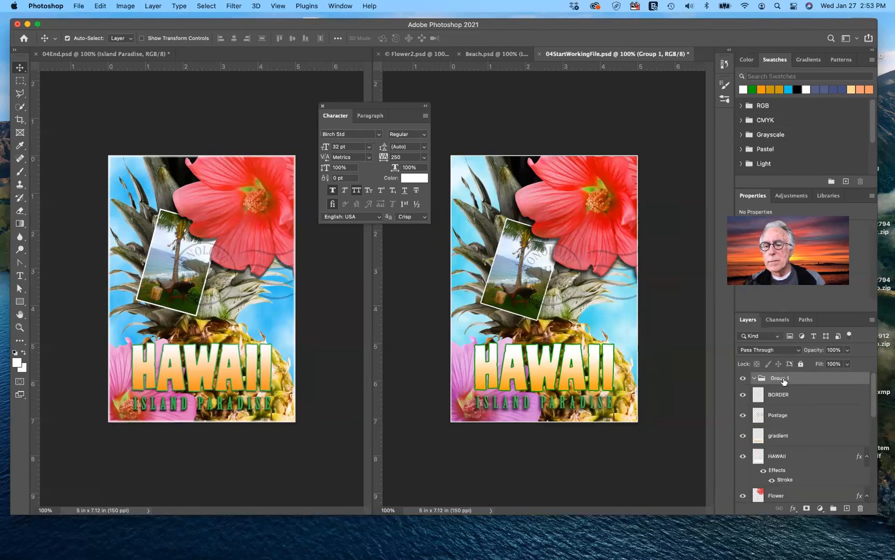
{"action": "left_click", "coordinate": [758, 396]}
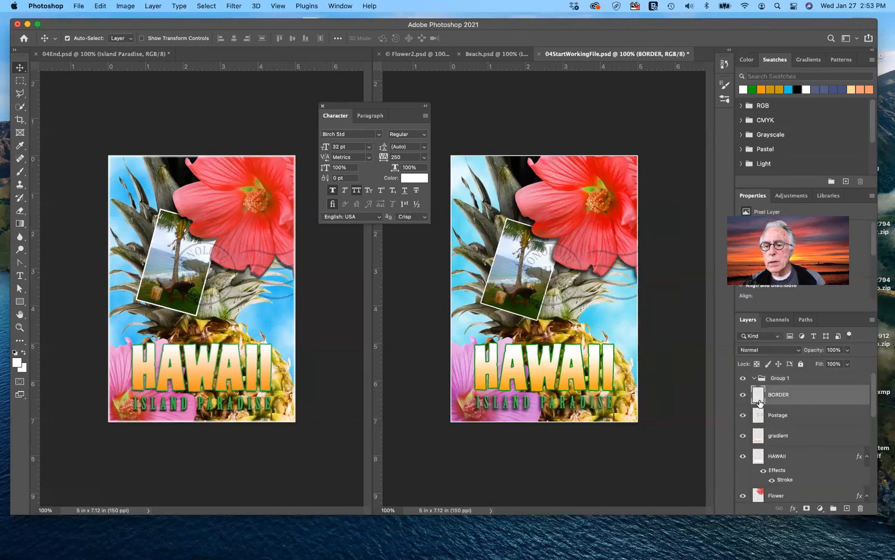
{"action": "left_click", "coordinate": [799, 439], "text": "shift"}
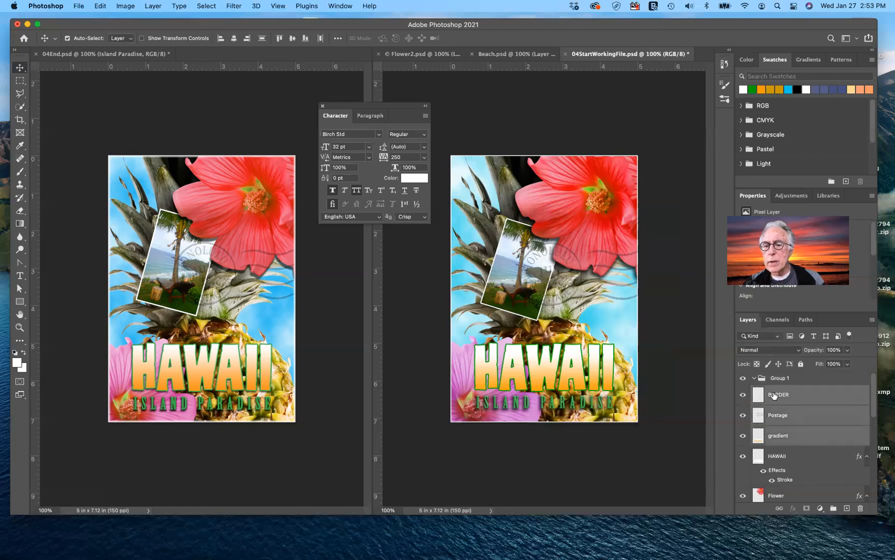
{"action": "left_click_drag", "start_coordinate": [774, 396], "coordinate": [741, 384]}
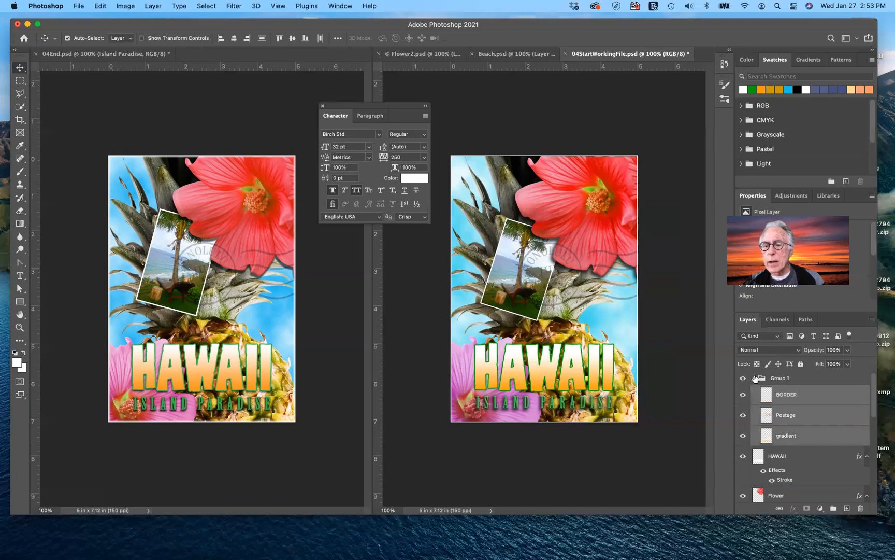
{"action": "left_click", "coordinate": [754, 378]}
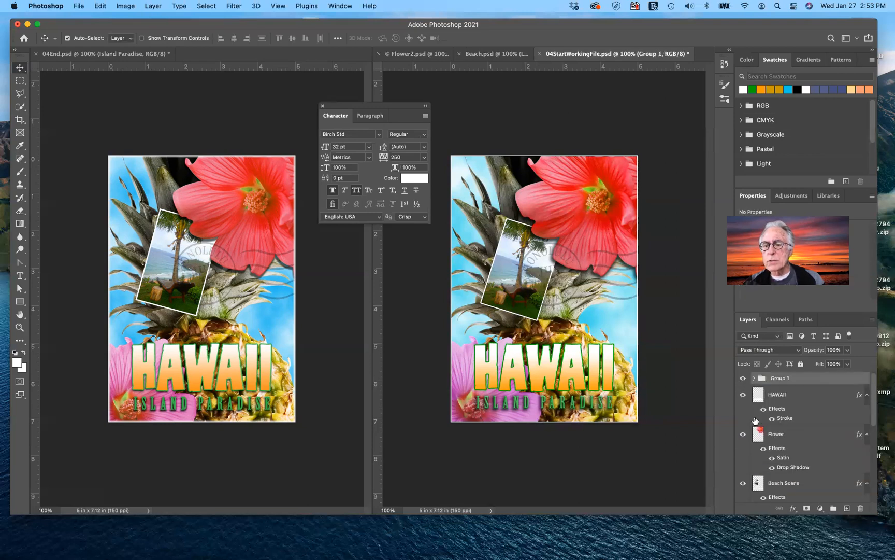
{"action": "left_click", "coordinate": [755, 378]}
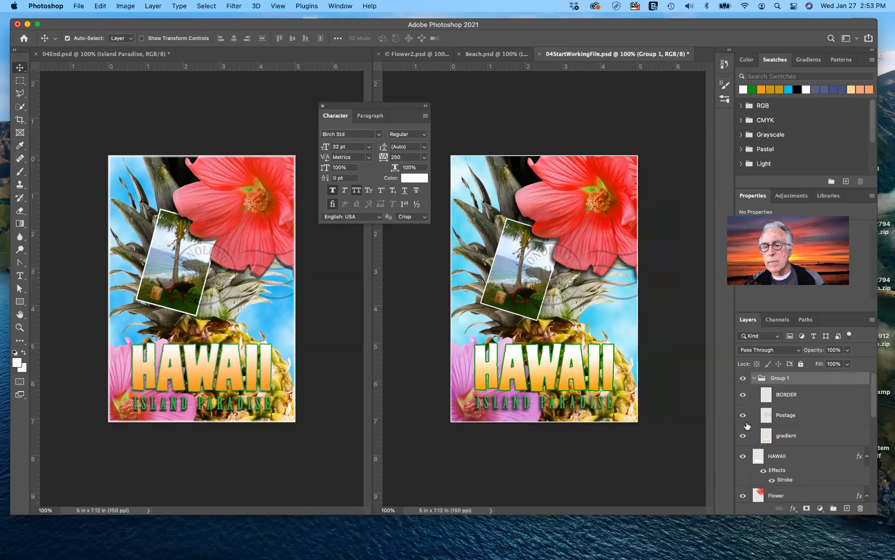
- Link the Postage and gradient layers together
{"action": "left_click", "coordinate": [796, 415]}
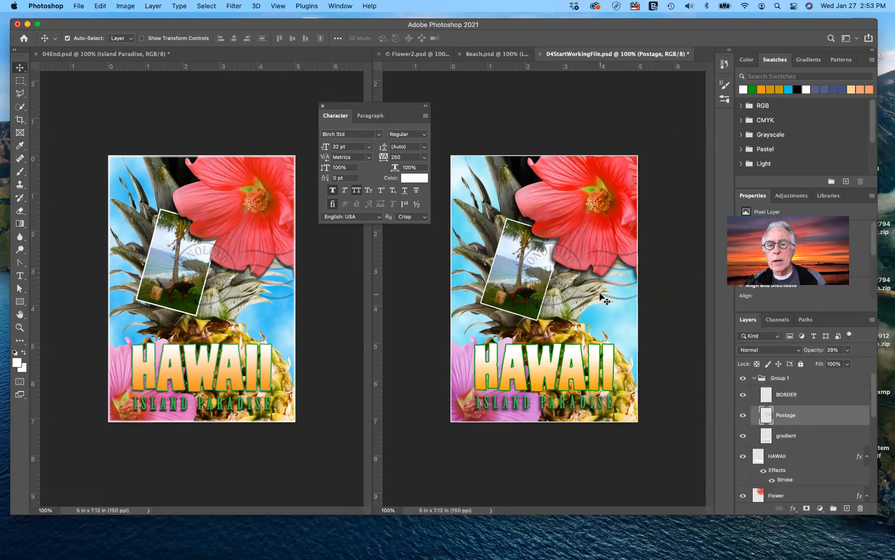
{"action": "left_click_drag", "start_coordinate": [600, 294], "coordinate": [620, 298]}
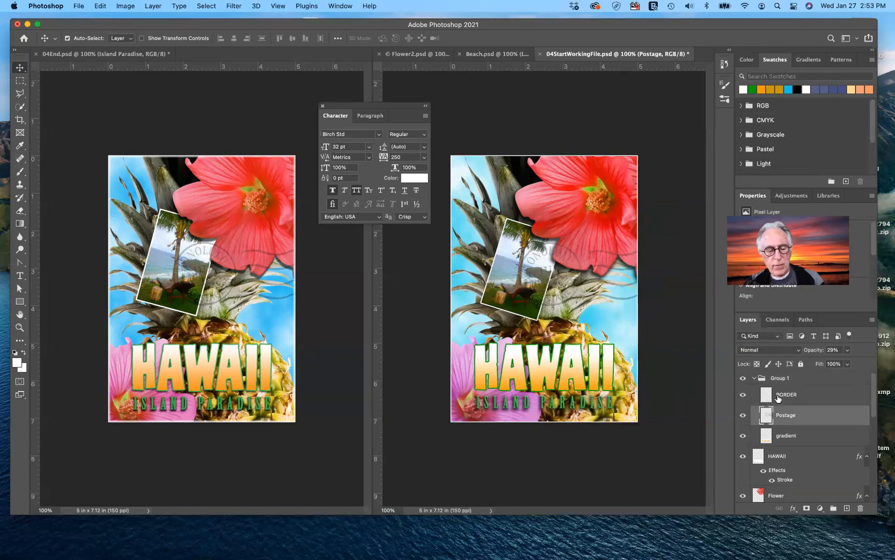
{"action": "left_click_drag", "start_coordinate": [778, 398], "coordinate": [783, 444]}
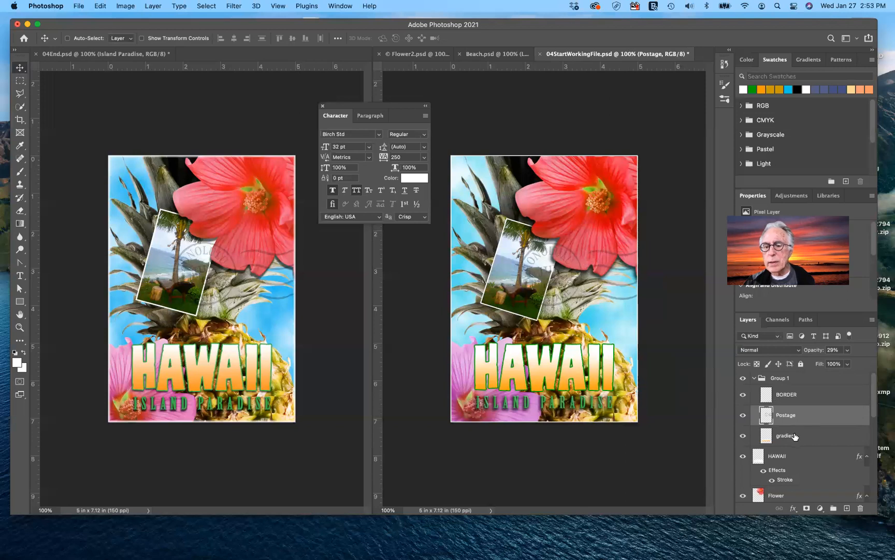
{"action": "left_click", "coordinate": [796, 437], "text": "super"}
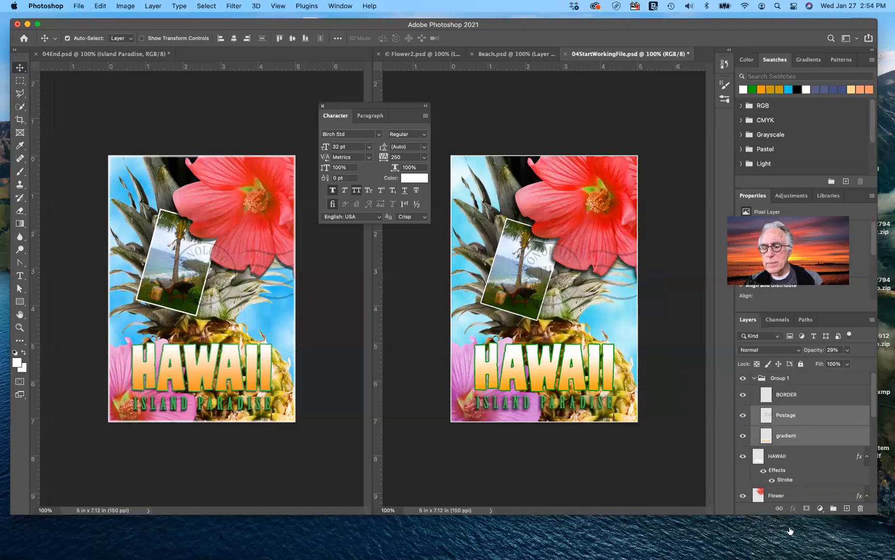
{"action": "left_click", "coordinate": [780, 508]}
- Try moving the linked Postage and gradient layers together on the postcard, and undo the move
{"action": "left_click_drag", "start_coordinate": [595, 294], "coordinate": [588, 251]}
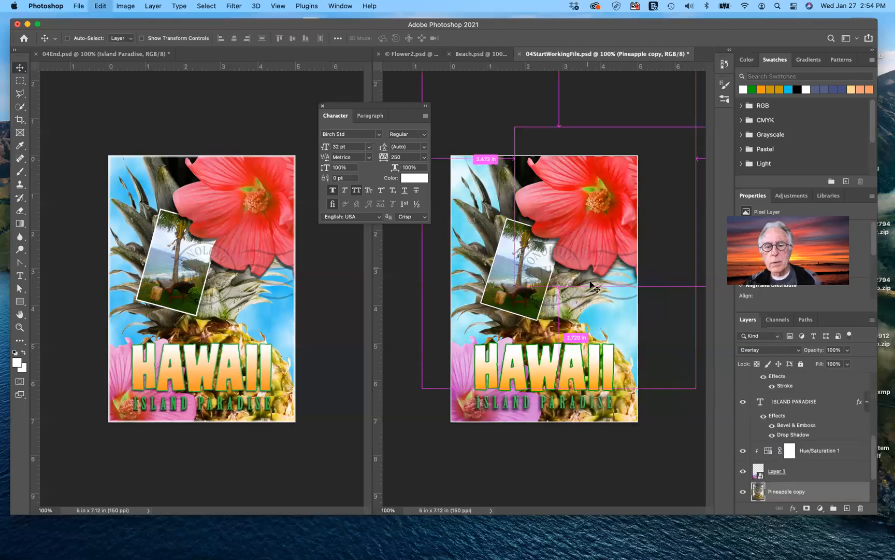
{"action": "mouse_move", "coordinate": [572, 345]}
{"action": "left_mouse_down"}
{"action": "mouse_move", "coordinate": [589, 272]}
{"action": "mouse_move", "coordinate": [554, 313]}
{"action": "mouse_move", "coordinate": [560, 241]}
{"action": "mouse_move", "coordinate": [592, 324]}
{"action": "mouse_move", "coordinate": [579, 335]}
{"action": "left_mouse_up"}
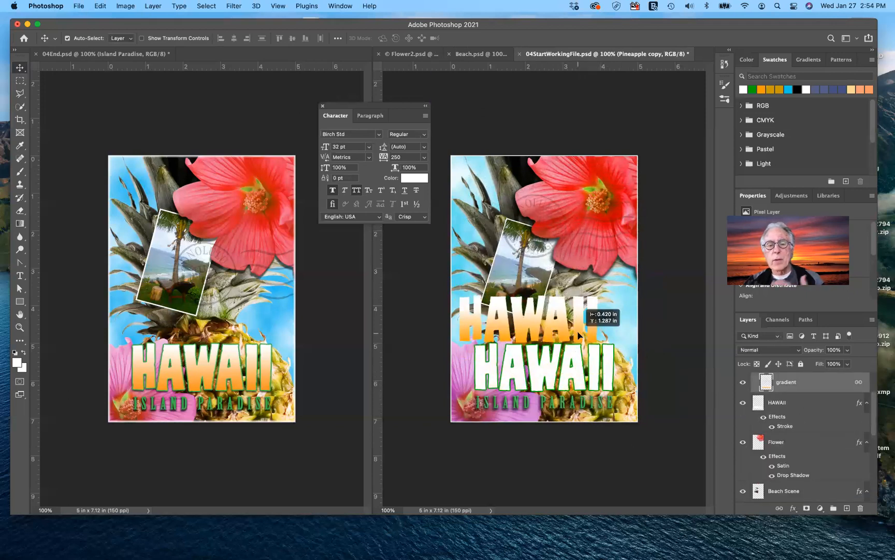
{"action": "left_click_drag", "start_coordinate": [578, 335], "coordinate": [579, 336]}
{"action": "key", "text": "super+z"}
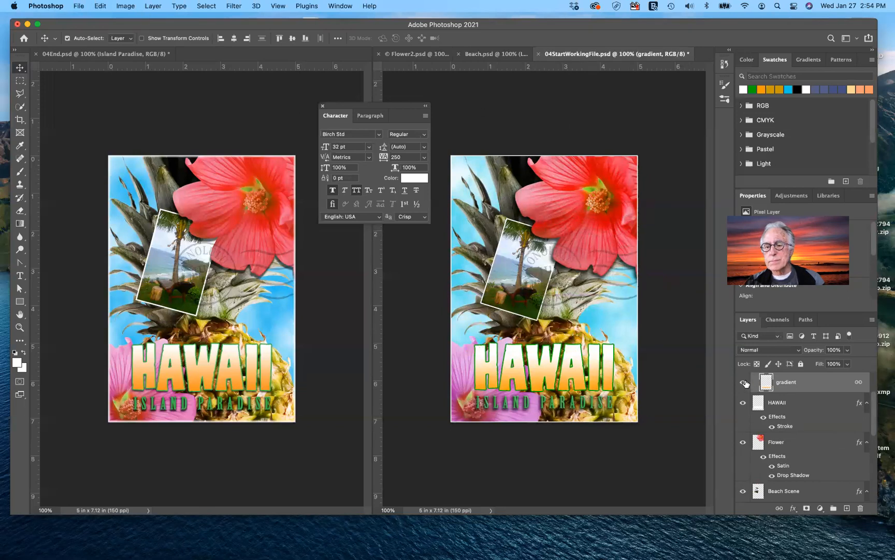
- Move the BORDER, Postage and gradient layers out of the layer group and delete the empty group
{"action": "scroll", "coordinate": [801, 395], "scroll_direction": "up", "scroll_amount": 3}
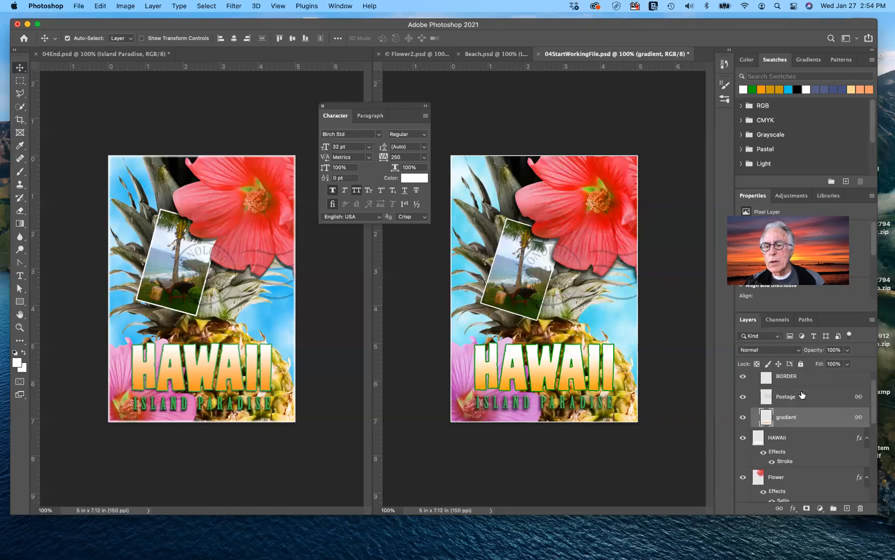
{"action": "left_click", "coordinate": [753, 380]}
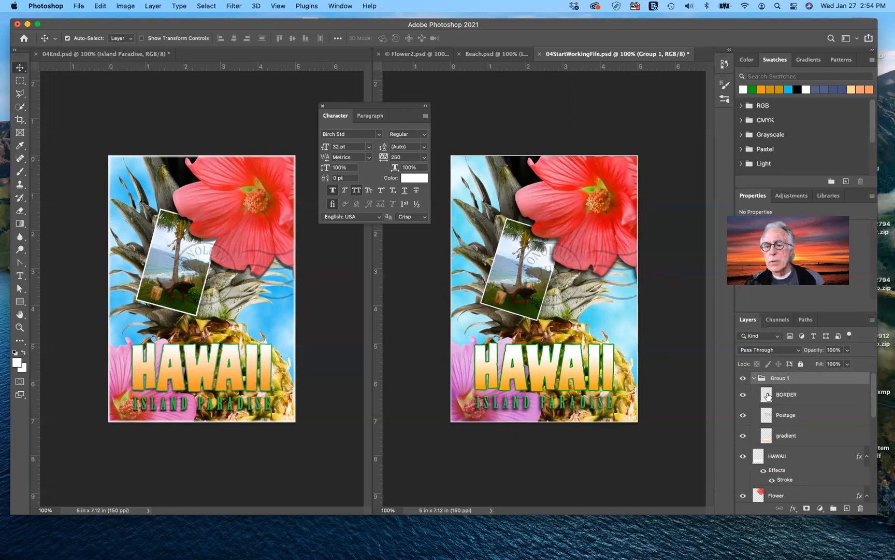
{"action": "left_click", "coordinate": [768, 397]}
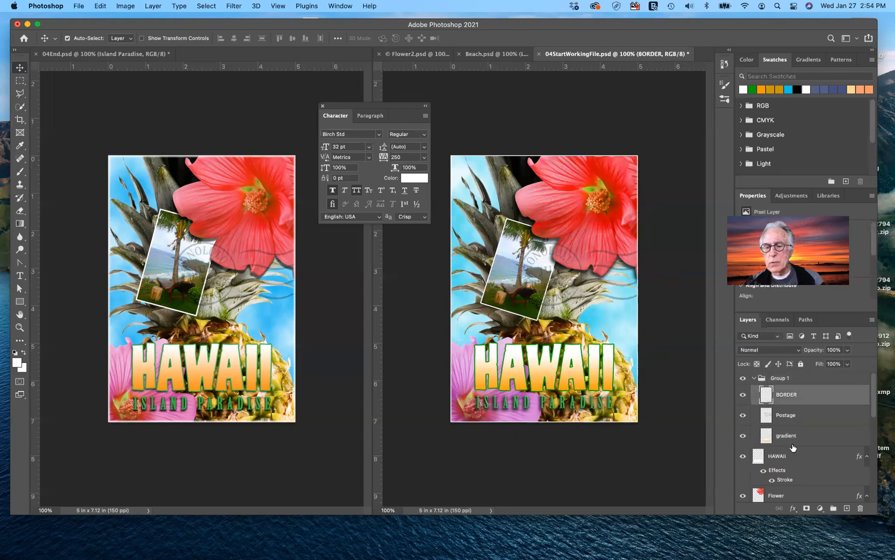
{"action": "left_click", "coordinate": [792, 439], "text": "shift"}
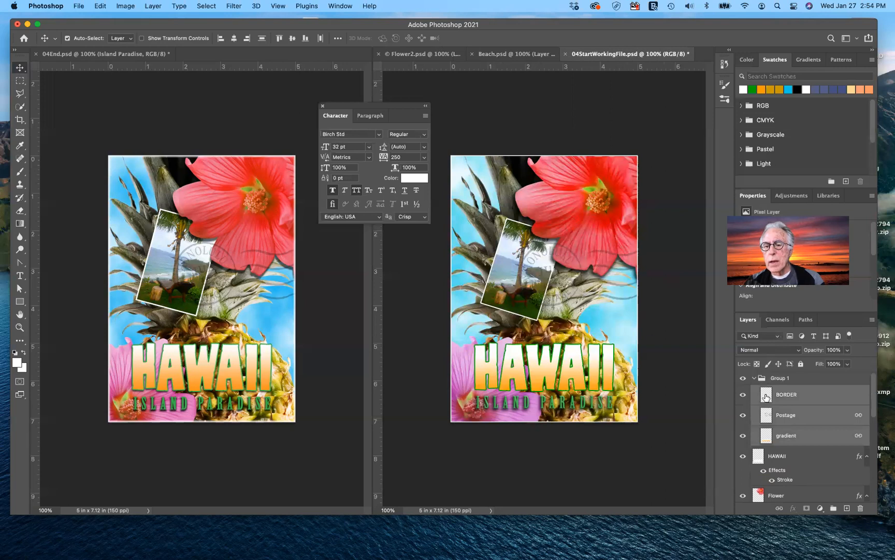
{"action": "left_click_drag", "start_coordinate": [758, 395], "coordinate": [789, 372]}
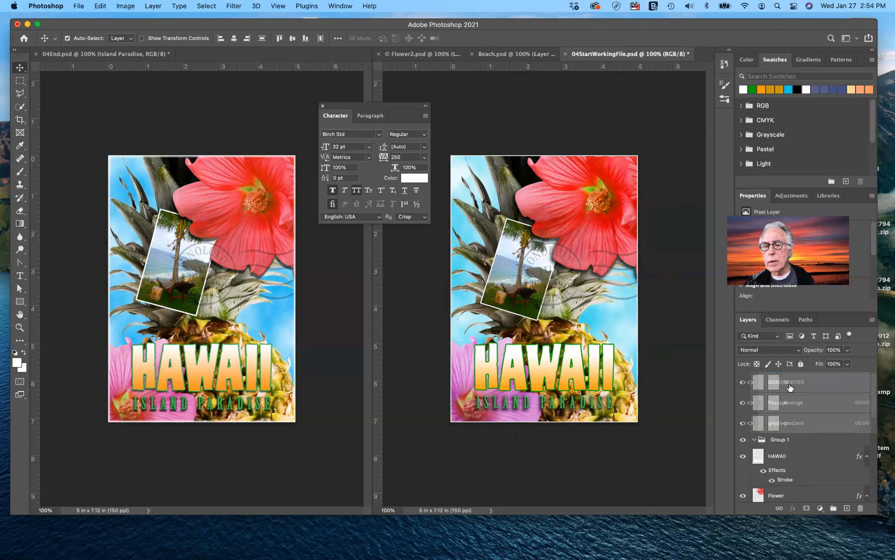
{"action": "left_click_drag", "start_coordinate": [762, 441], "coordinate": [859, 506]}
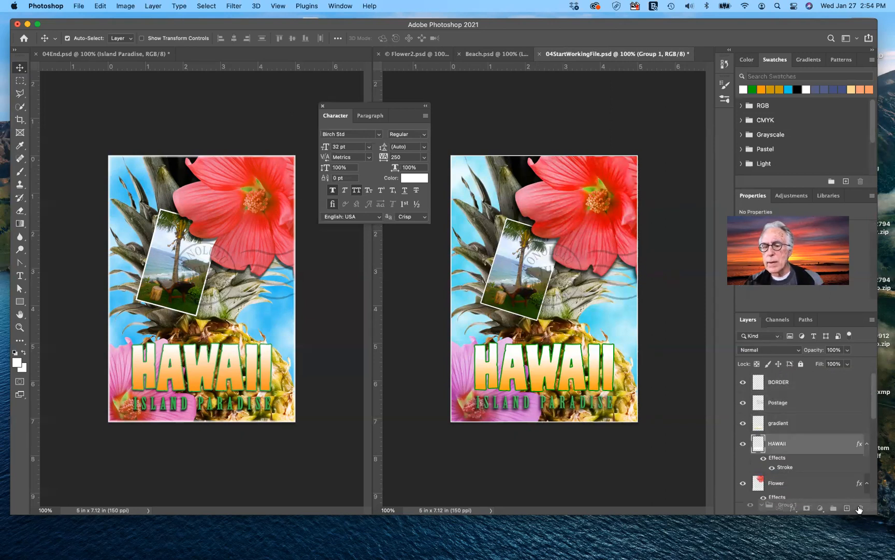